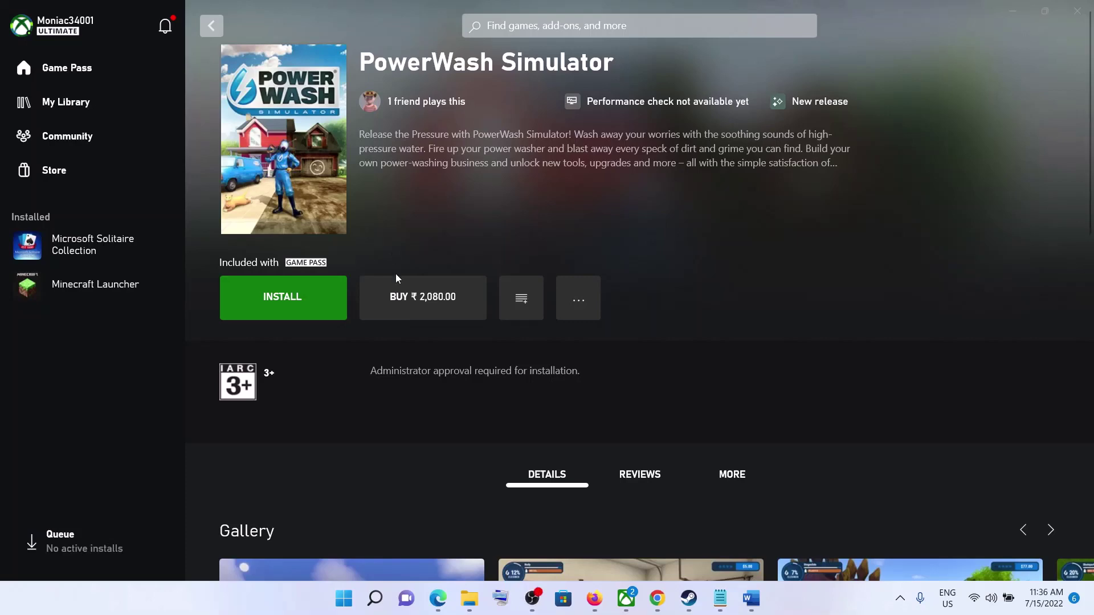
- Start installing PowerWash Simulator and confirm Install in the install-options dialog
{"action": "left_click", "coordinate": [289, 308]}
{"action": "left_click", "coordinate": [498, 461]}
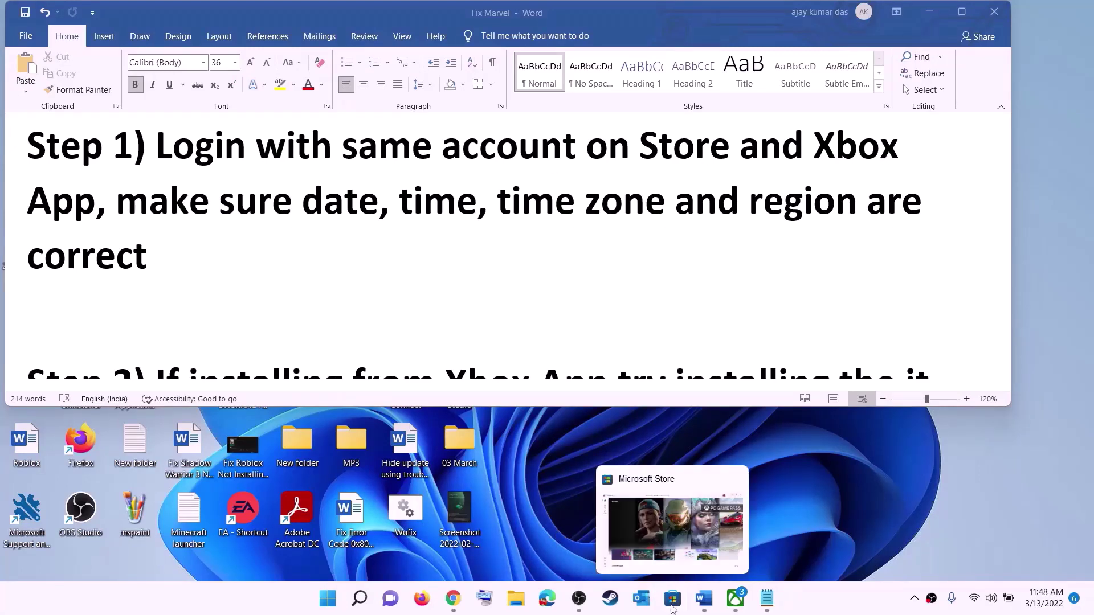
- Sign out of Microsoft Store, then sign back in with the first listed Microsoft account using the PIN
{"action": "left_click", "coordinate": [672, 603]}
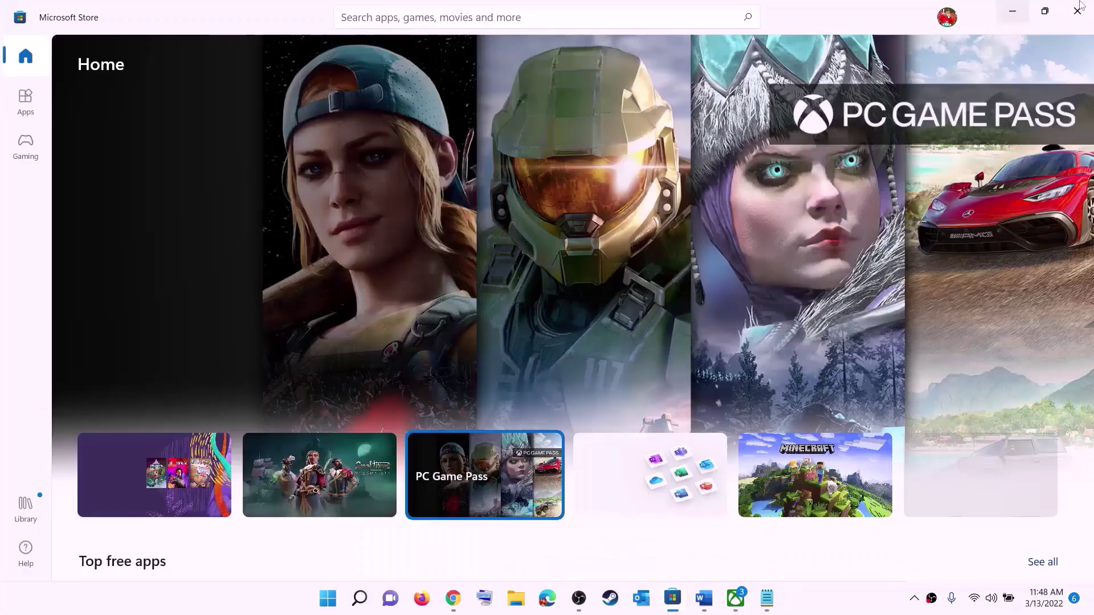
{"action": "left_click", "coordinate": [945, 21]}
{"action": "left_click", "coordinate": [796, 82]}
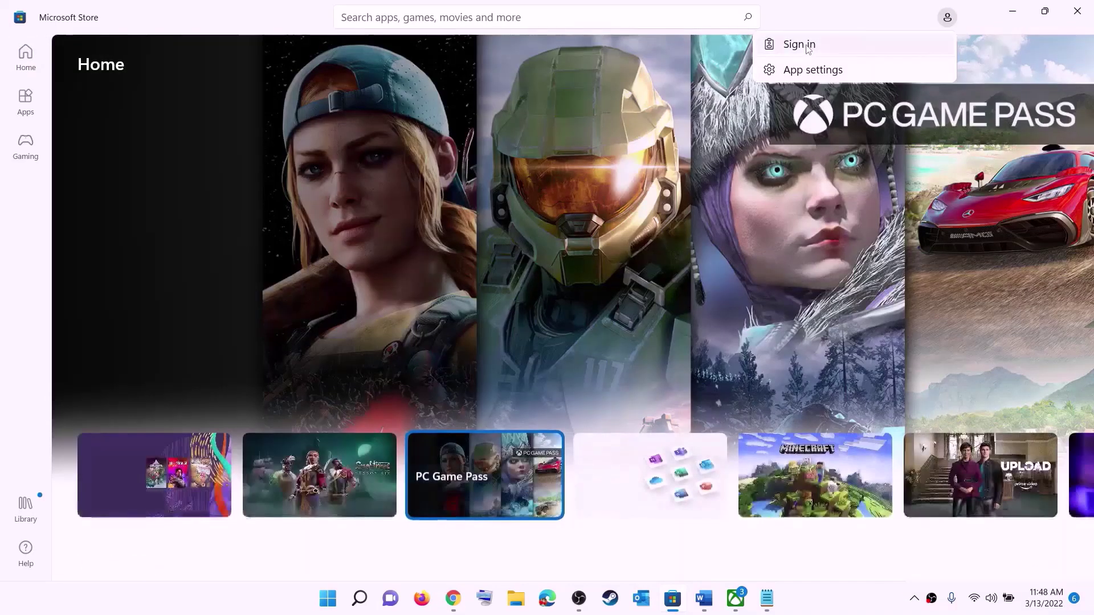
{"action": "left_click", "coordinate": [808, 48]}
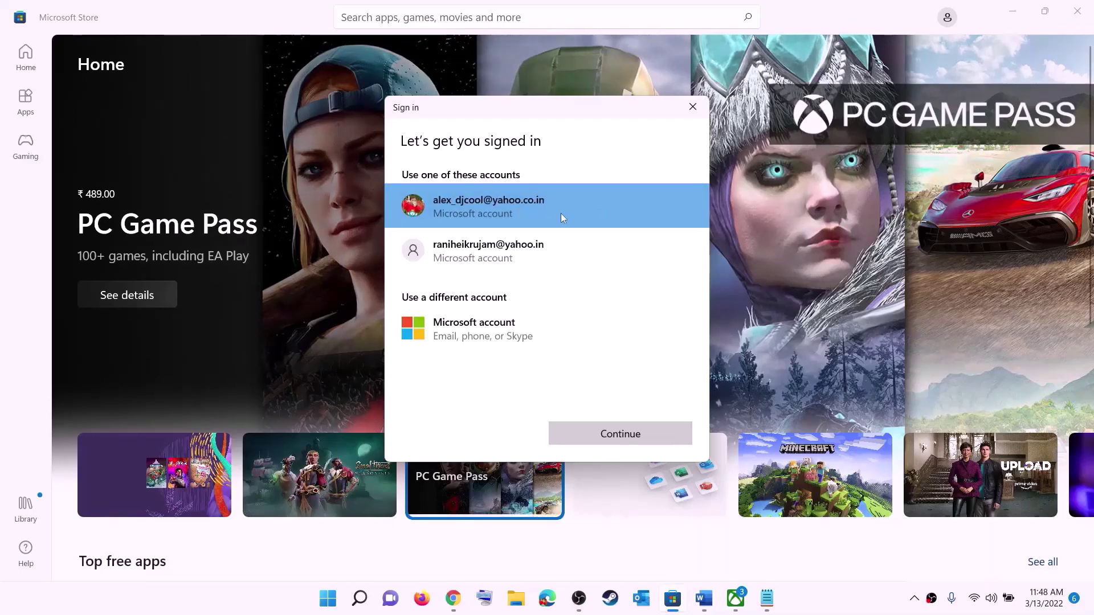
{"action": "left_click", "coordinate": [620, 433]}
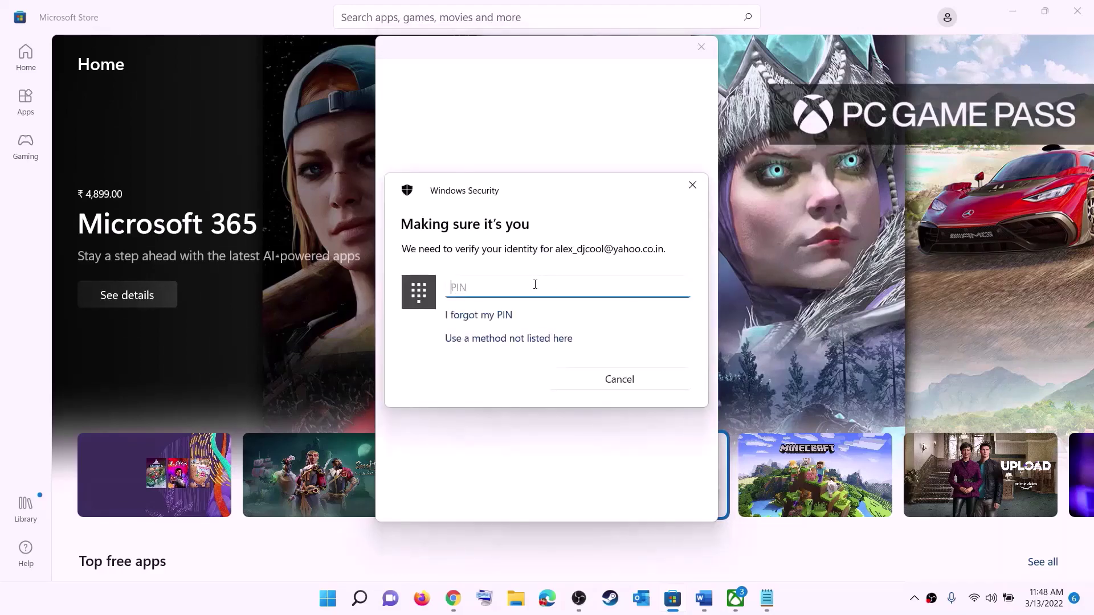
{"action": "type", "text": "••••"}
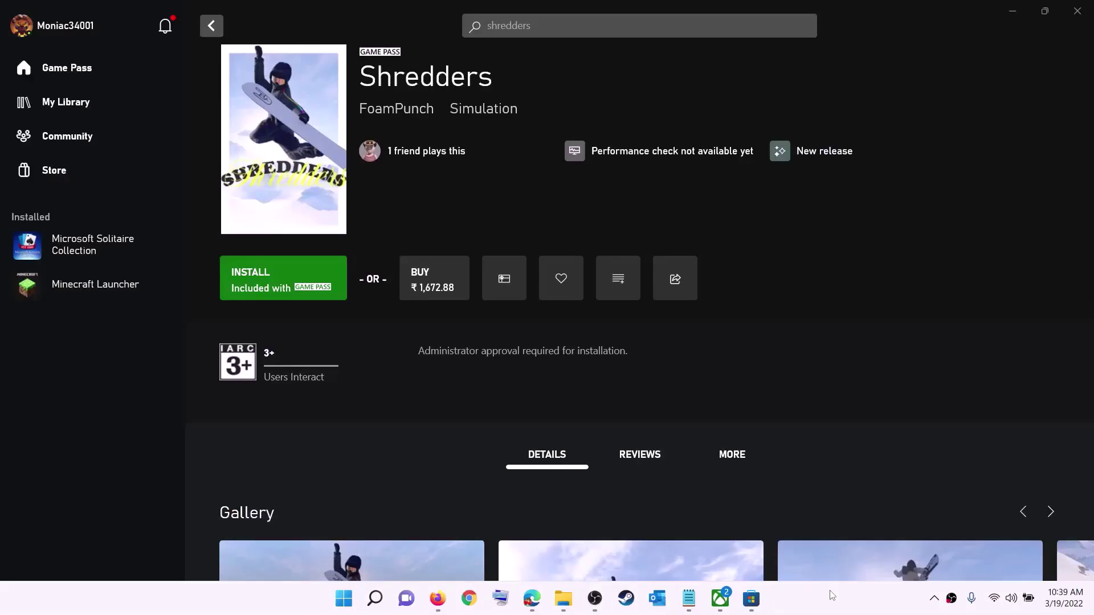
- Sign out of the Xbox app from the profile menu and choose Sign in again
{"action": "left_click", "coordinate": [66, 30]}
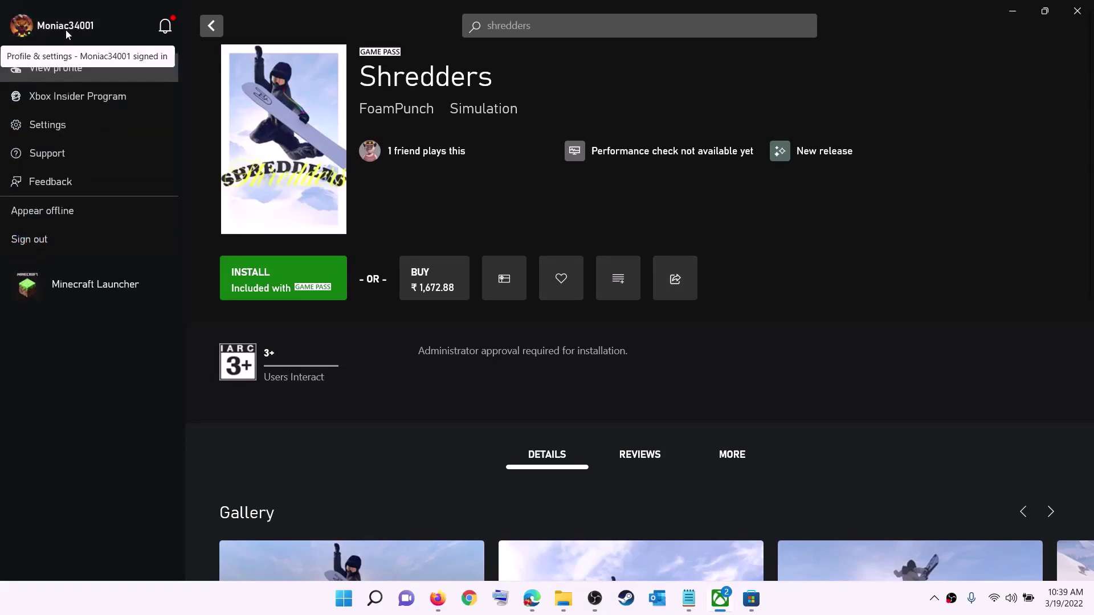
{"action": "left_click", "coordinate": [60, 241]}
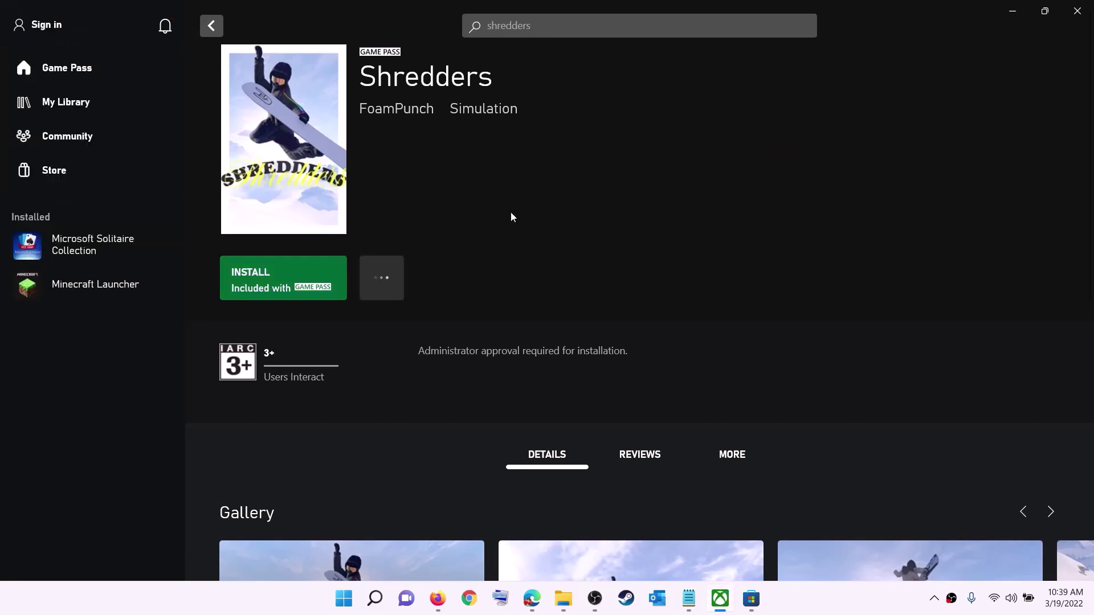
{"action": "left_click", "coordinate": [47, 25]}
{"action": "left_click", "coordinate": [39, 182]}
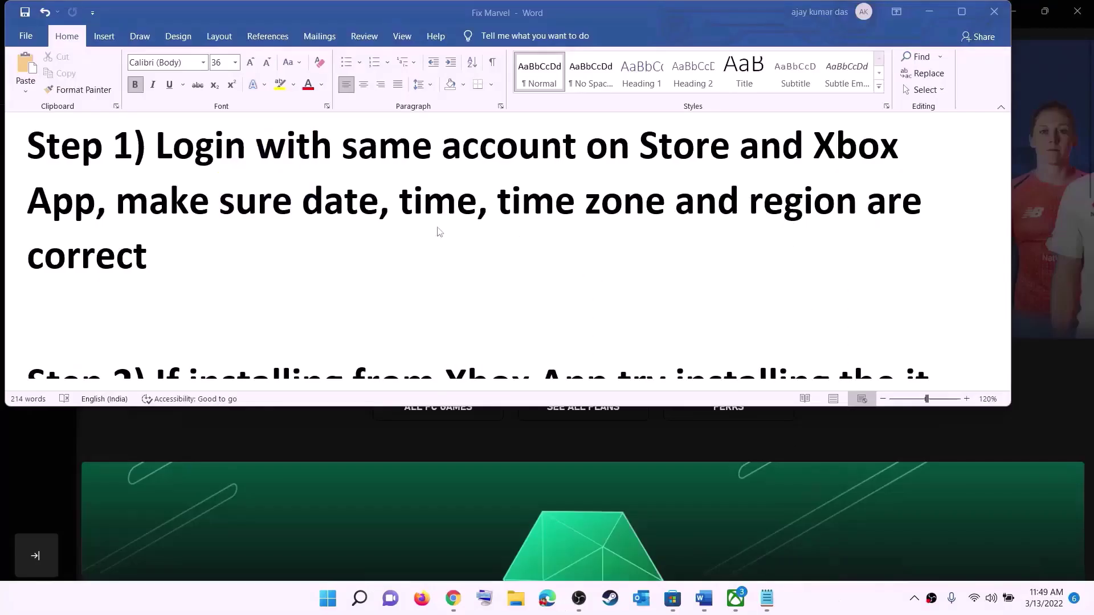
- Highlight the date, time, time zone and region reminder in Word, then open Windows date and time settings
{"action": "left_click_drag", "start_coordinate": [117, 200], "coordinate": [830, 232]}
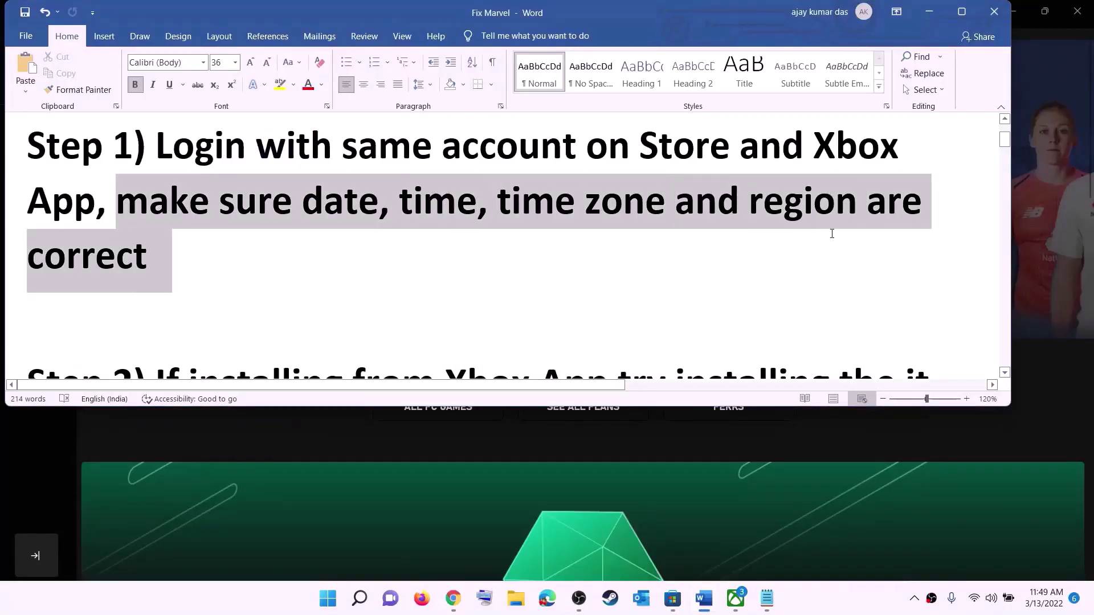
{"action": "left_click", "coordinate": [929, 12]}
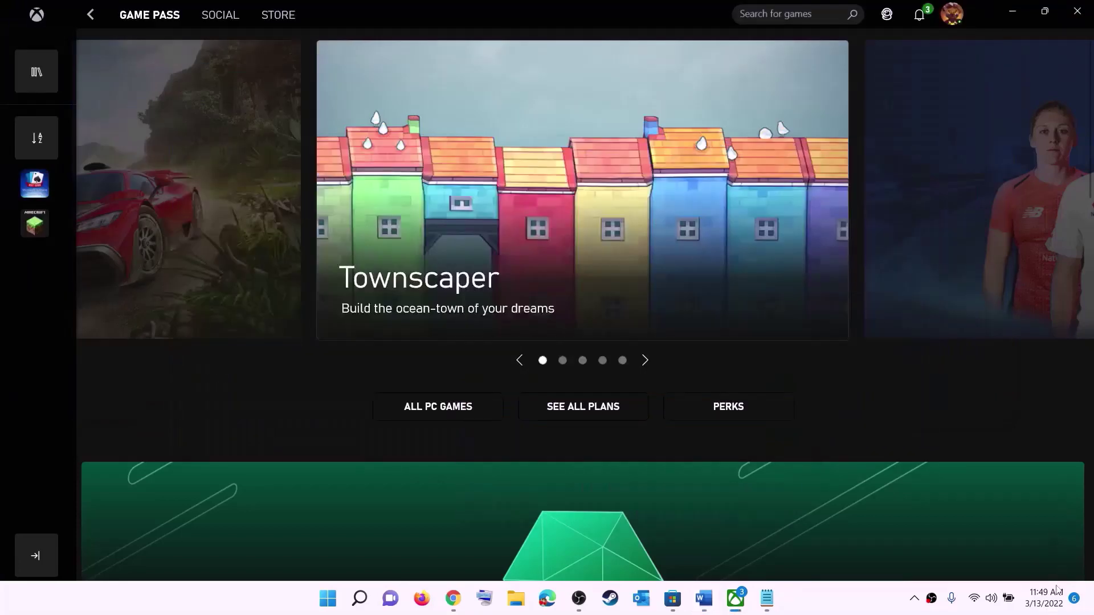
{"action": "right_click", "coordinate": [1040, 608]}
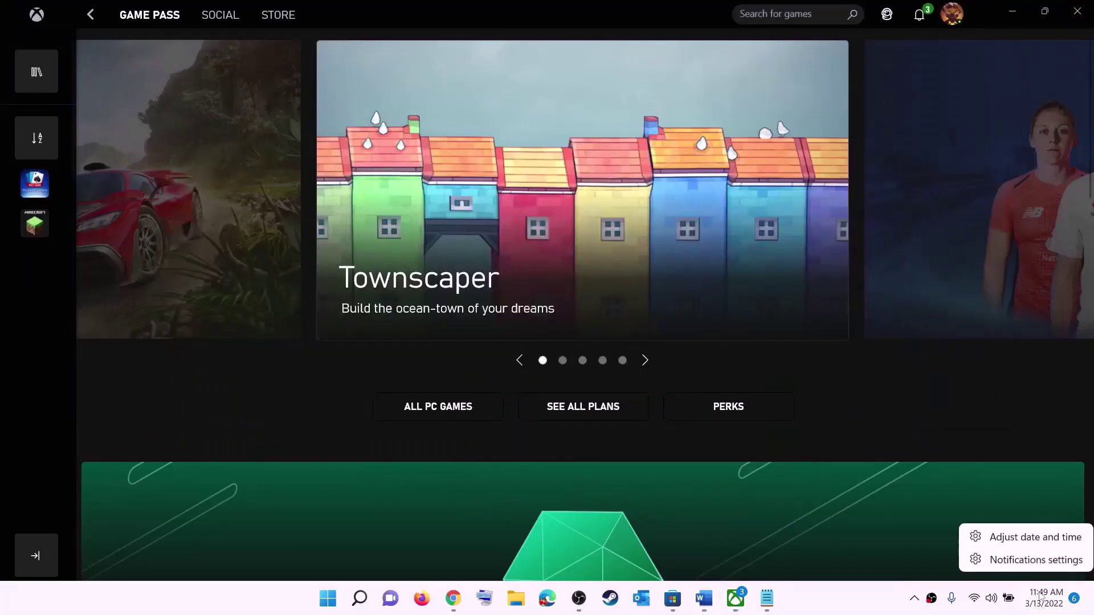
{"action": "left_click", "coordinate": [1040, 542]}
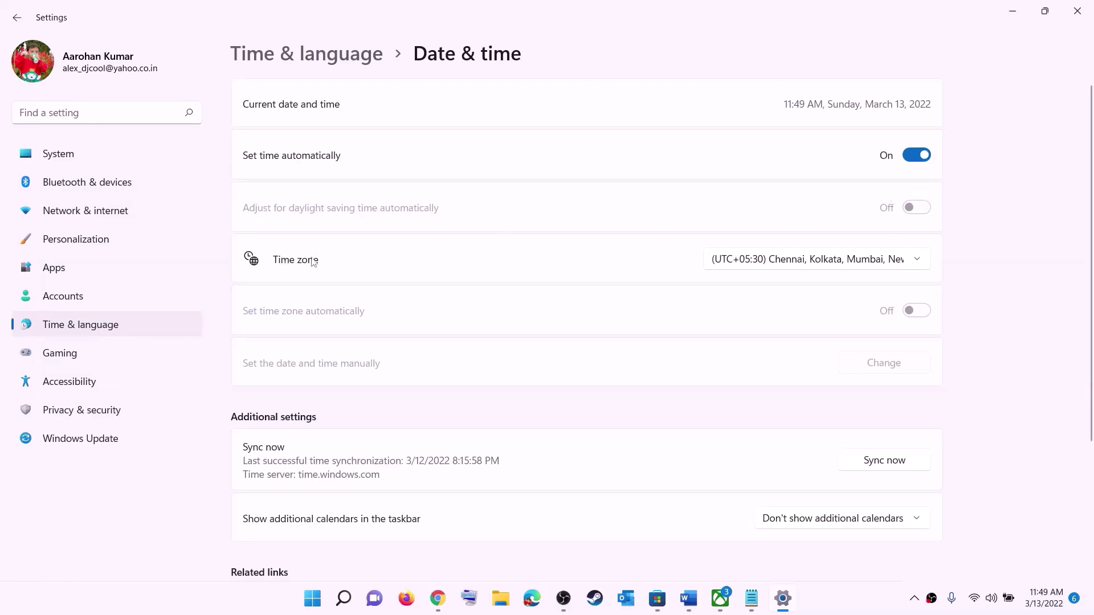
- Keep the Chennai, Kolkata time zone and sync the clock now
{"action": "left_click", "coordinate": [833, 262]}
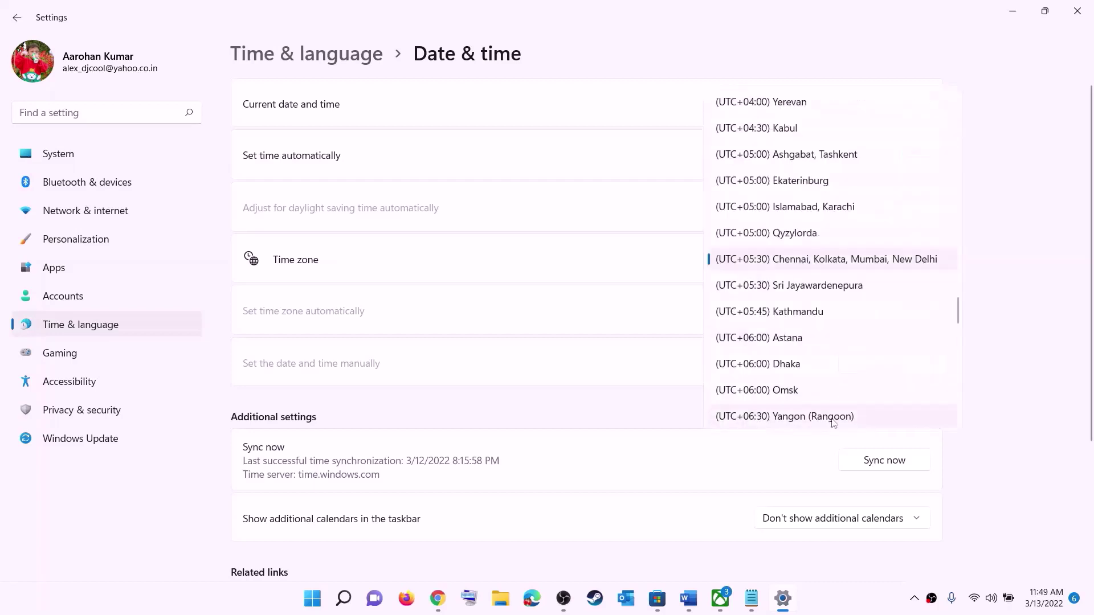
{"action": "left_click", "coordinate": [834, 265]}
{"action": "left_click", "coordinate": [893, 464]}
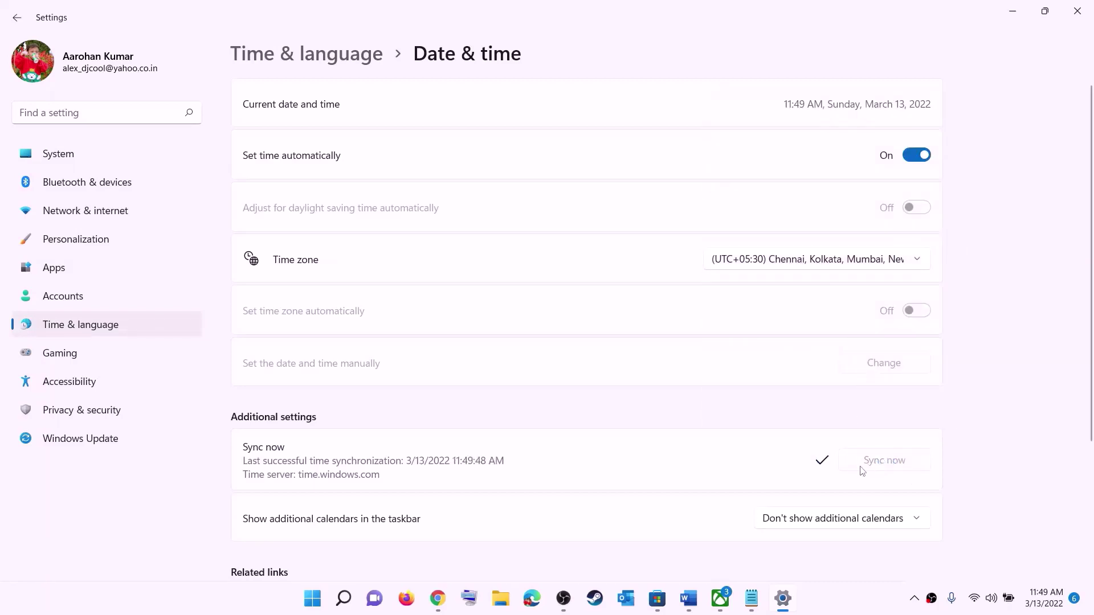
- Confirm India as the country or region under Language & region, then close Settings
{"action": "left_click", "coordinate": [81, 324]}
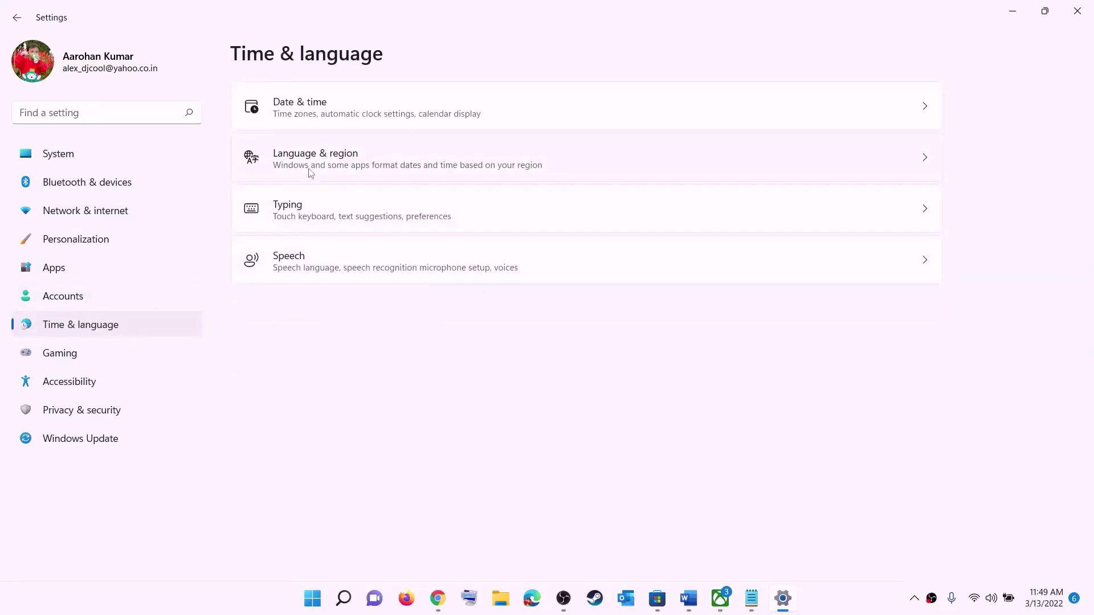
{"action": "left_click", "coordinate": [310, 172]}
{"action": "left_click", "coordinate": [884, 323]}
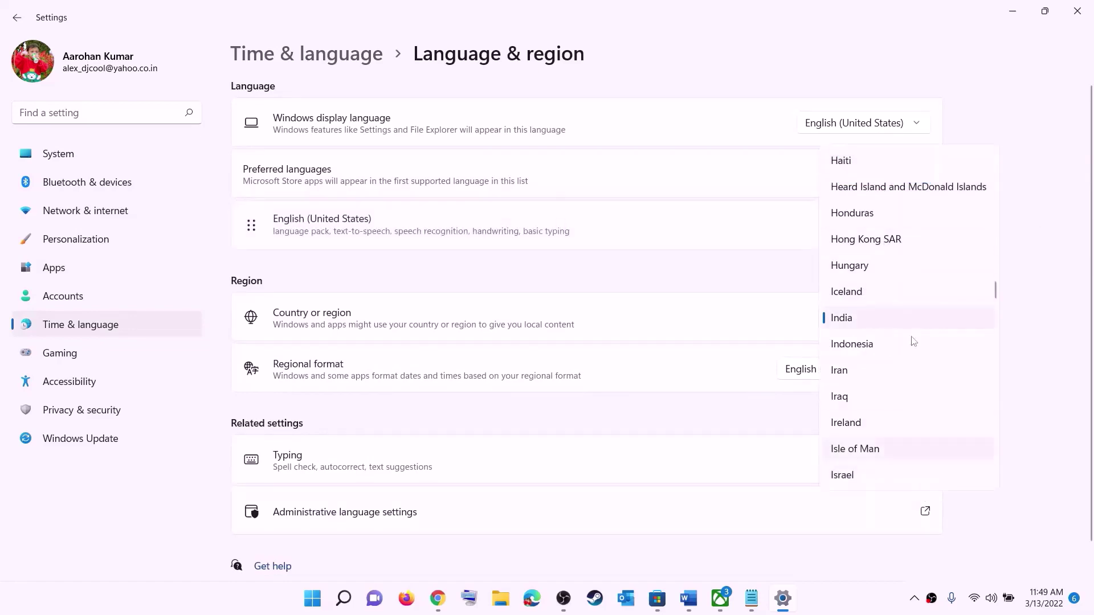
{"action": "left_click", "coordinate": [1057, 213]}
{"action": "left_click", "coordinate": [1076, 10]}
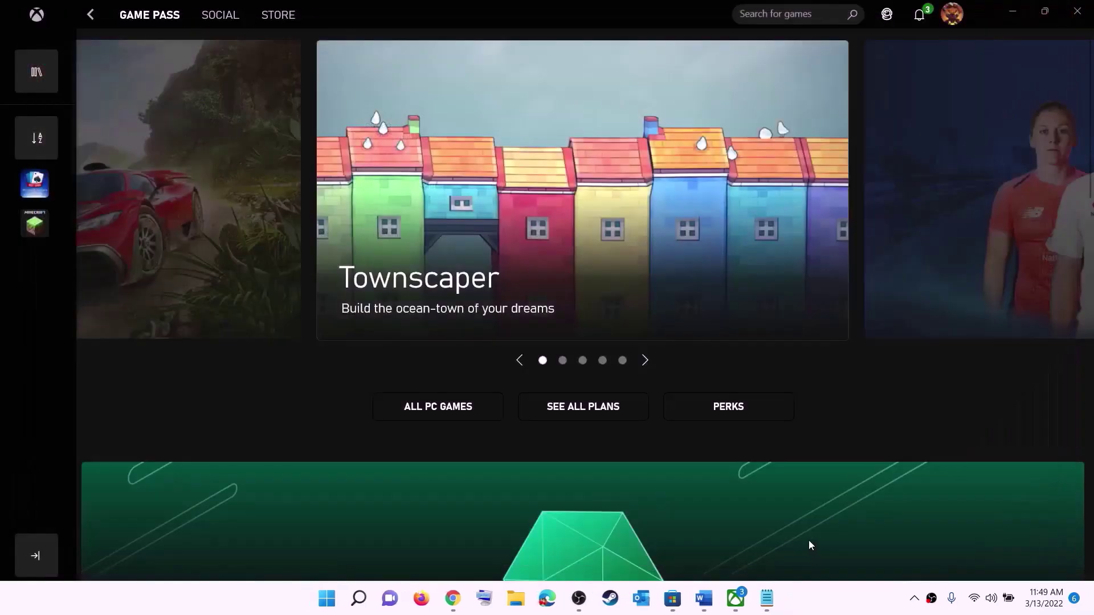
- Highlight Step 2's advice to install from the Microsoft Store library, then switch to Microsoft Store
{"action": "left_click", "coordinate": [703, 600]}
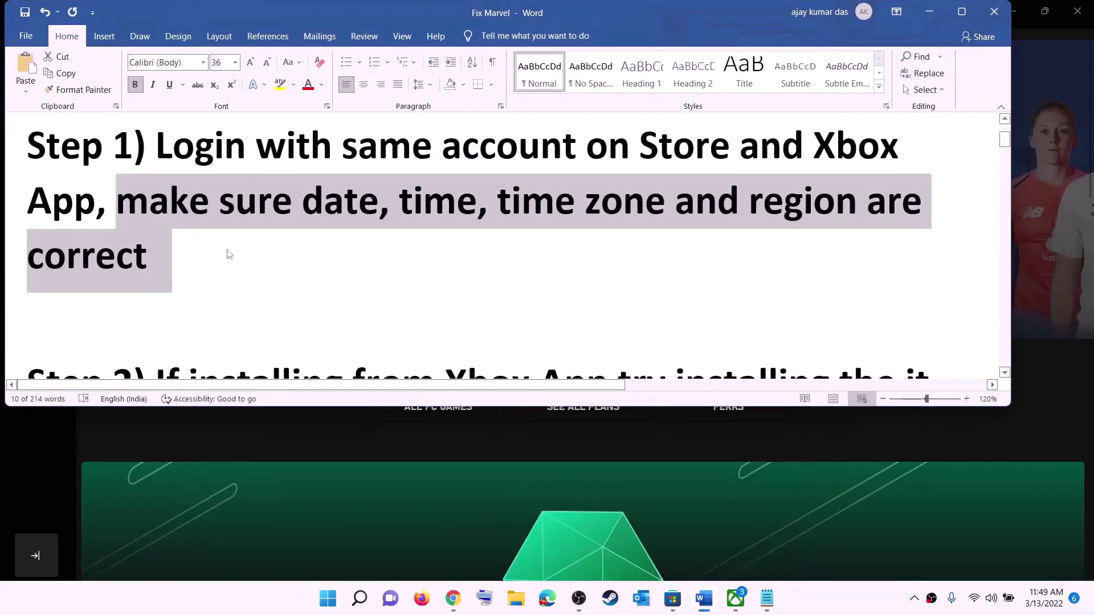
{"action": "scroll", "coordinate": [229, 254], "scroll_direction": "down", "scroll_amount": 3}
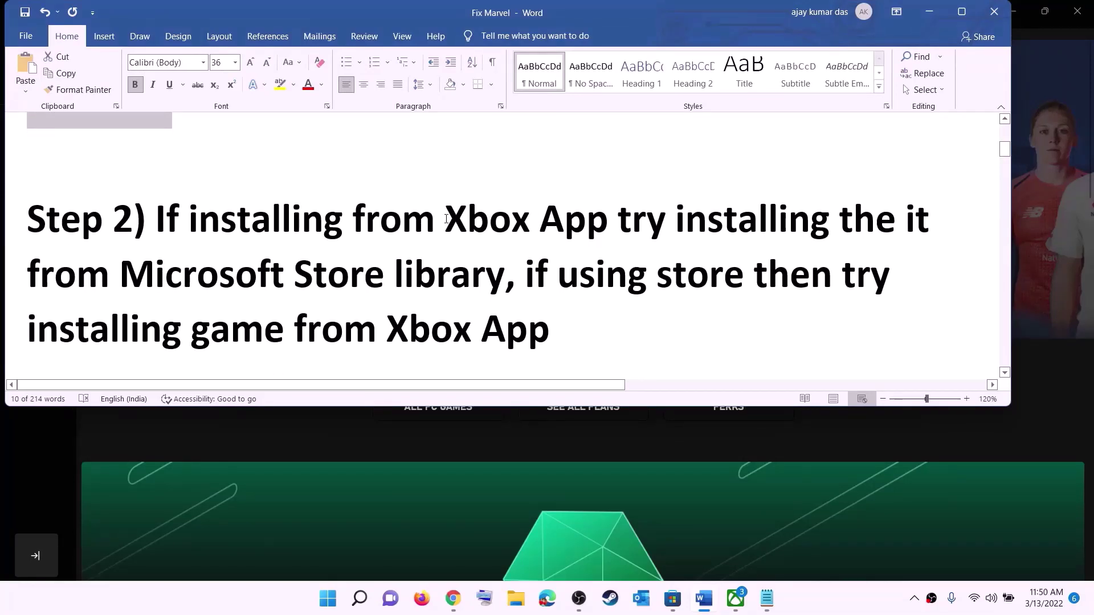
{"action": "left_click_drag", "start_coordinate": [446, 220], "coordinate": [505, 273]}
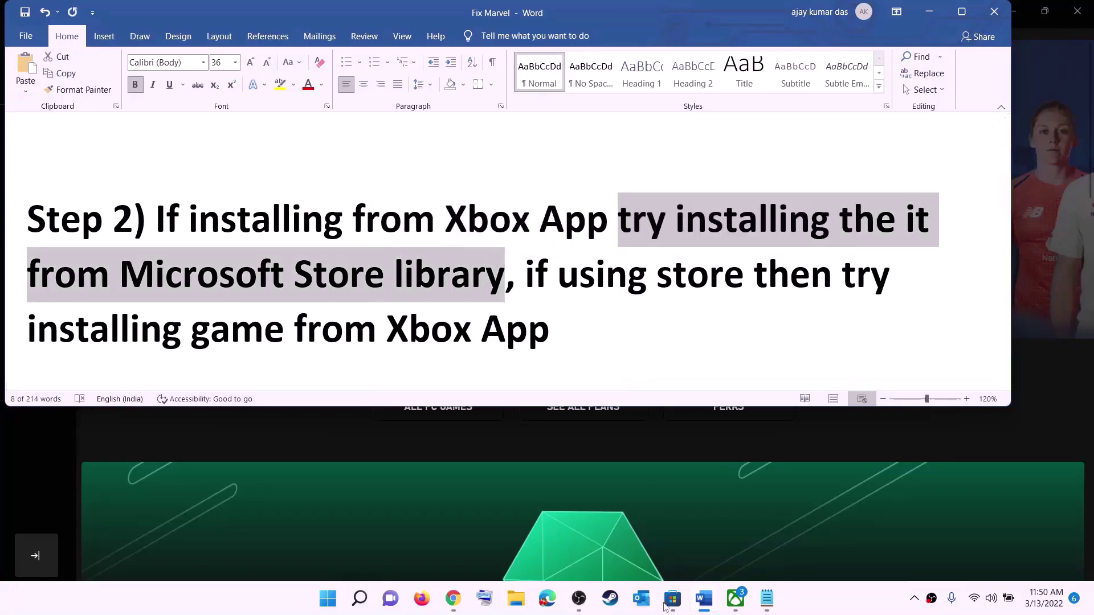
{"action": "left_click", "coordinate": [671, 605]}
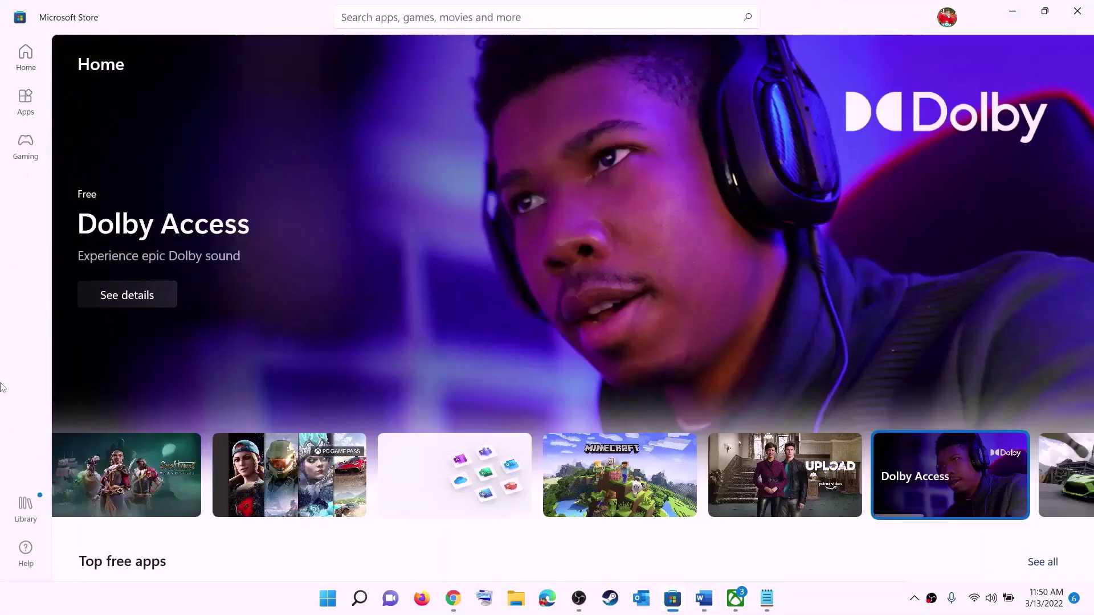
- Open the Store Library and scroll through its 33 updates and downloads
{"action": "left_click", "coordinate": [24, 513]}
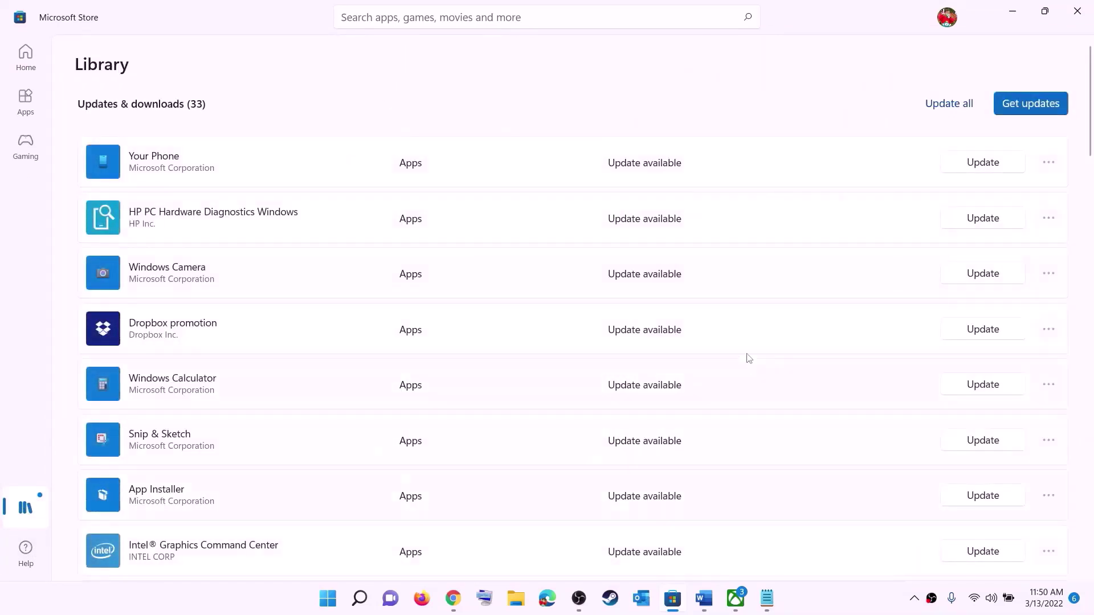
{"action": "scroll", "coordinate": [740, 365], "scroll_direction": "down", "scroll_amount": 8}
{"action": "scroll", "coordinate": [656, 464], "scroll_direction": "up", "scroll_amount": 8}
{"action": "scroll", "coordinate": [655, 456], "scroll_direction": "down", "scroll_amount": 15}
{"action": "scroll", "coordinate": [667, 399], "scroll_direction": "down", "scroll_amount": 2}
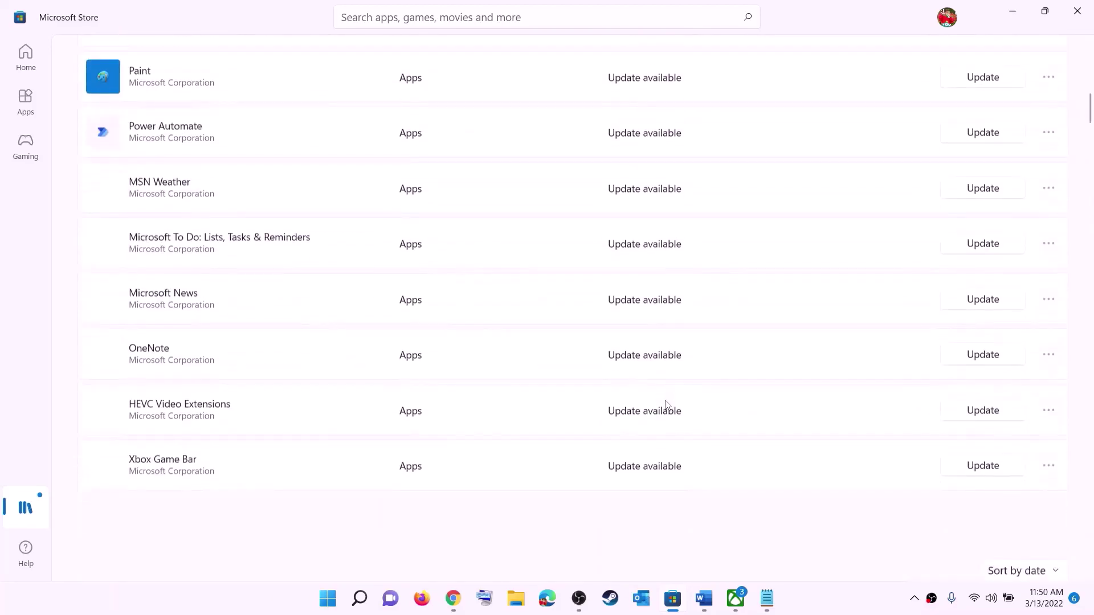
{"action": "scroll", "coordinate": [724, 348], "scroll_direction": "up", "scroll_amount": 15}
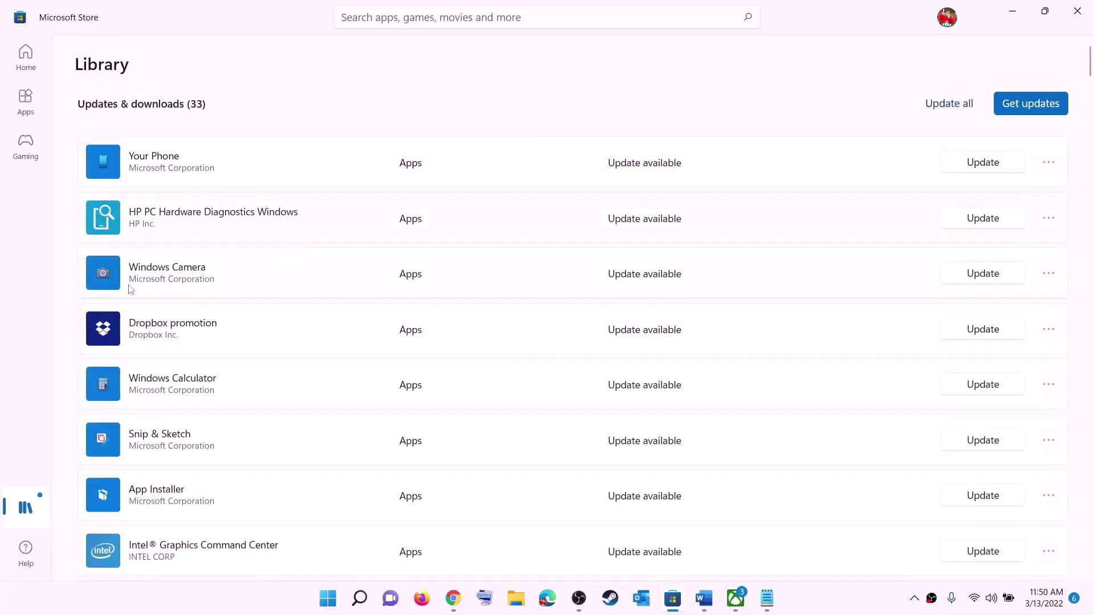
- In Word, highlight the 'using store' words and the line about installing from the Xbox App
{"action": "left_click", "coordinate": [702, 599]}
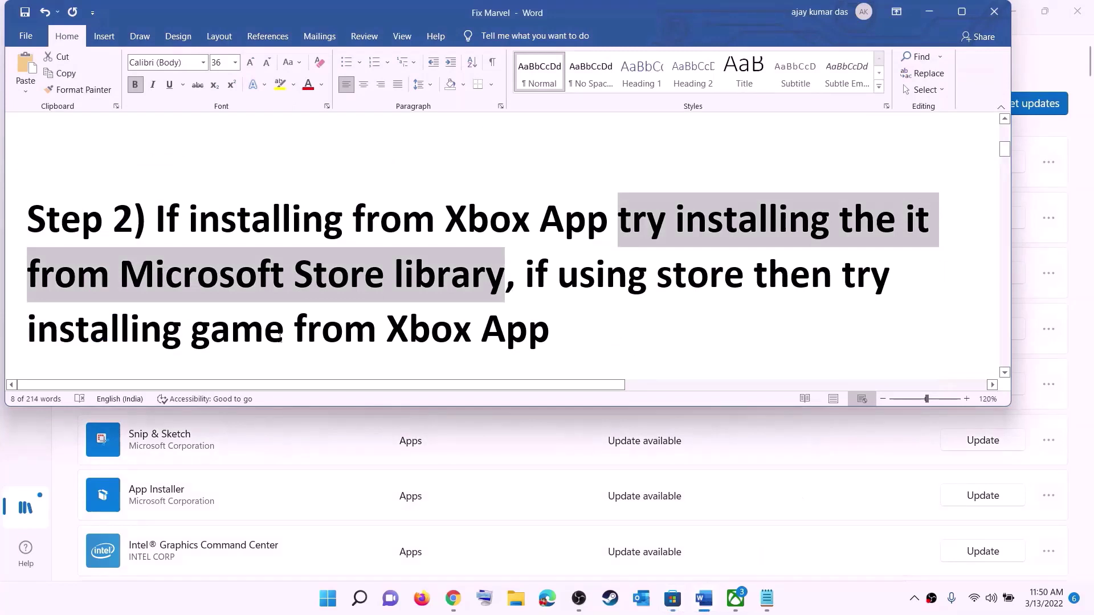
{"action": "left_click", "coordinate": [579, 276]}
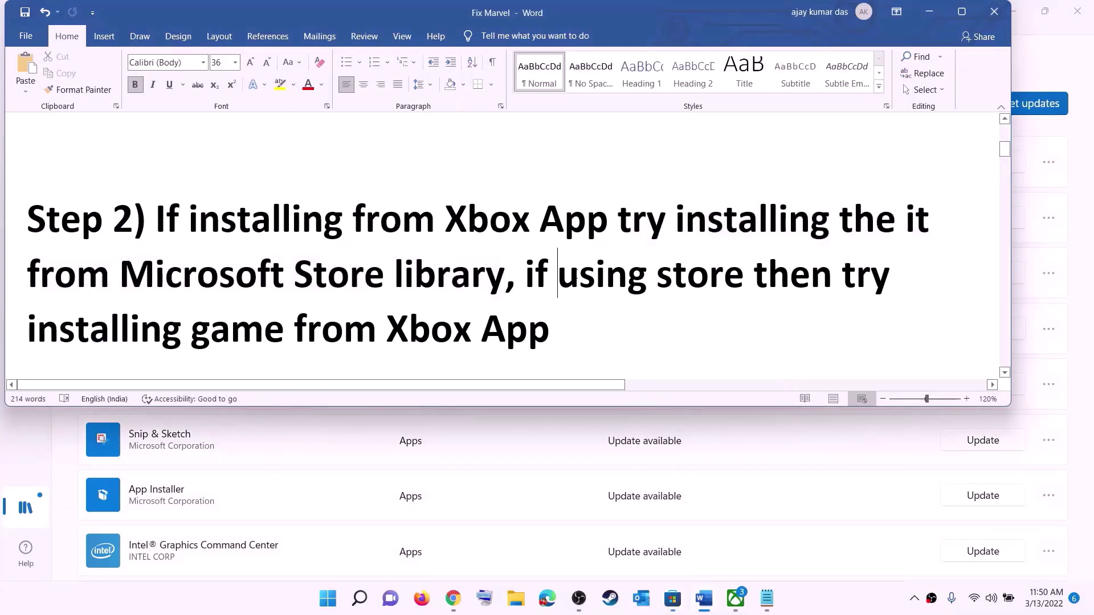
{"action": "left_click_drag", "start_coordinate": [559, 277], "coordinate": [751, 277]}
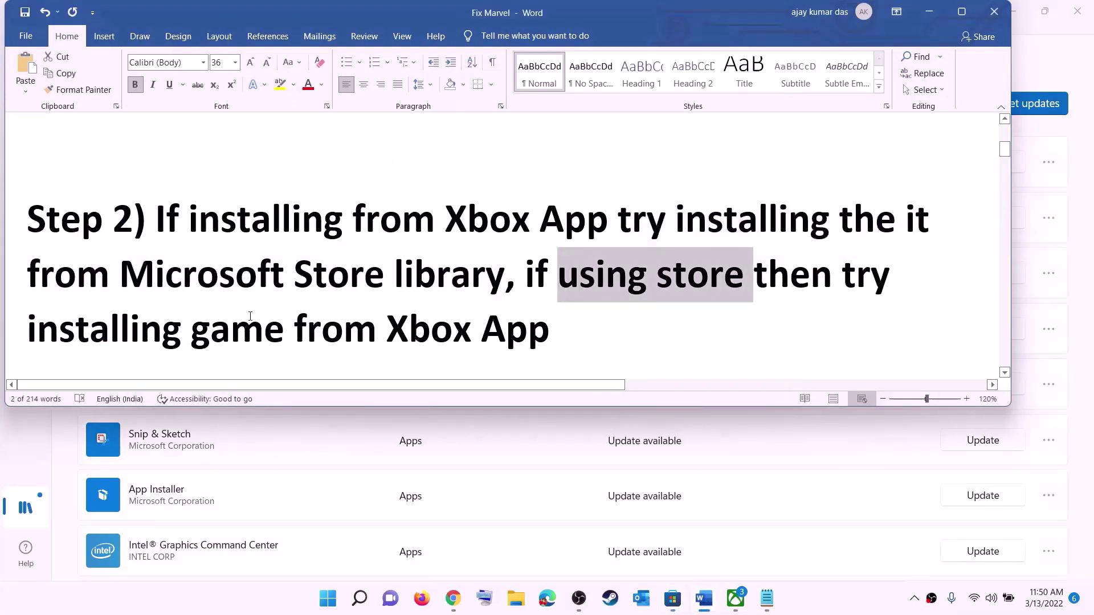
{"action": "left_click_drag", "start_coordinate": [175, 328], "coordinate": [555, 331]}
- Check the Xbox app's search box, minimize it, and scroll the guide to Step 3's PowerShell command
{"action": "left_click", "coordinate": [735, 598]}
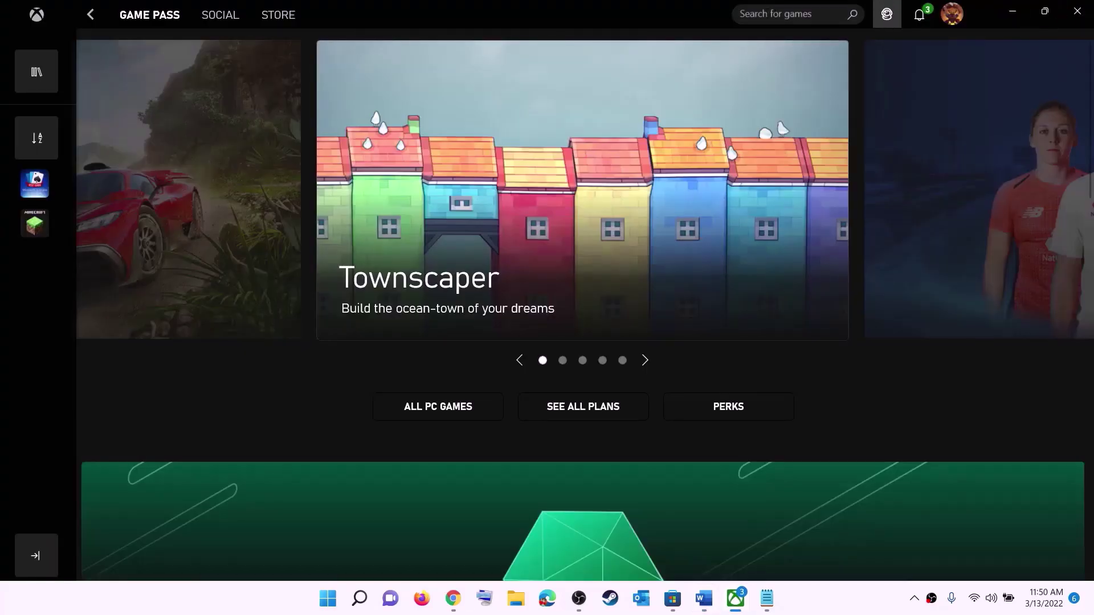
{"action": "left_click", "coordinate": [800, 9]}
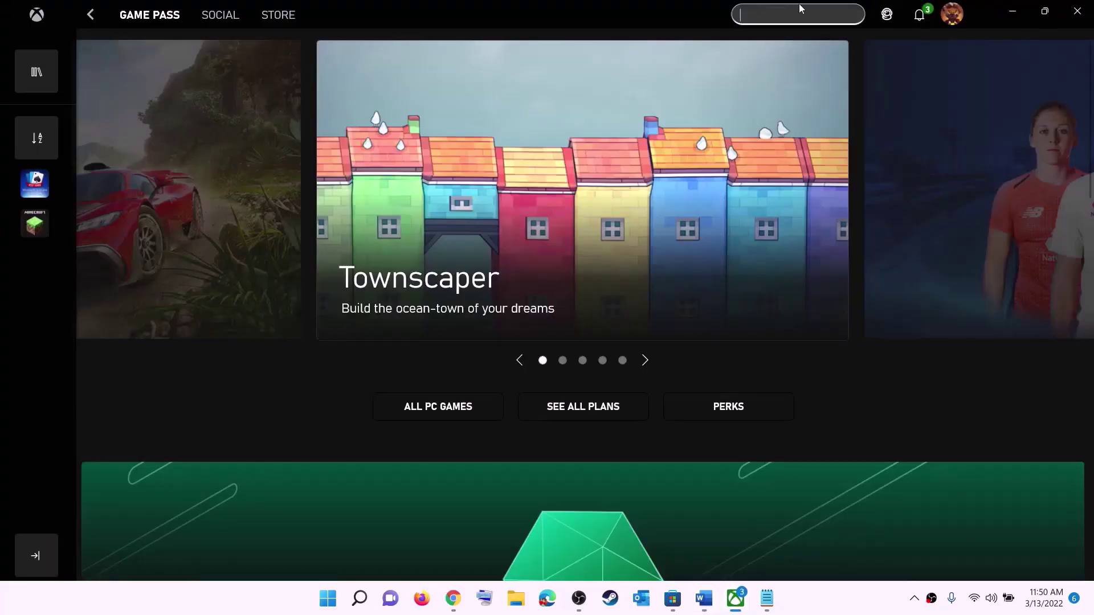
{"action": "left_click", "coordinate": [1012, 11]}
{"action": "left_click", "coordinate": [579, 274]}
{"action": "scroll", "coordinate": [285, 268], "scroll_direction": "down", "scroll_amount": 5}
{"action": "scroll", "coordinate": [346, 270], "scroll_direction": "down", "scroll_amount": 2}
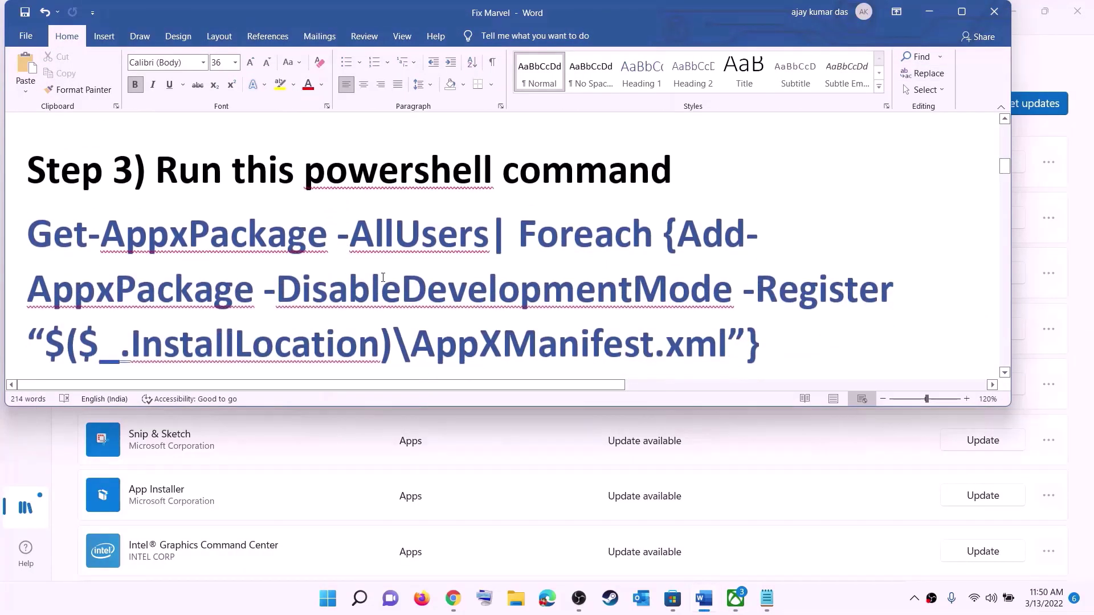
- Copy the three-line Get-AppxPackage command from Step 3 of the guide
{"action": "left_click_drag", "start_coordinate": [760, 307], "coordinate": [35, 182]}
{"action": "right_click", "coordinate": [152, 224]}
{"action": "left_click", "coordinate": [193, 249]}
- Run the pasted command in an administrator Windows PowerShell, then close PowerShell after deployment
{"action": "left_click", "coordinate": [329, 598]}
{"action": "type", "text": "powers"}
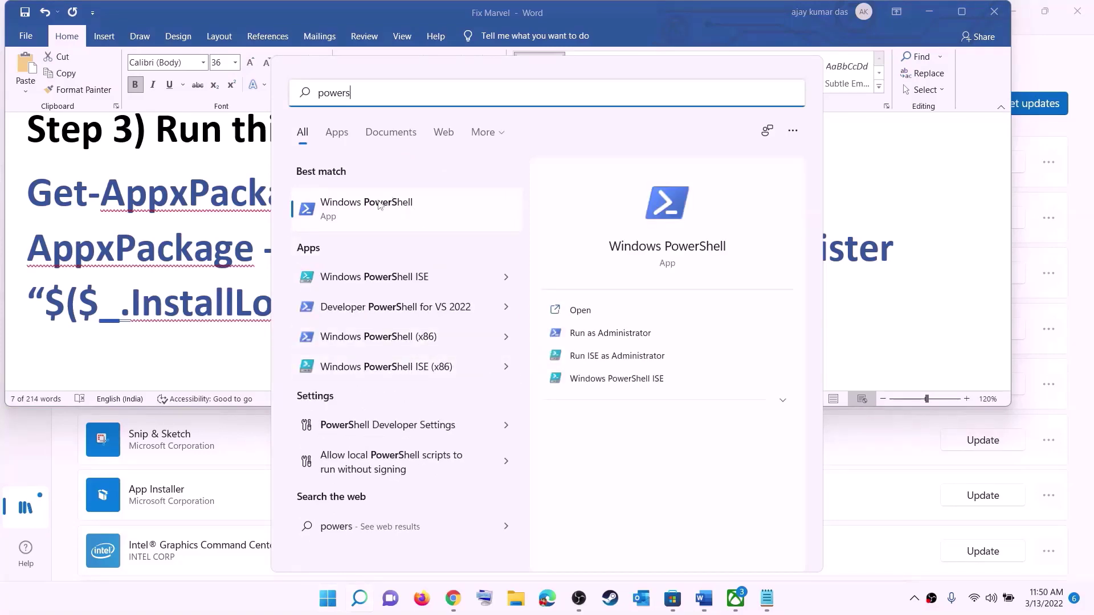
{"action": "right_click", "coordinate": [379, 213]}
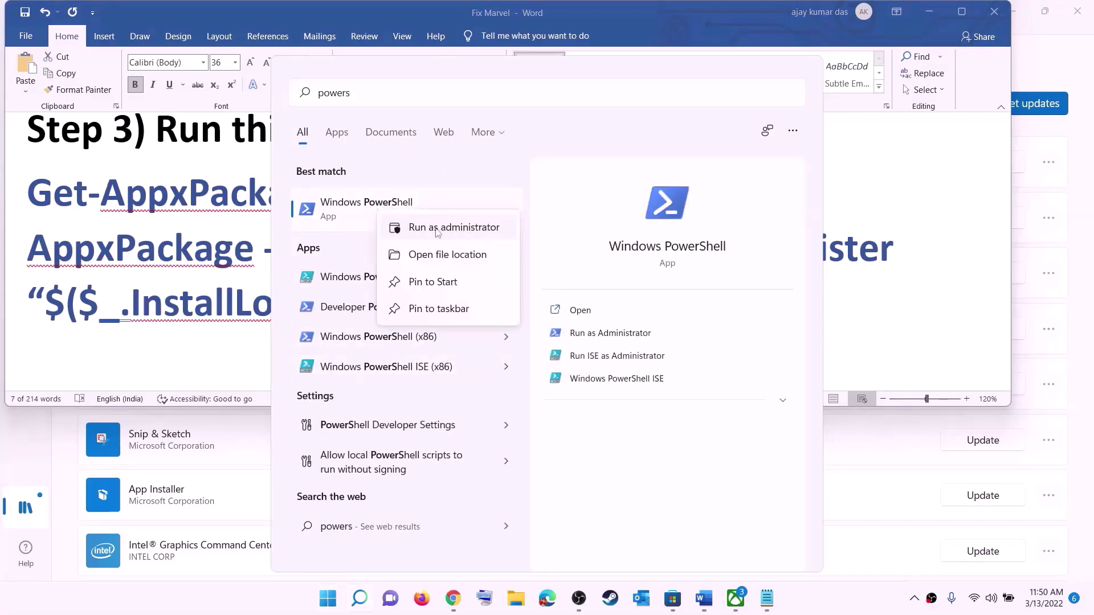
{"action": "left_click", "coordinate": [497, 234]}
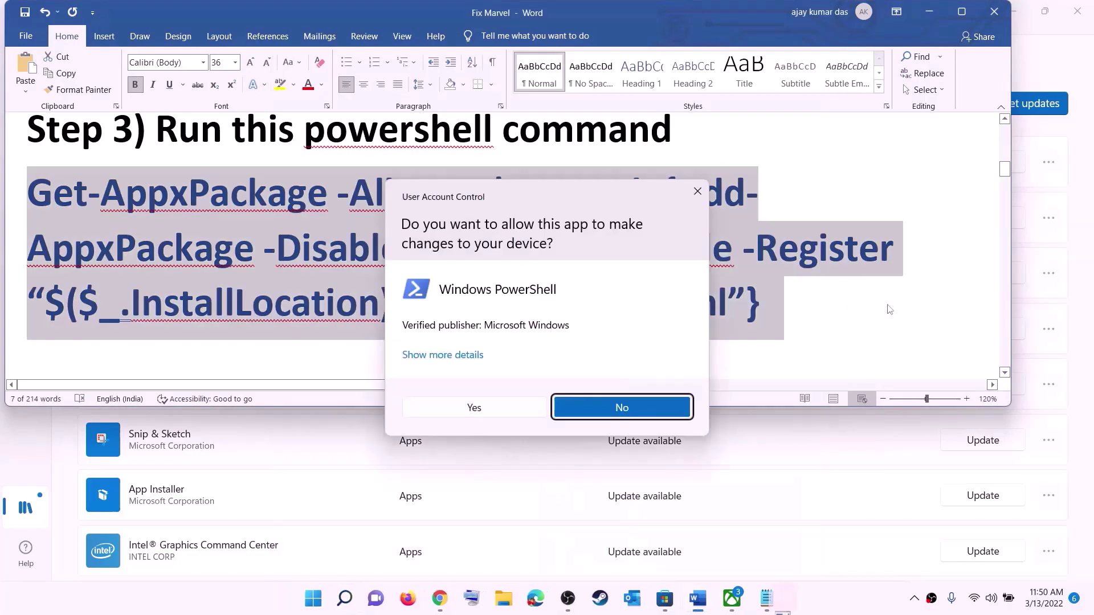
{"action": "left_click", "coordinate": [498, 412]}
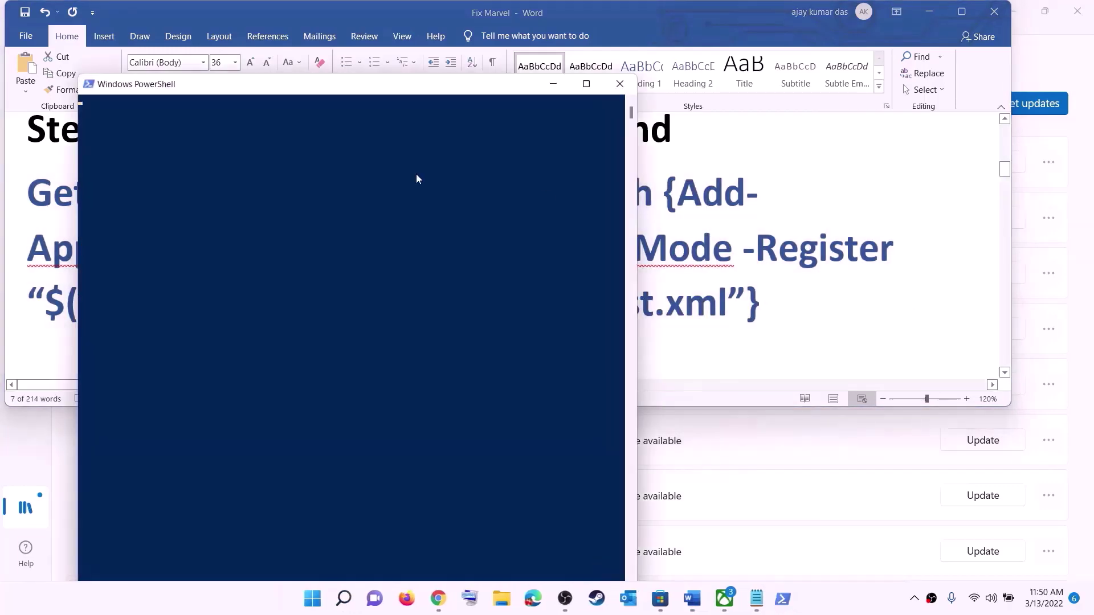
{"action": "left_click_drag", "start_coordinate": [339, 94], "coordinate": [485, 107]}
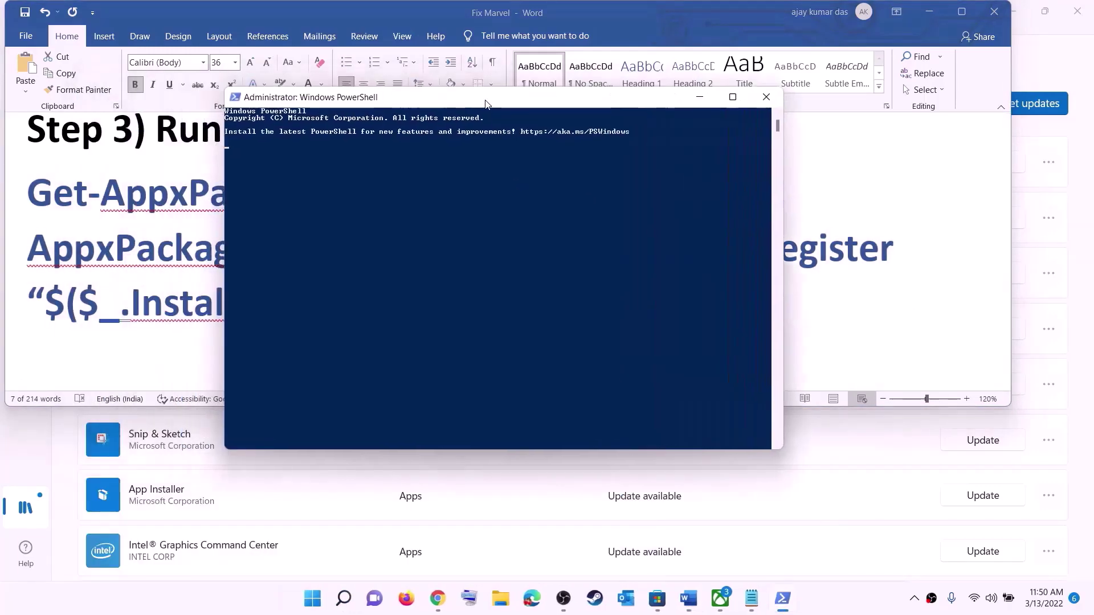
{"action": "right_click", "coordinate": [455, 222]}
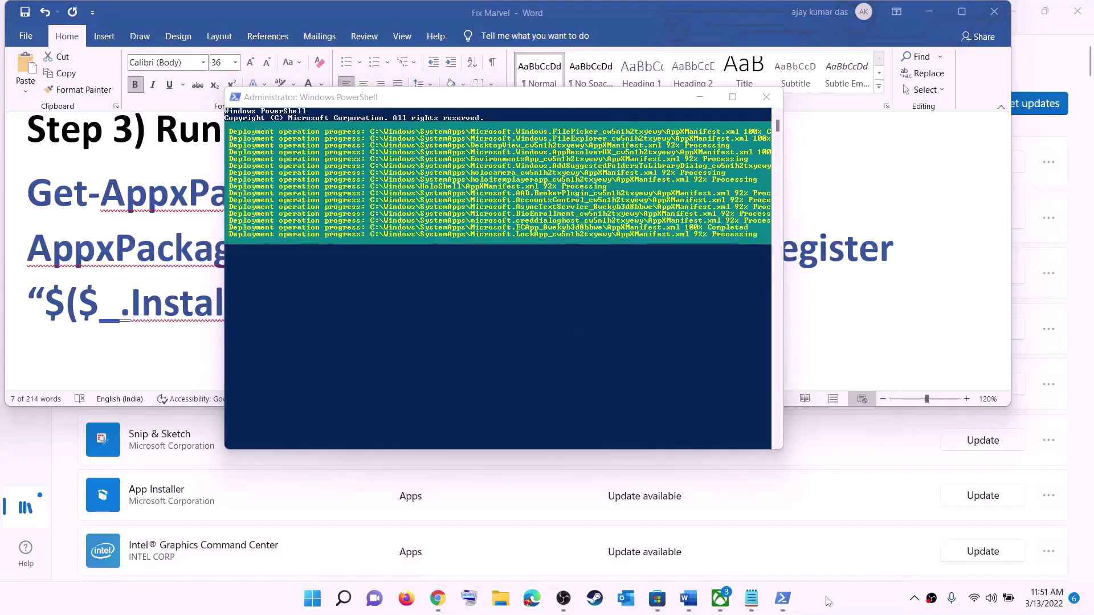
{"action": "left_click", "coordinate": [765, 97]}
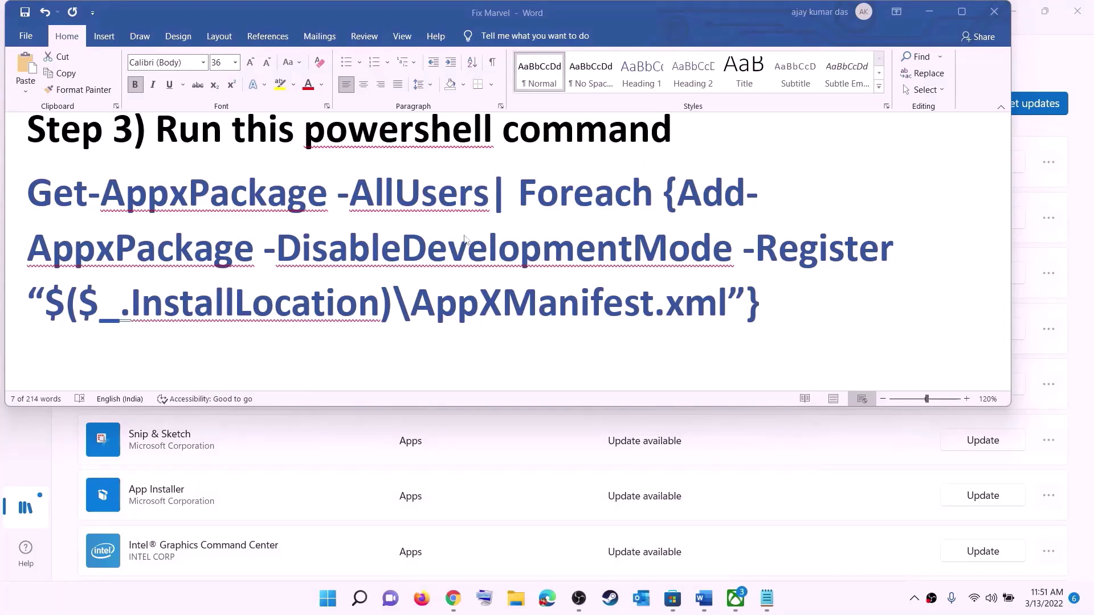
- Set Step 4's Microsoft Store cache path to 14 pt, then open File Explorer with Win+E
{"action": "scroll", "coordinate": [525, 262], "scroll_direction": "down", "scroll_amount": 5}
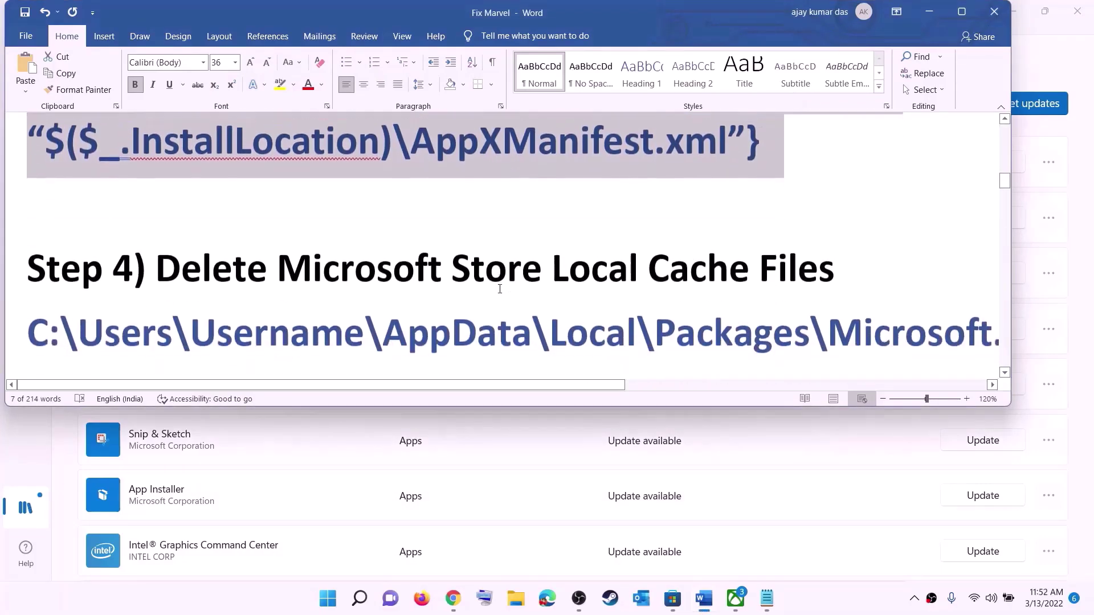
{"action": "scroll", "coordinate": [512, 257], "scroll_direction": "up", "scroll_amount": 1}
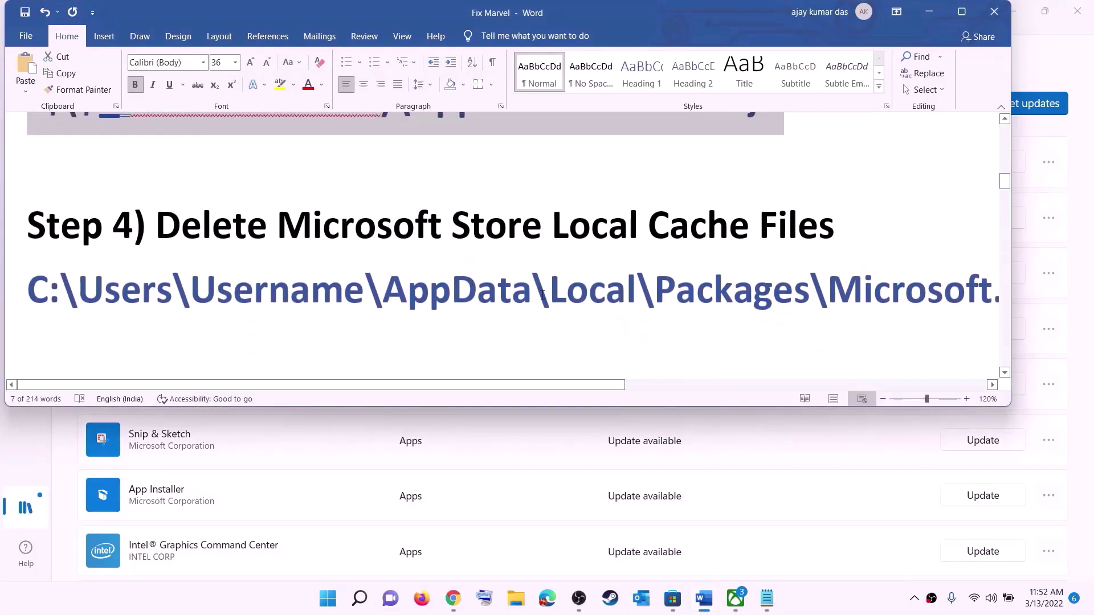
{"action": "triple_click", "coordinate": [542, 295]}
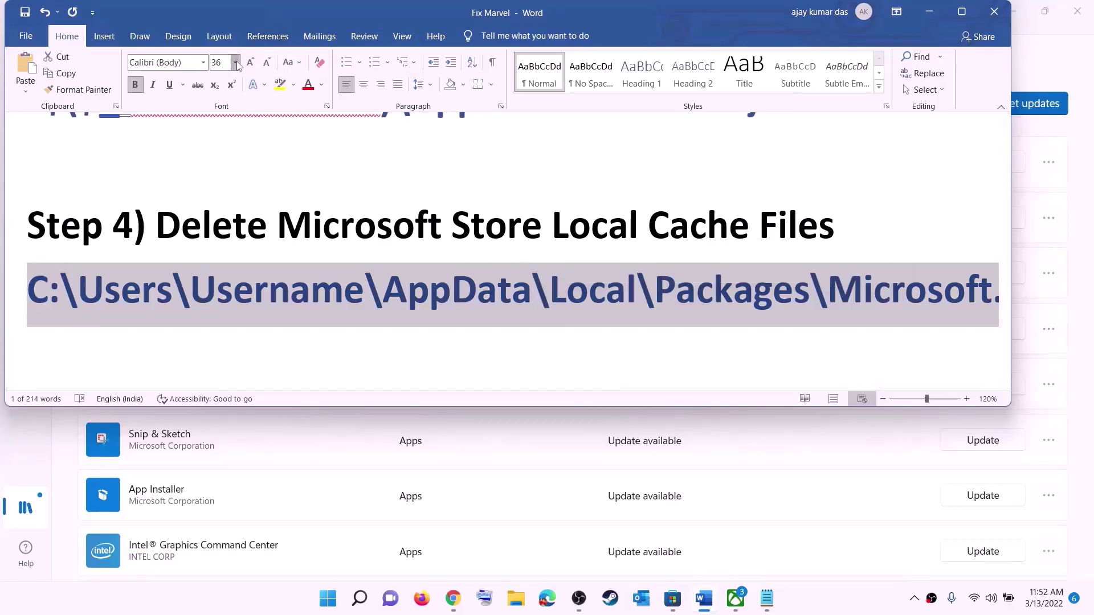
{"action": "left_click", "coordinate": [235, 63]}
{"action": "left_click", "coordinate": [217, 146]}
{"action": "left_click", "coordinate": [540, 276]}
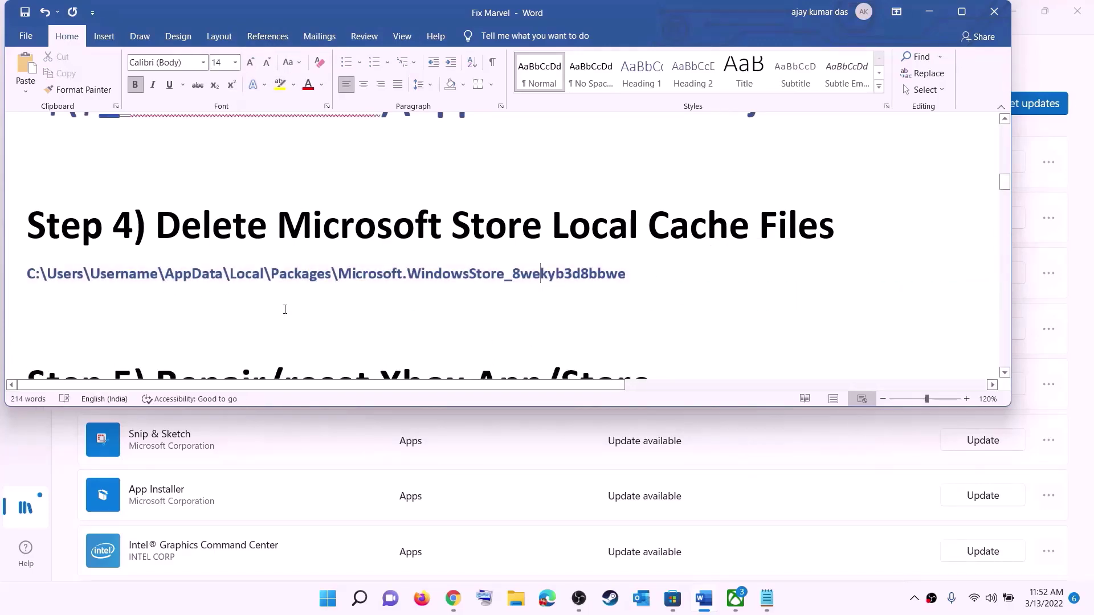
{"action": "key", "text": "super+e"}
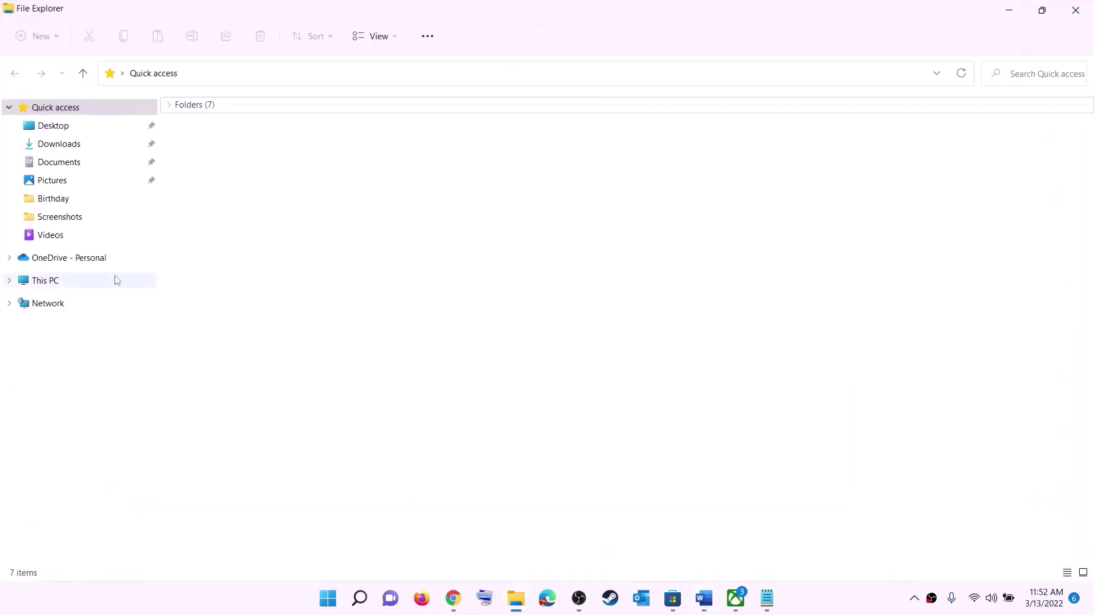
- Browse from This PC to Windows (C:) > Users > your user profile folder
{"action": "left_click", "coordinate": [55, 282]}
{"action": "double_click", "coordinate": [250, 237]}
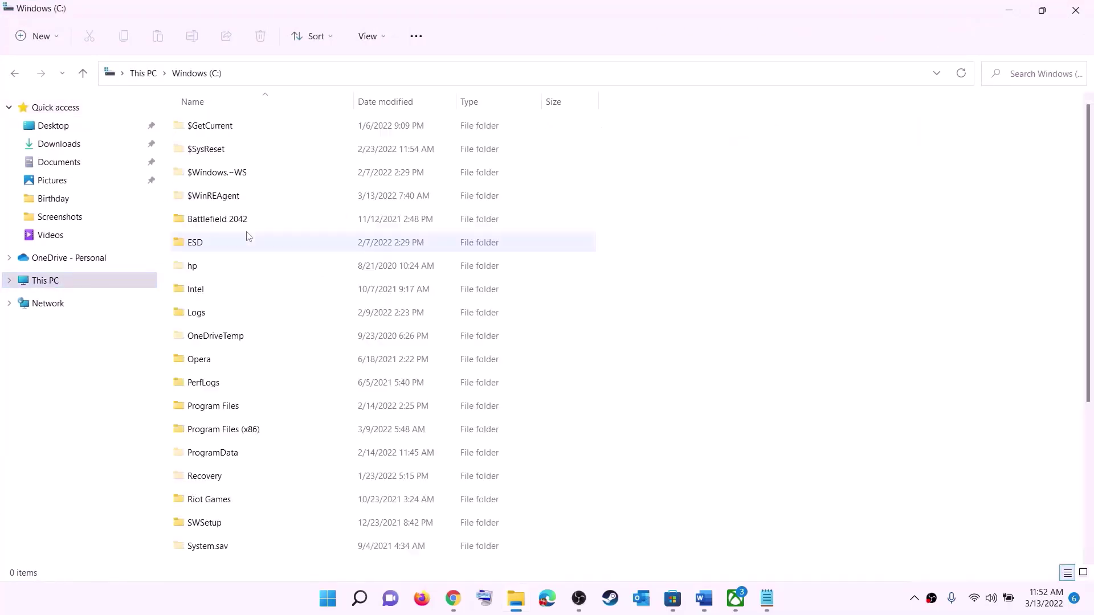
{"action": "scroll", "coordinate": [281, 358], "scroll_direction": "down", "scroll_amount": 3}
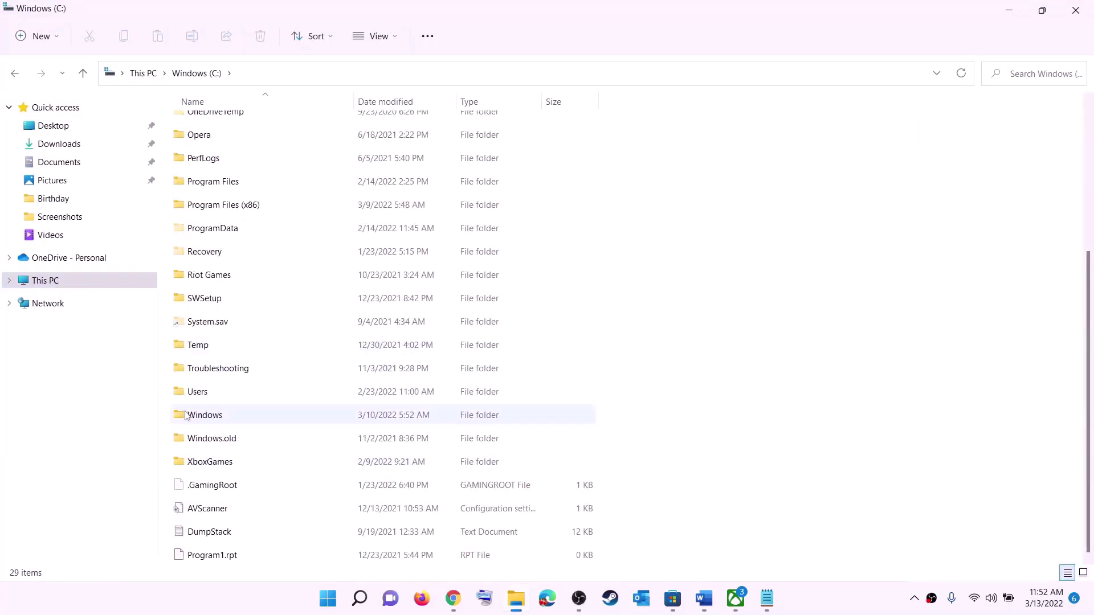
{"action": "left_click", "coordinate": [194, 395]}
{"action": "double_click", "coordinate": [236, 395]}
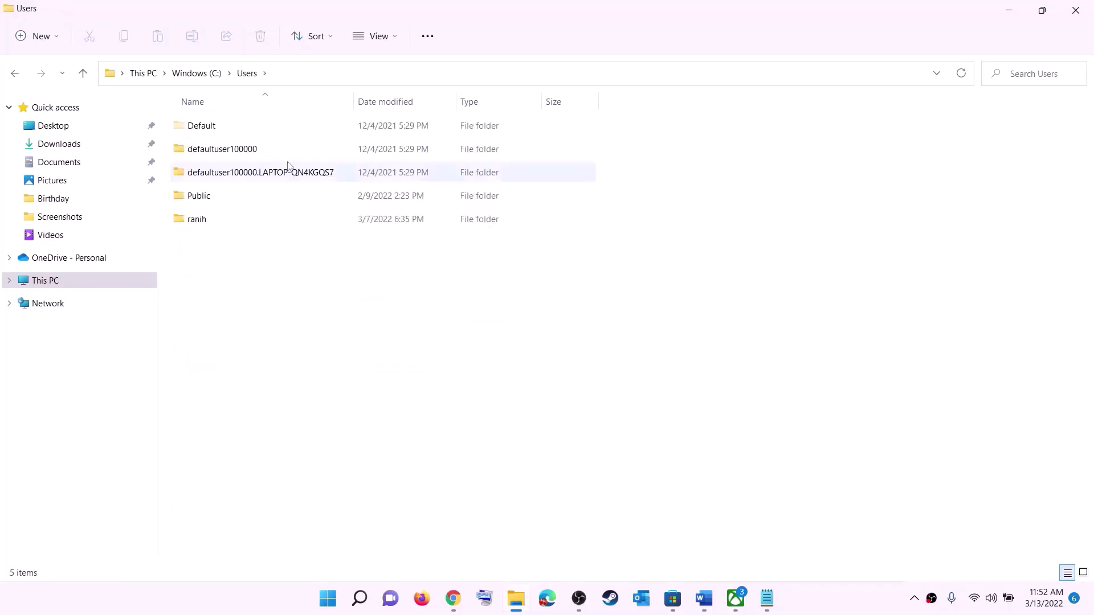
{"action": "double_click", "coordinate": [204, 224]}
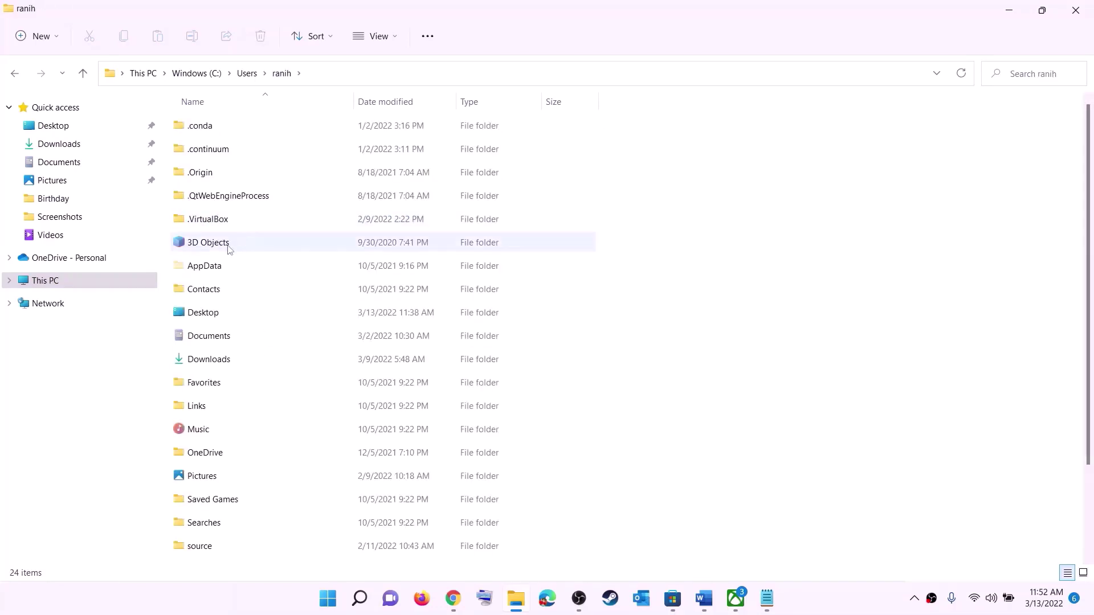
- Turn on Hidden items in the View options and open the AppData folder
{"action": "left_click", "coordinate": [194, 266]}
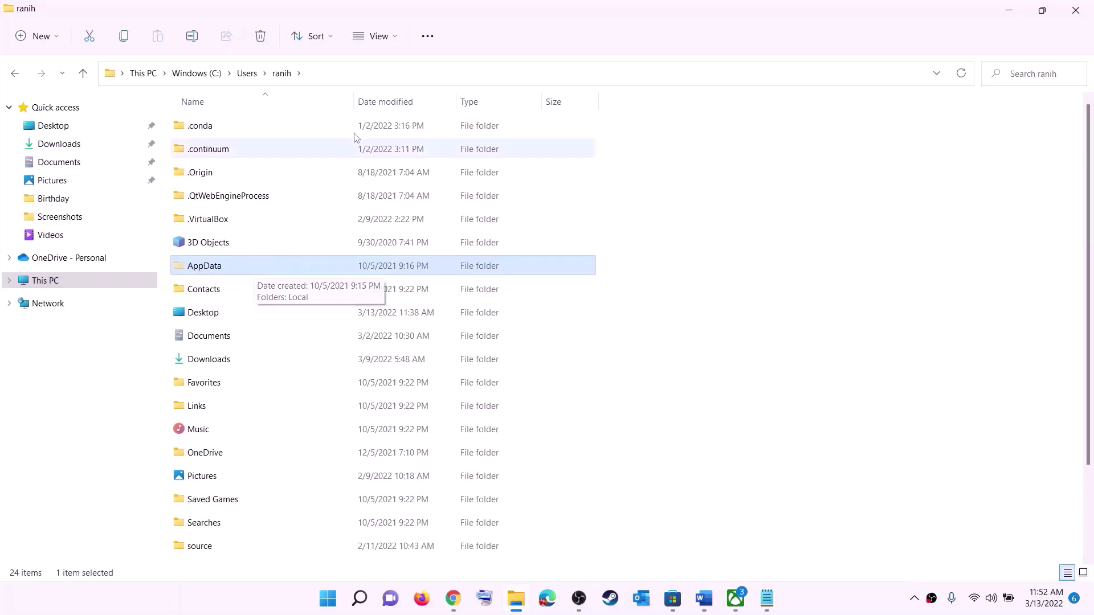
{"action": "left_click", "coordinate": [397, 35]}
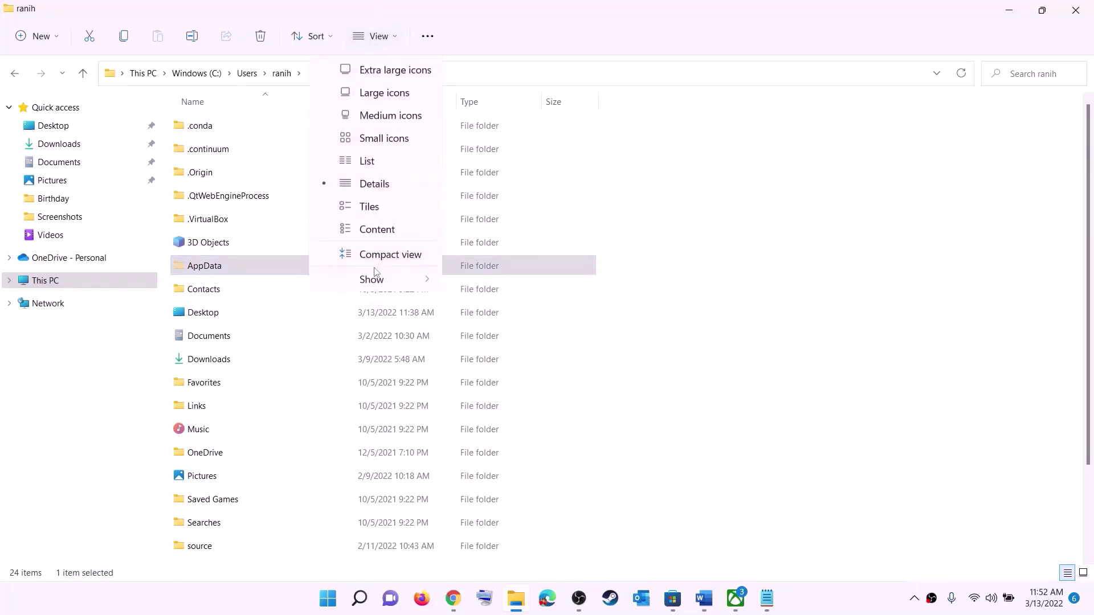
{"action": "mouse_move", "coordinate": [373, 279]}
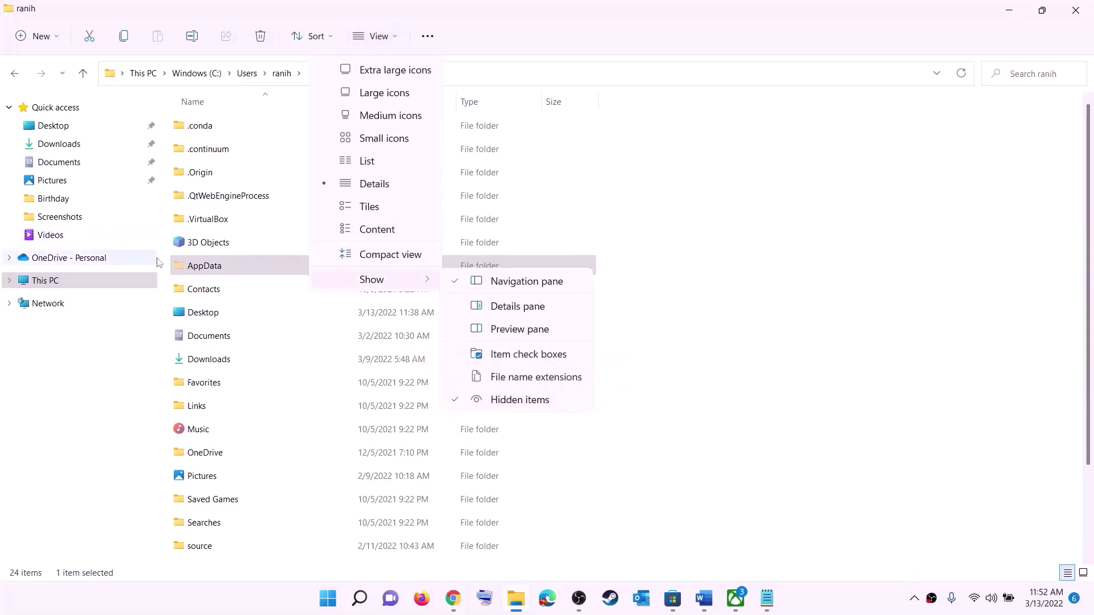
{"action": "left_click", "coordinate": [226, 266]}
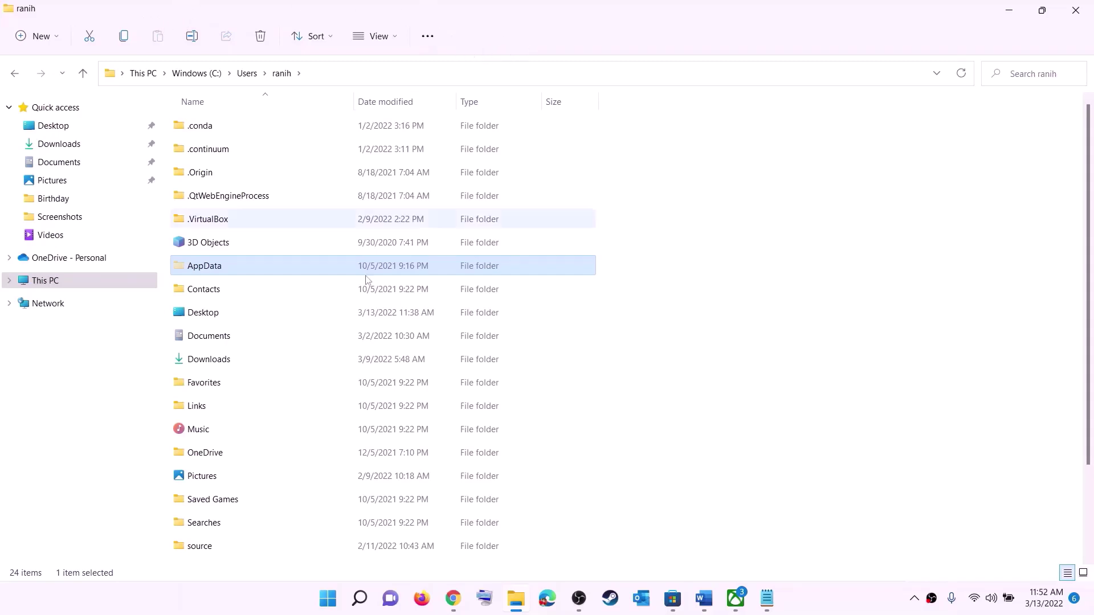
{"action": "left_click", "coordinate": [212, 268]}
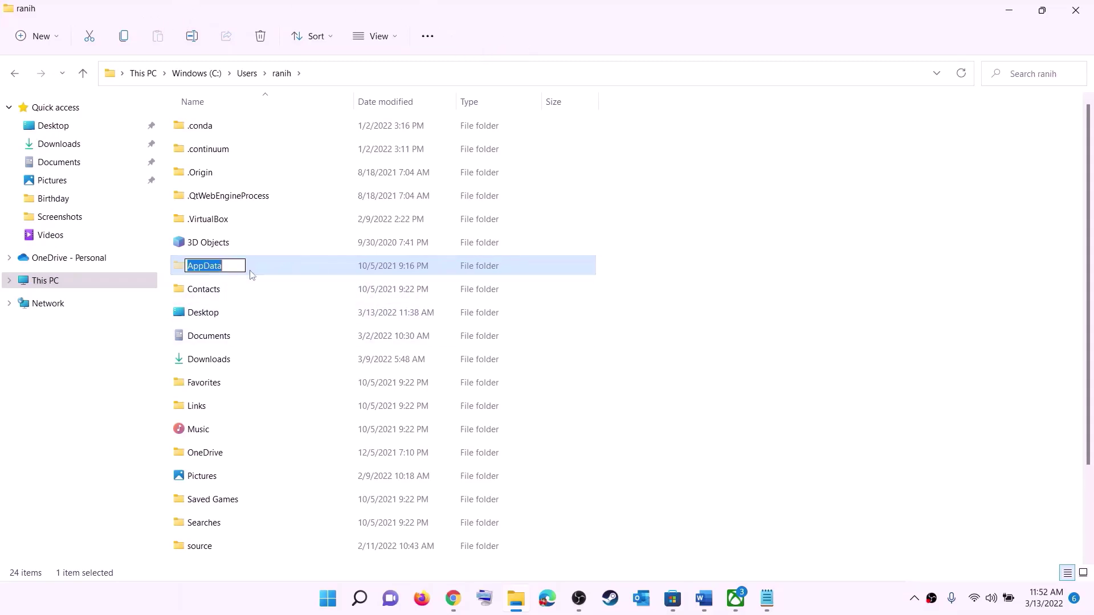
{"action": "key", "text": "Escape"}
{"action": "double_click", "coordinate": [249, 270]}
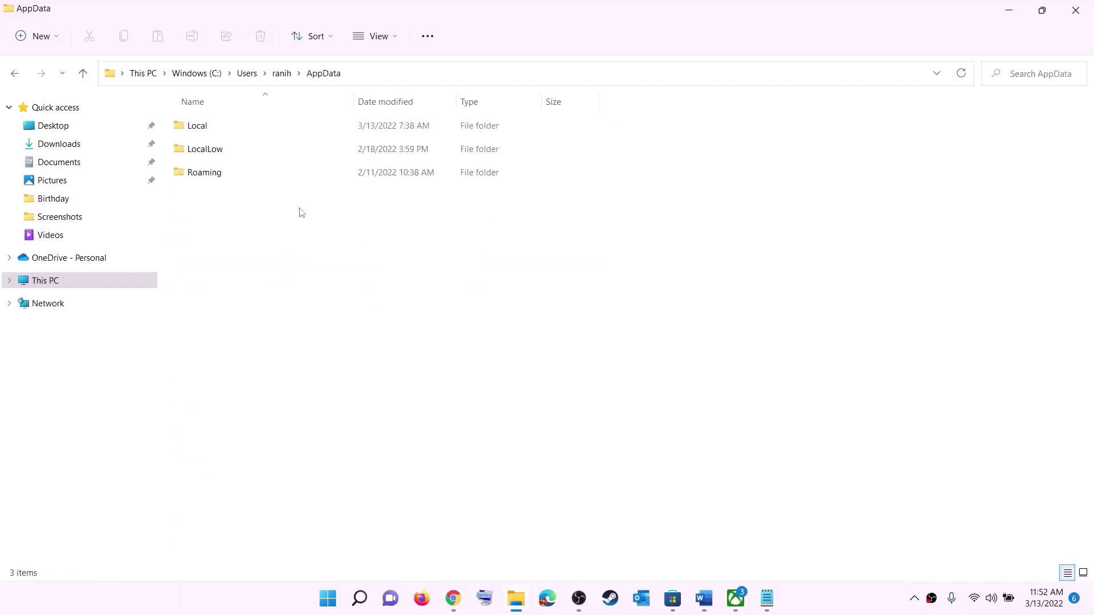
- Open AppData\Local and then its Packages folder
{"action": "left_click", "coordinate": [221, 126]}
{"action": "double_click", "coordinate": [222, 125]}
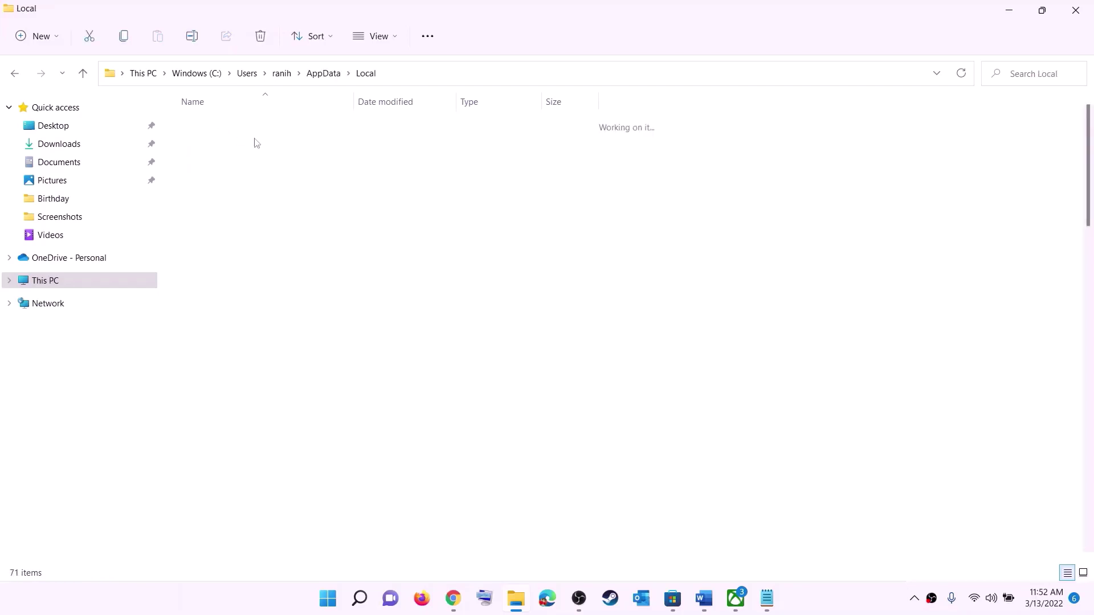
{"action": "left_click", "coordinate": [250, 270]}
{"action": "key", "text": "p"}
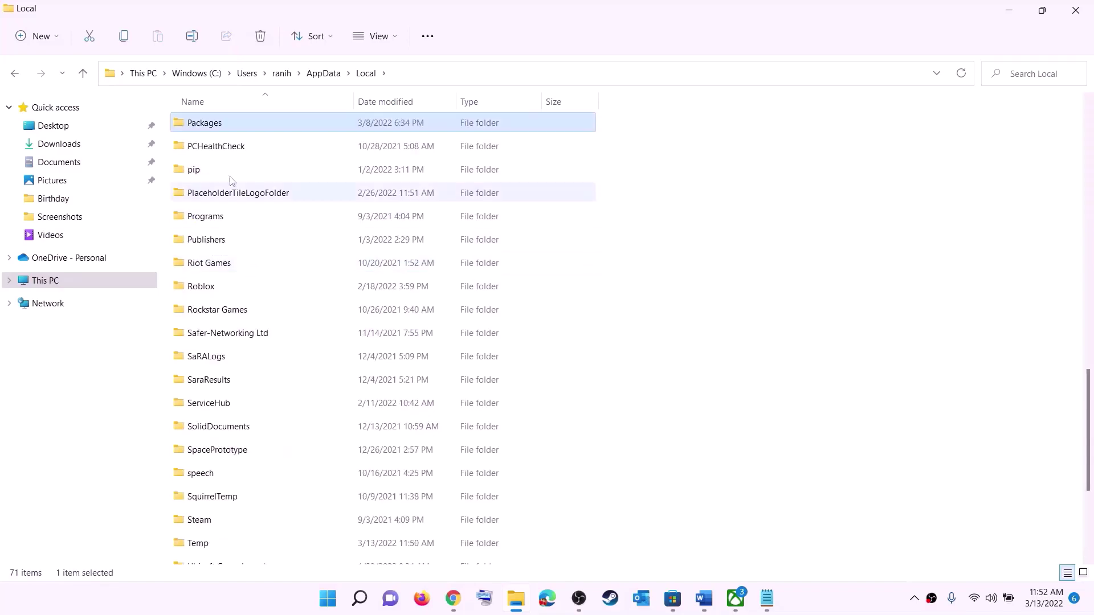
{"action": "left_click", "coordinate": [235, 130]}
{"action": "double_click", "coordinate": [254, 121]}
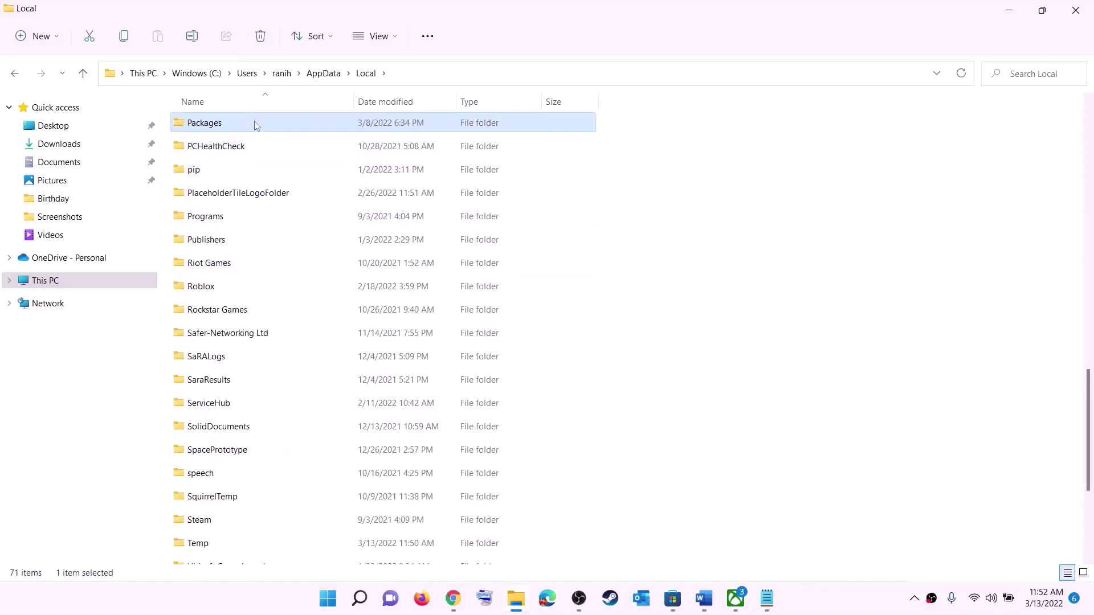
- Scroll the Packages list and select the Microsoft.WindowsStore_8wekyb3d8bbwe folder
{"action": "scroll", "coordinate": [319, 365], "scroll_direction": "down", "scroll_amount": 10}
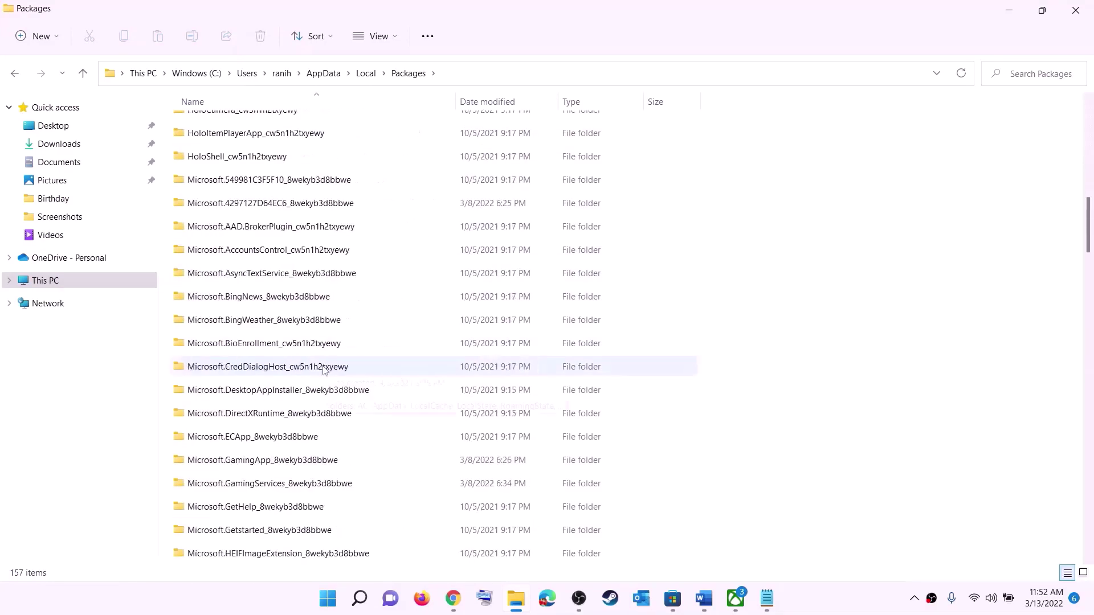
{"action": "scroll", "coordinate": [323, 370], "scroll_direction": "down", "scroll_amount": 15}
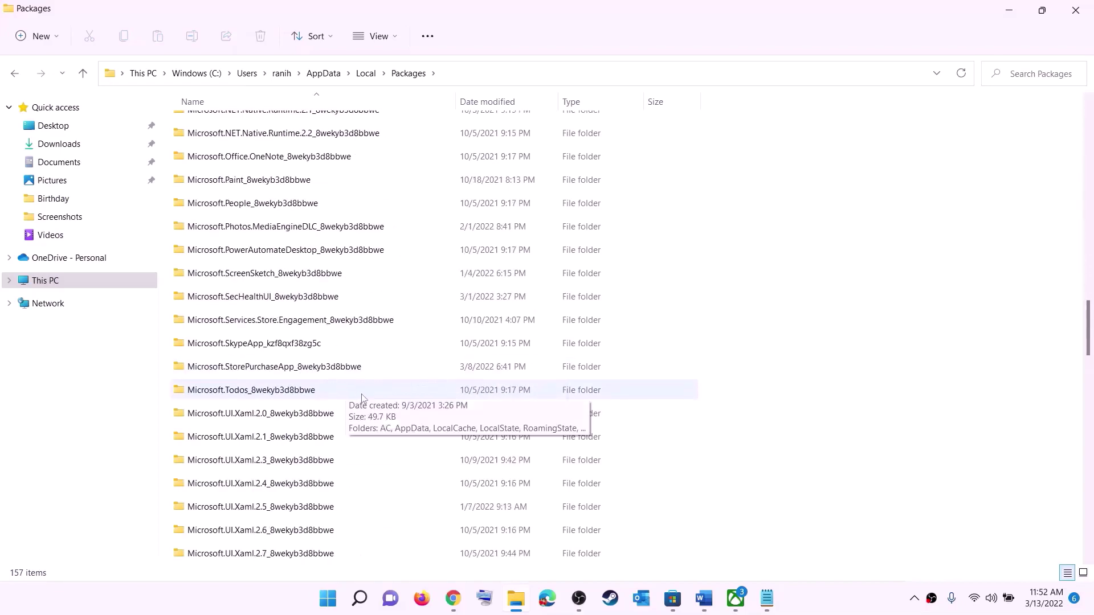
{"action": "scroll", "coordinate": [378, 401], "scroll_direction": "down", "scroll_amount": 6}
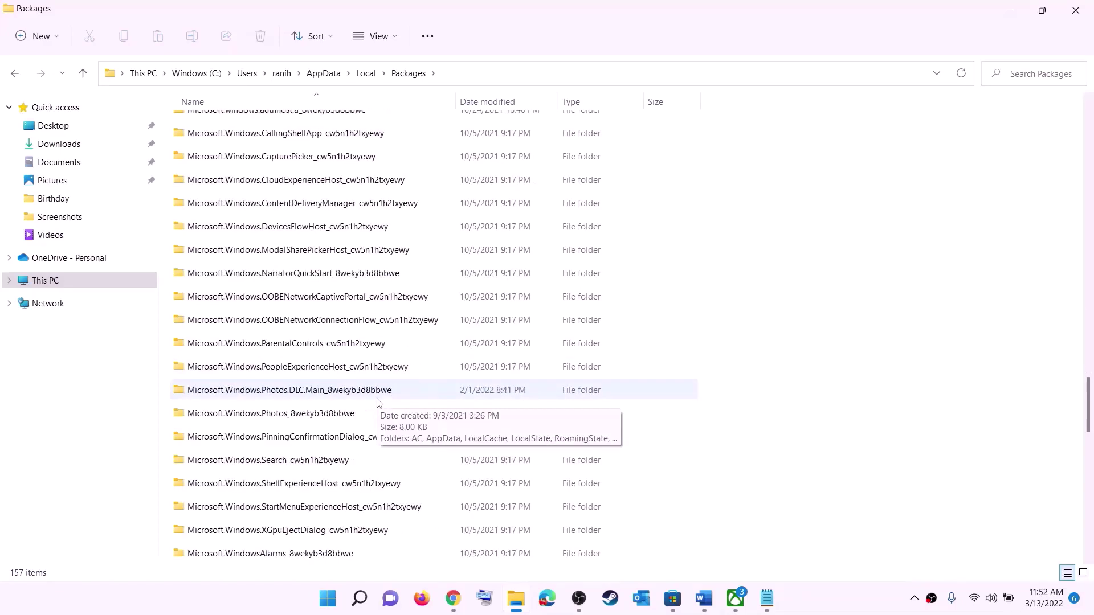
{"action": "left_click", "coordinate": [247, 463]}
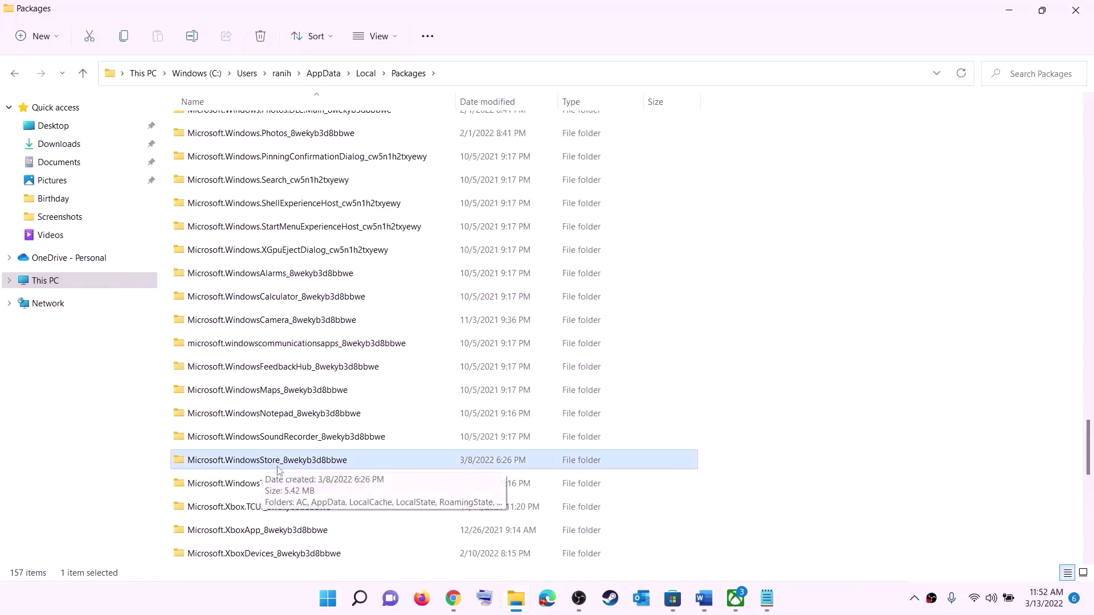
{"action": "left_click", "coordinate": [307, 465]}
{"action": "left_click", "coordinate": [402, 464]}
{"action": "left_click", "coordinate": [308, 461]}
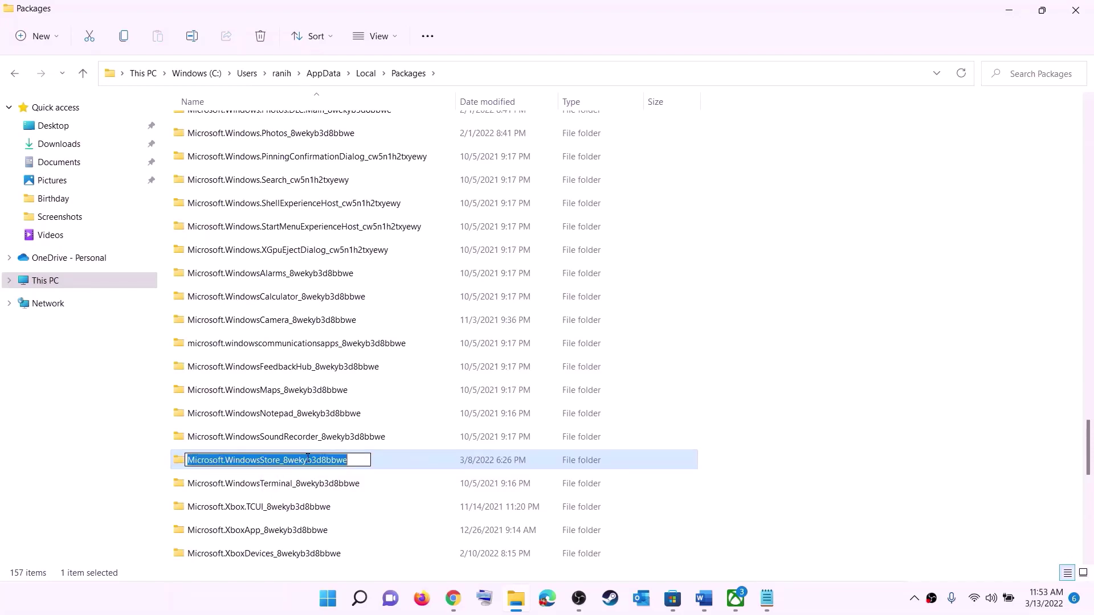
- Open Microsoft.WindowsStore_8wekyb3d8bbwe and delete its LocalCache folder
{"action": "double_click", "coordinate": [386, 464]}
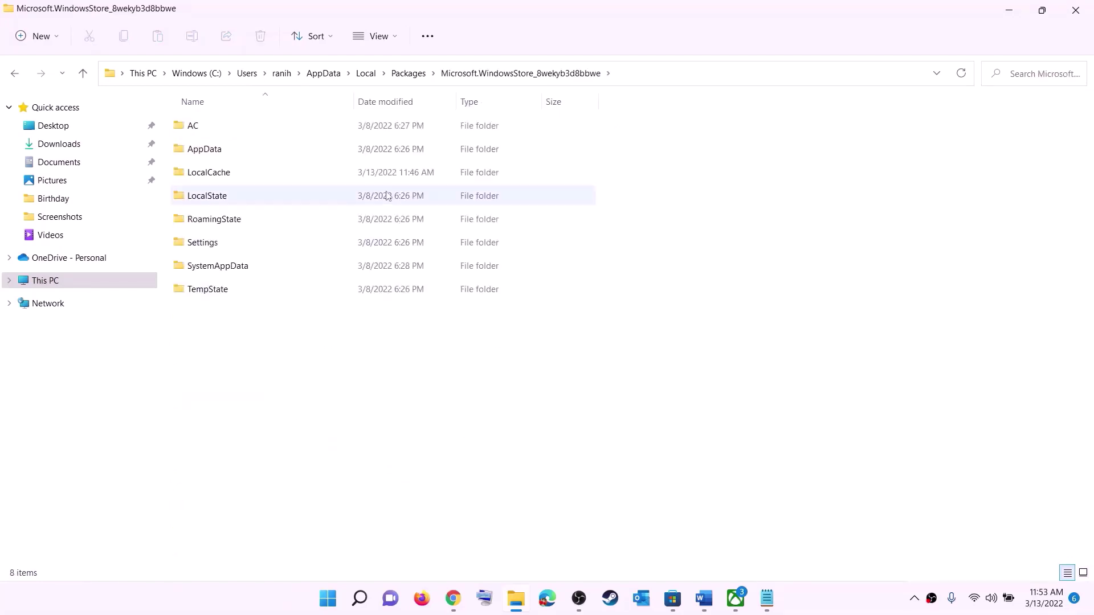
{"action": "left_click", "coordinate": [208, 178]}
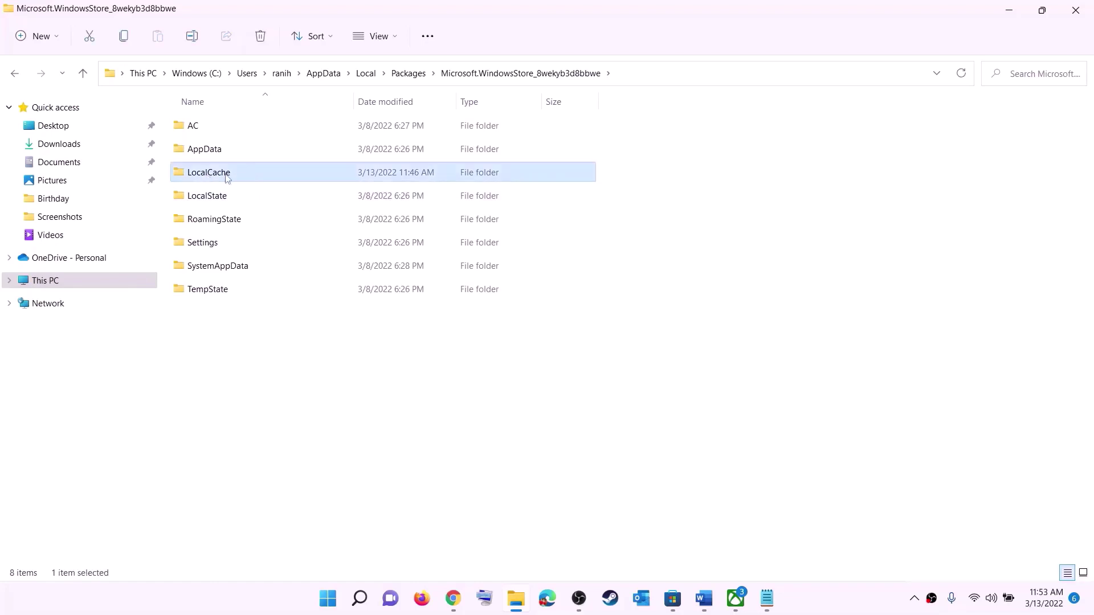
{"action": "right_click", "coordinate": [231, 177]}
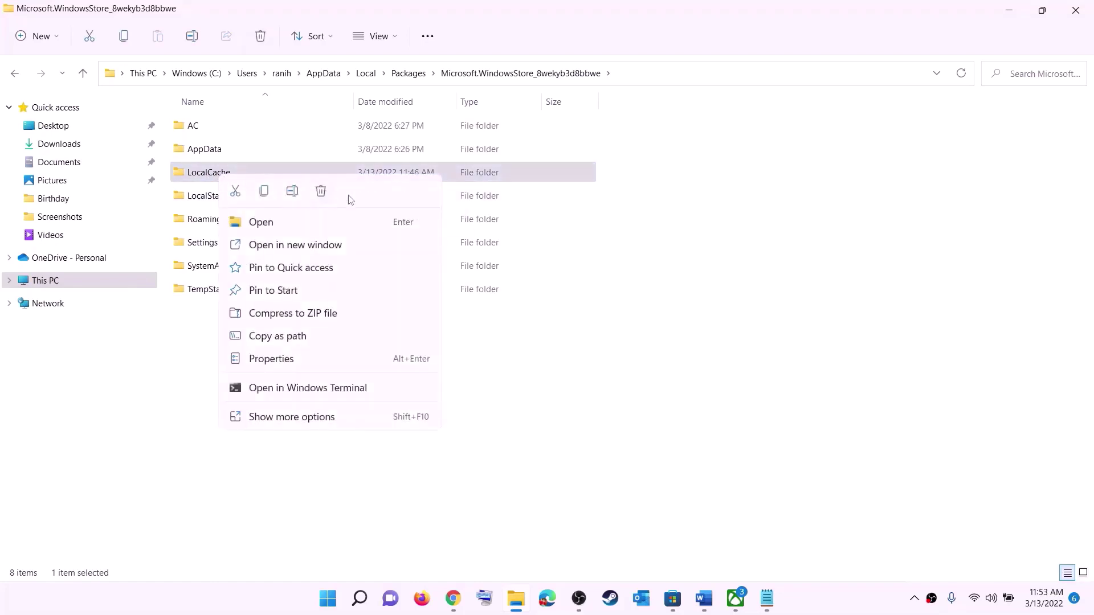
{"action": "left_click", "coordinate": [321, 191]}
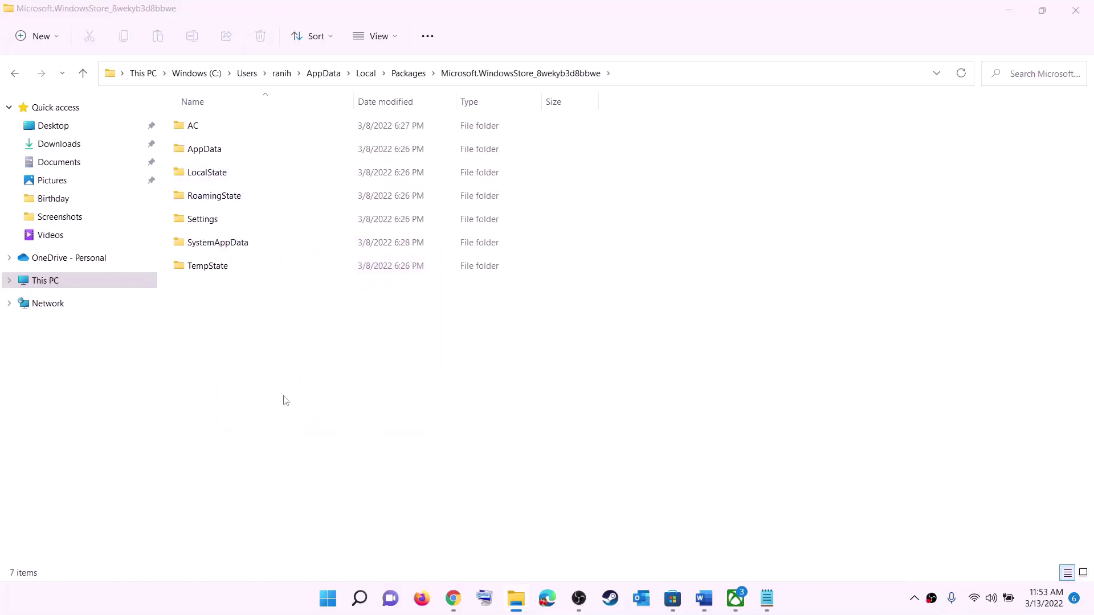
- Bring up the Start menu's power options, then dismiss them
{"action": "left_click", "coordinate": [329, 598]}
{"action": "left_click", "coordinate": [721, 552]}
{"action": "key", "text": "Escape"}
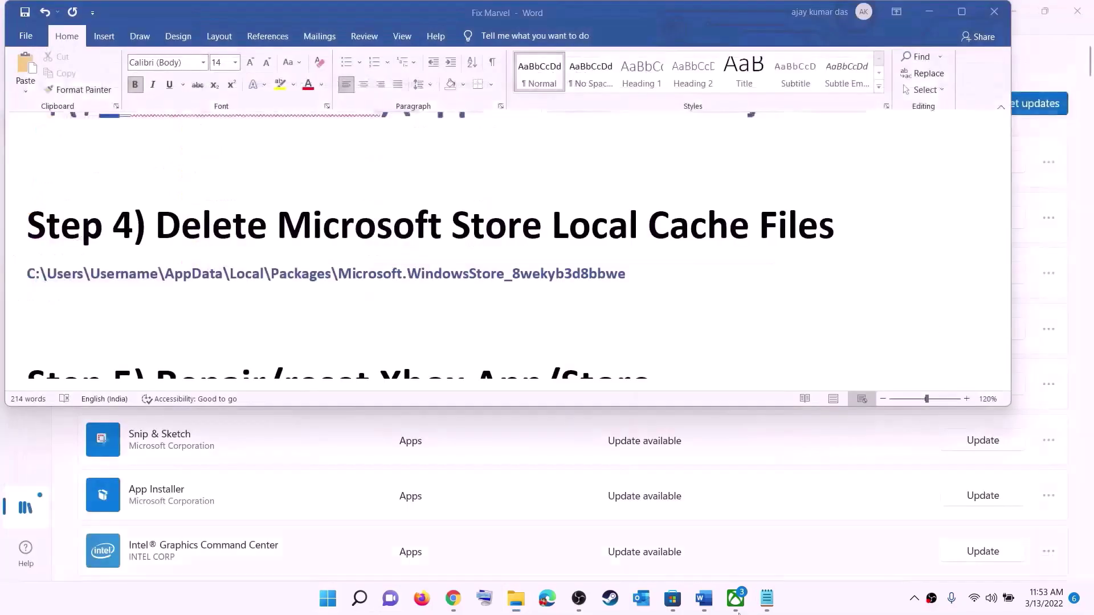
- Scroll the Word notes to Step 5 and select '/reset Xbox App/Store'
{"action": "left_click", "coordinate": [332, 305]}
{"action": "scroll", "coordinate": [332, 317], "scroll_direction": "down", "scroll_amount": 3}
{"action": "scroll", "coordinate": [266, 301], "scroll_direction": "up", "scroll_amount": 1}
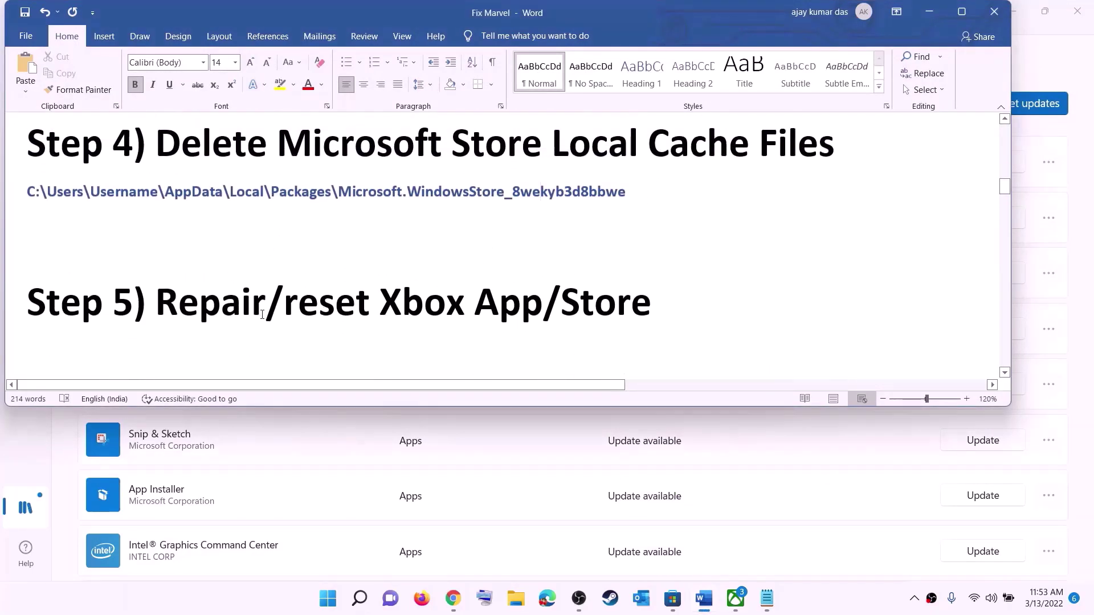
{"action": "left_click_drag", "start_coordinate": [266, 302], "coordinate": [667, 301]}
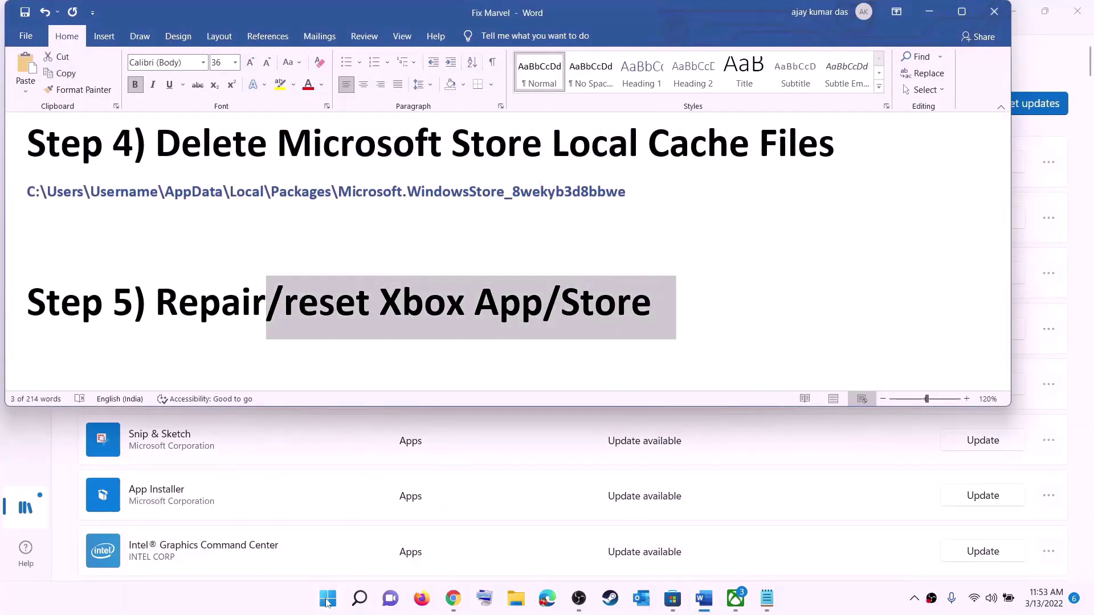
{"action": "left_click", "coordinate": [328, 600]}
- Search 'xbox' and open App settings for the Xbox app result
{"action": "type", "text": "xbox"}
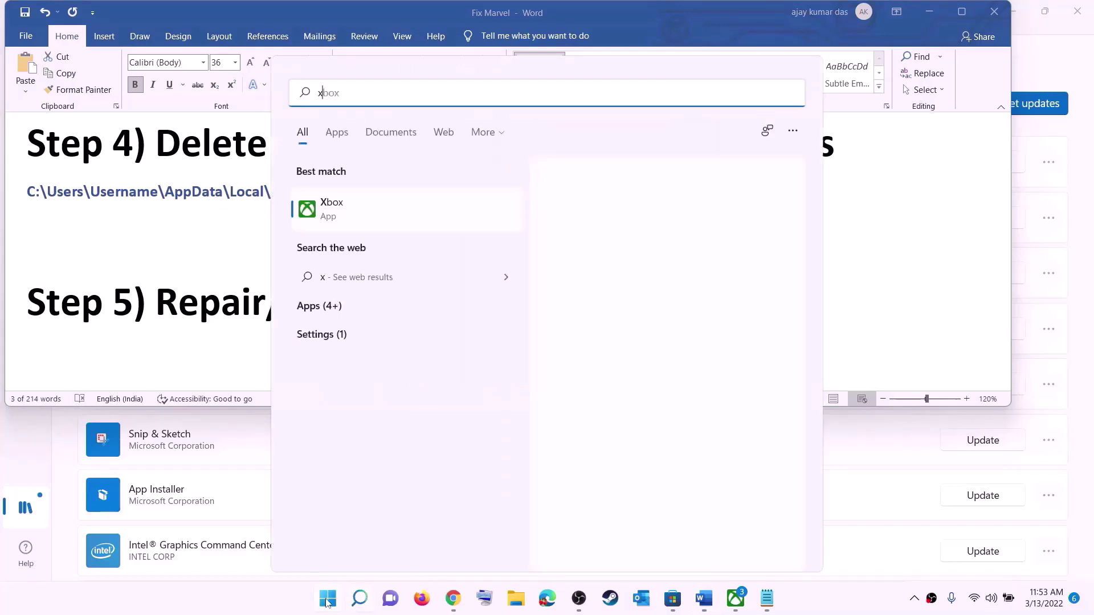
{"action": "right_click", "coordinate": [340, 209]}
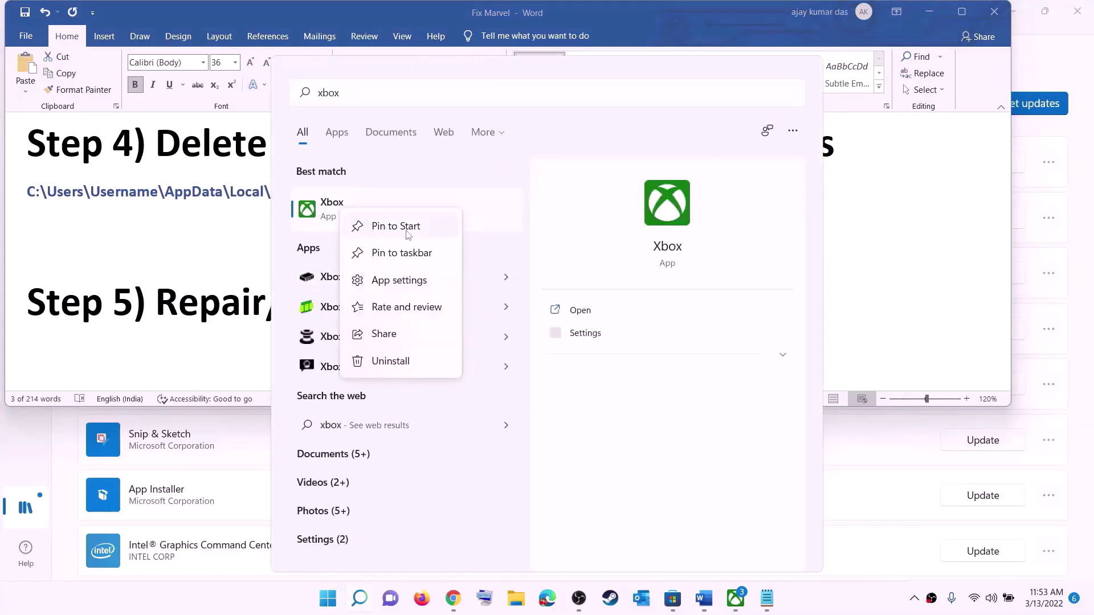
{"action": "left_click", "coordinate": [407, 287]}
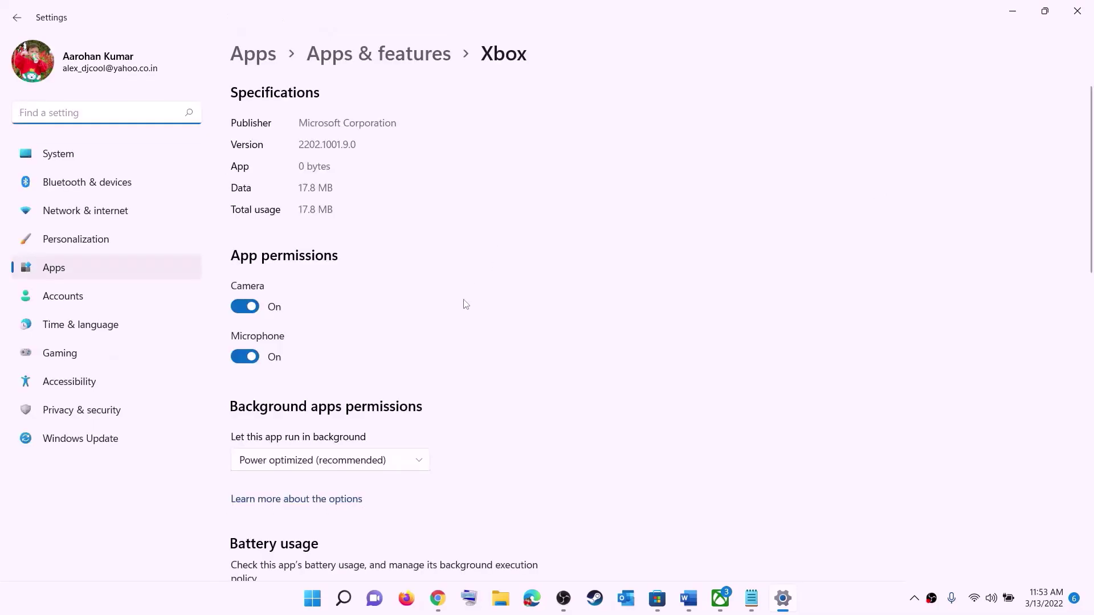
- Repair the Xbox app, then reset it and confirm deleting its data
{"action": "scroll", "coordinate": [420, 378], "scroll_direction": "down", "scroll_amount": 10}
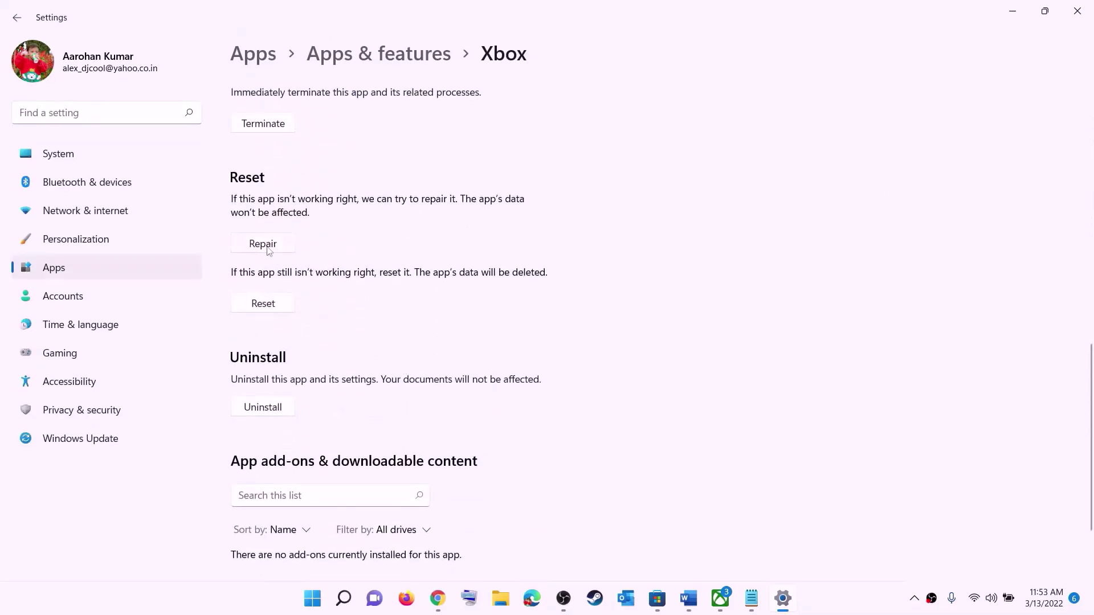
{"action": "left_click", "coordinate": [267, 246]}
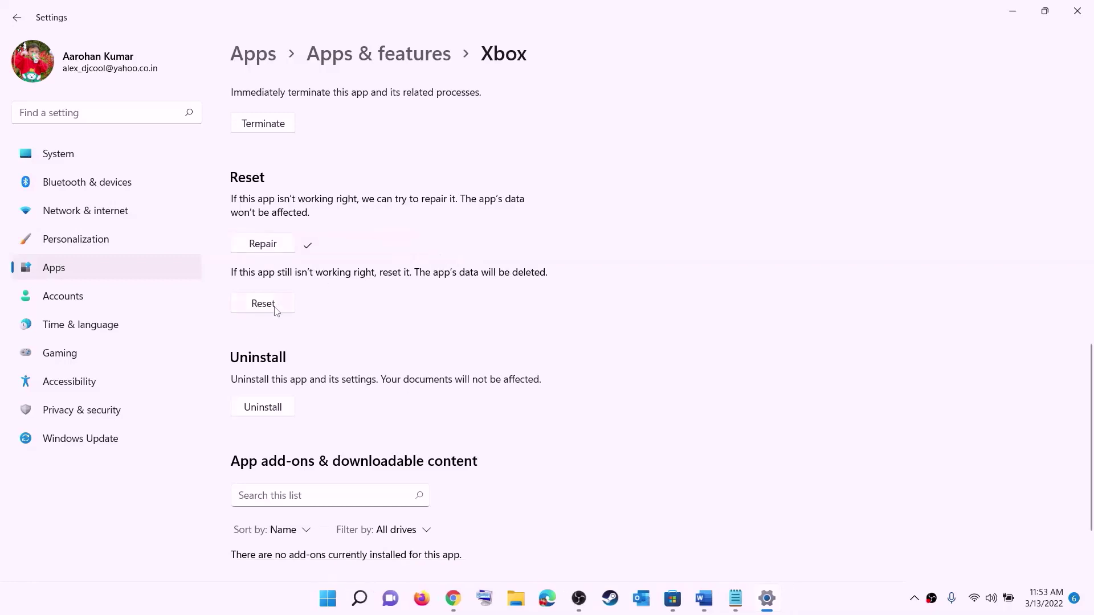
{"action": "left_click", "coordinate": [260, 305]}
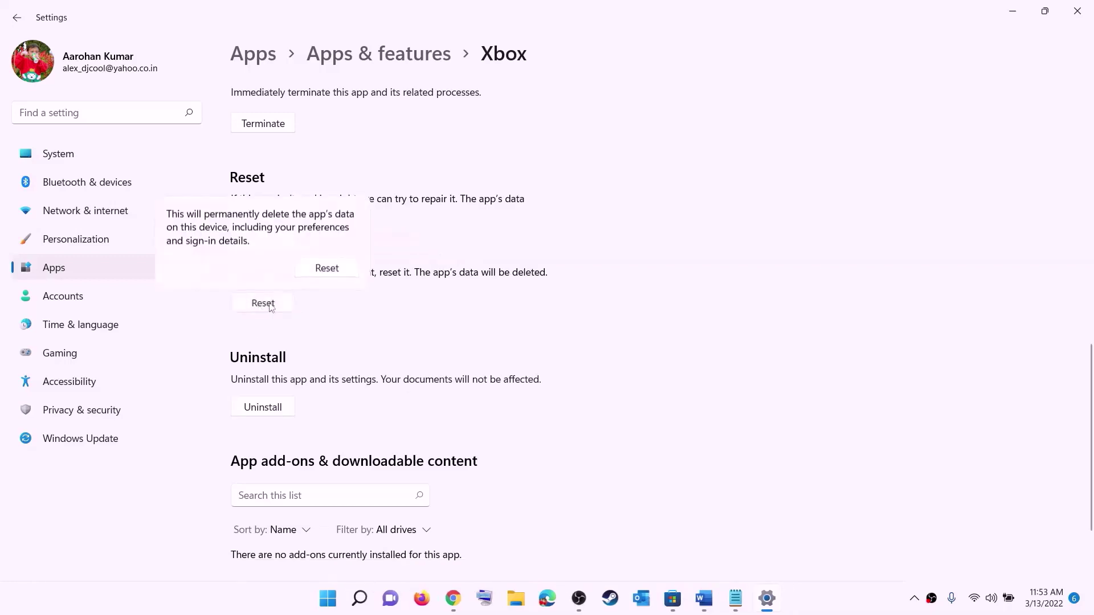
{"action": "left_click", "coordinate": [333, 269]}
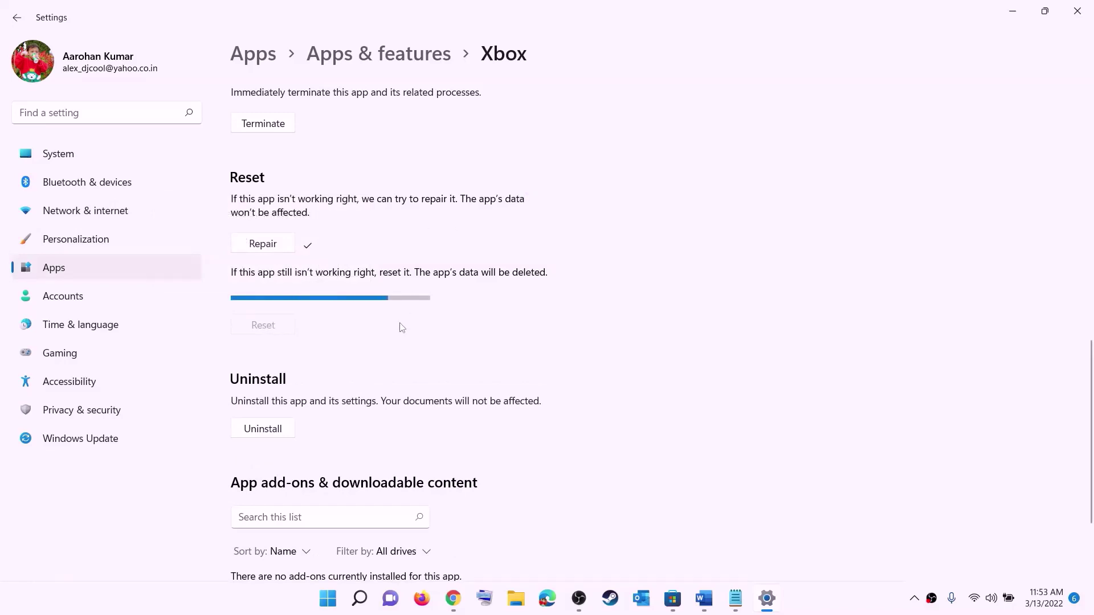
- Search 'store' and open App settings for Microsoft Store
{"action": "left_click", "coordinate": [324, 605]}
{"action": "type", "text": "store"}
{"action": "right_click", "coordinate": [354, 220]}
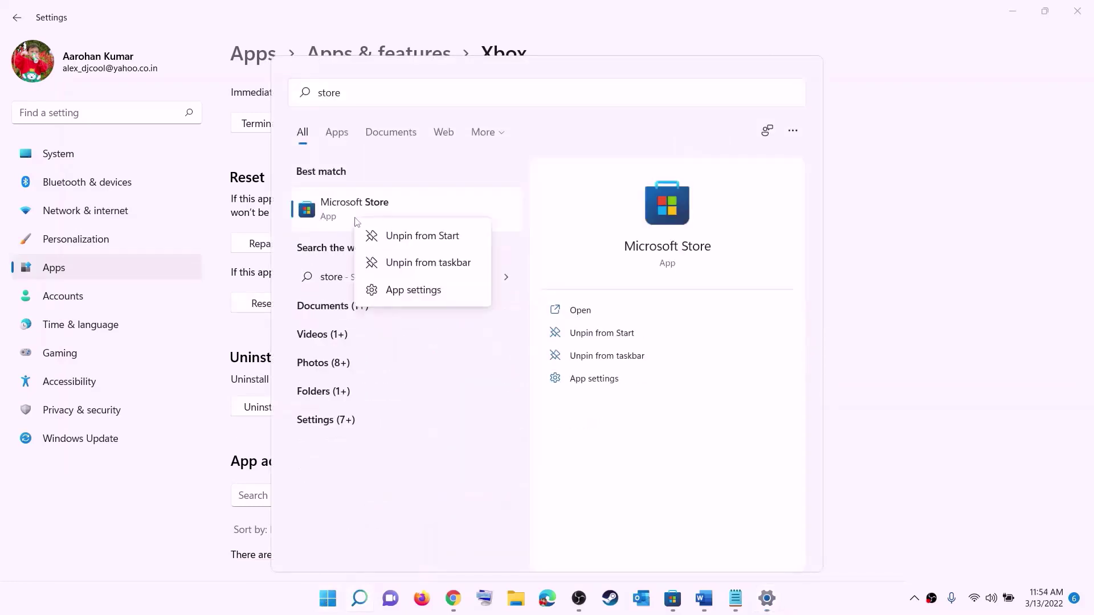
{"action": "left_click", "coordinate": [426, 298]}
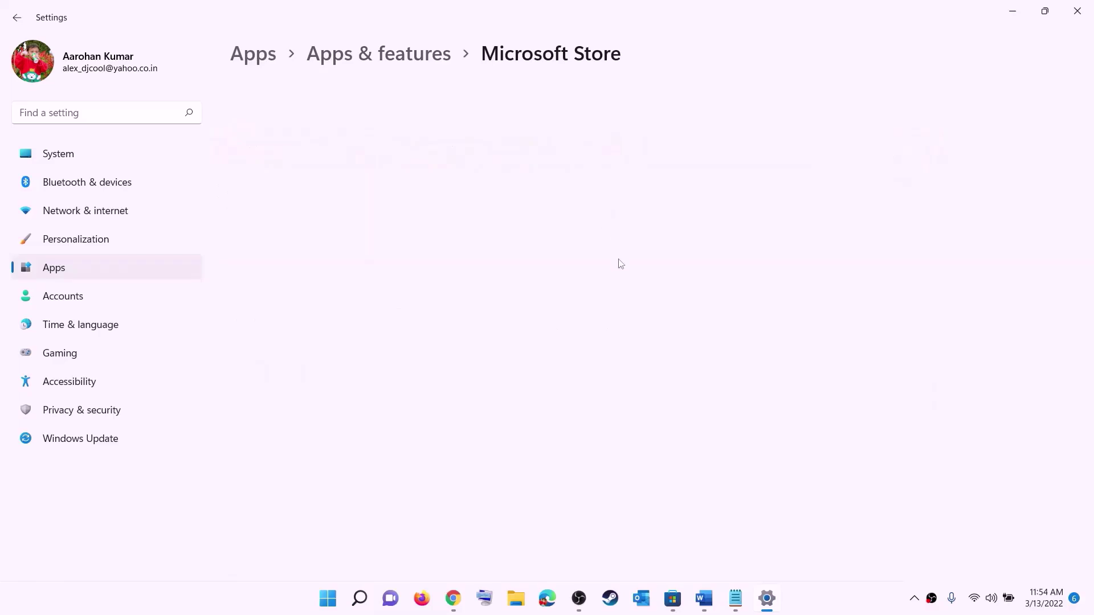
- Repair Microsoft Store, then reset it and confirm the reset
{"action": "scroll", "coordinate": [621, 263], "scroll_direction": "down", "scroll_amount": 10}
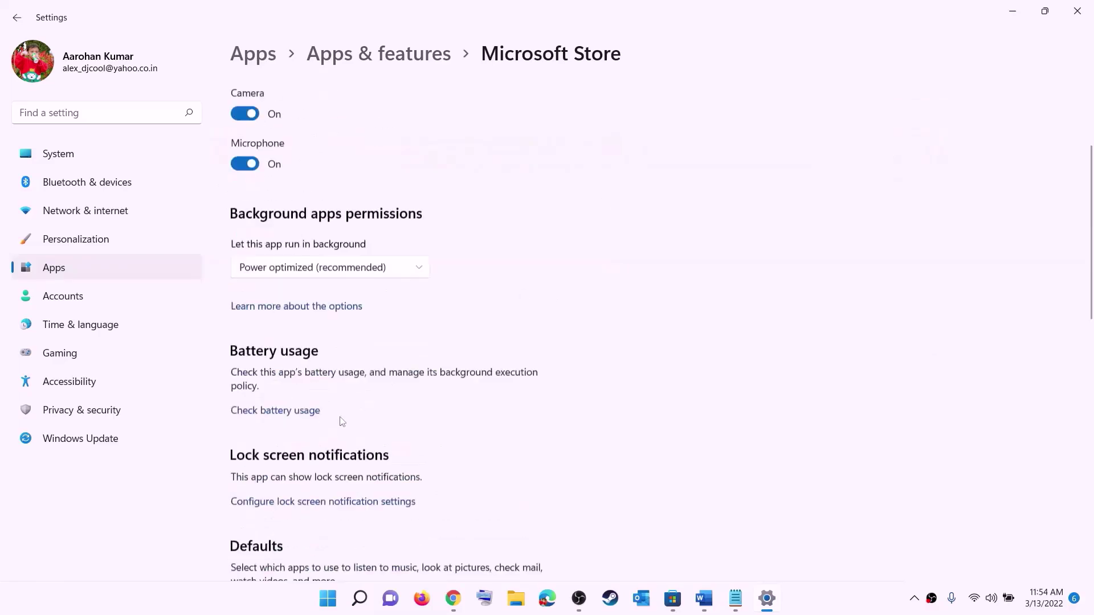
{"action": "left_click", "coordinate": [271, 411]}
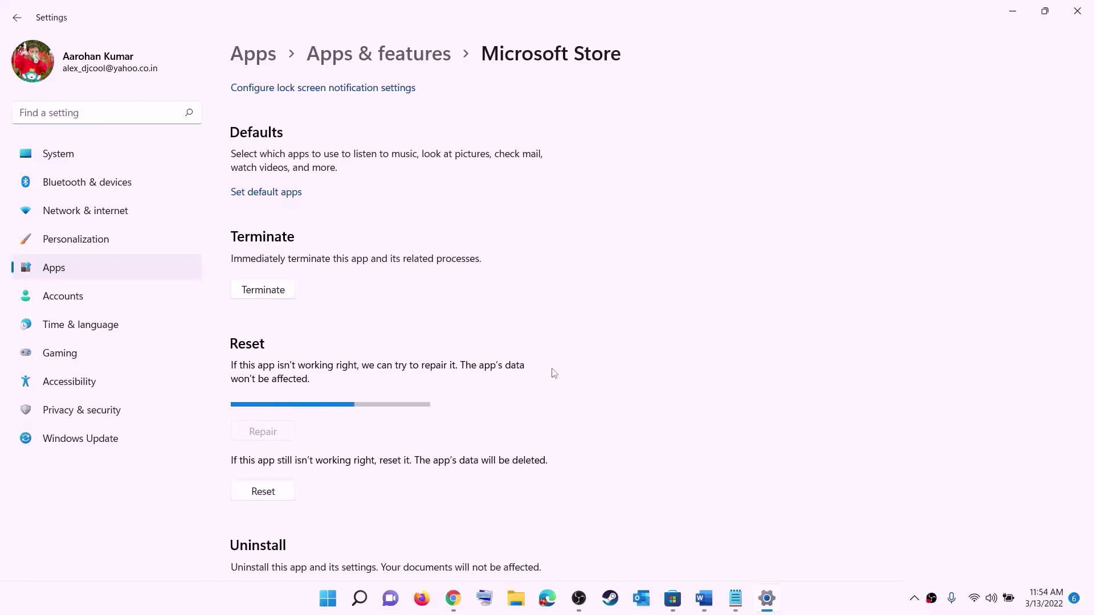
{"action": "left_click", "coordinate": [272, 494]}
{"action": "left_click", "coordinate": [323, 455]}
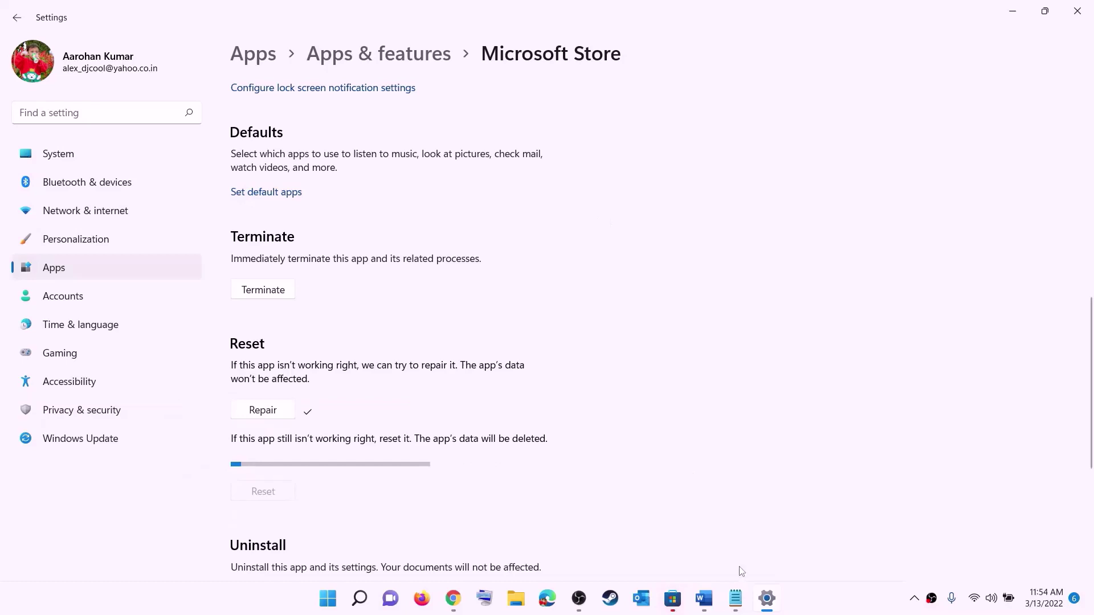
- Return to the Word notes and select the Step 6 'Update Xbox App/Store' text
{"action": "left_click", "coordinate": [705, 604]}
{"action": "scroll", "coordinate": [190, 299], "scroll_direction": "down", "scroll_amount": 2}
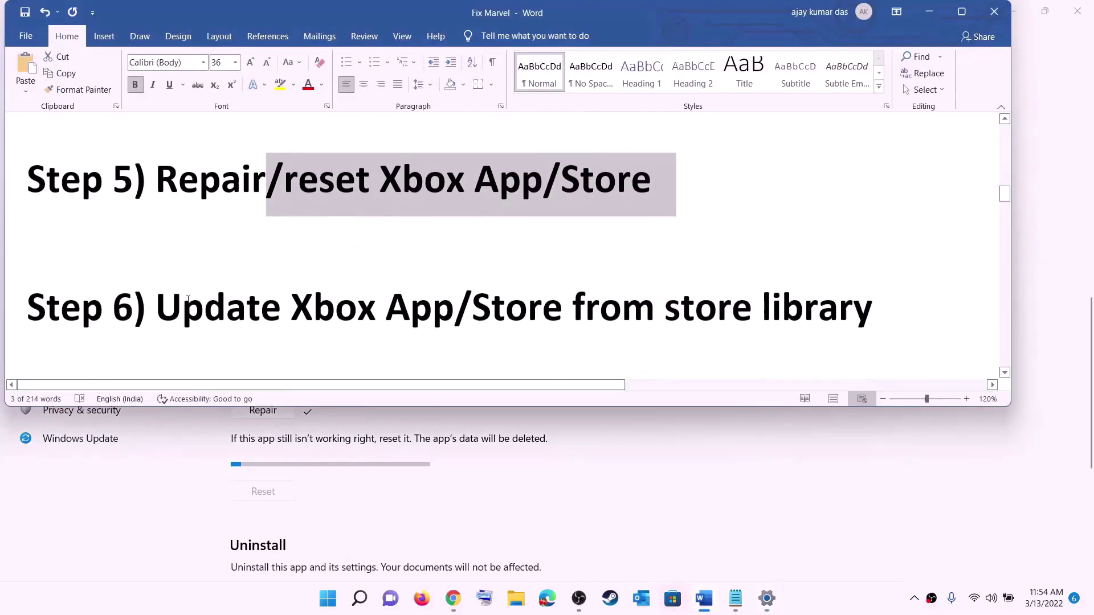
{"action": "left_click_drag", "start_coordinate": [190, 299], "coordinate": [870, 296]}
{"action": "left_click", "coordinate": [572, 300]}
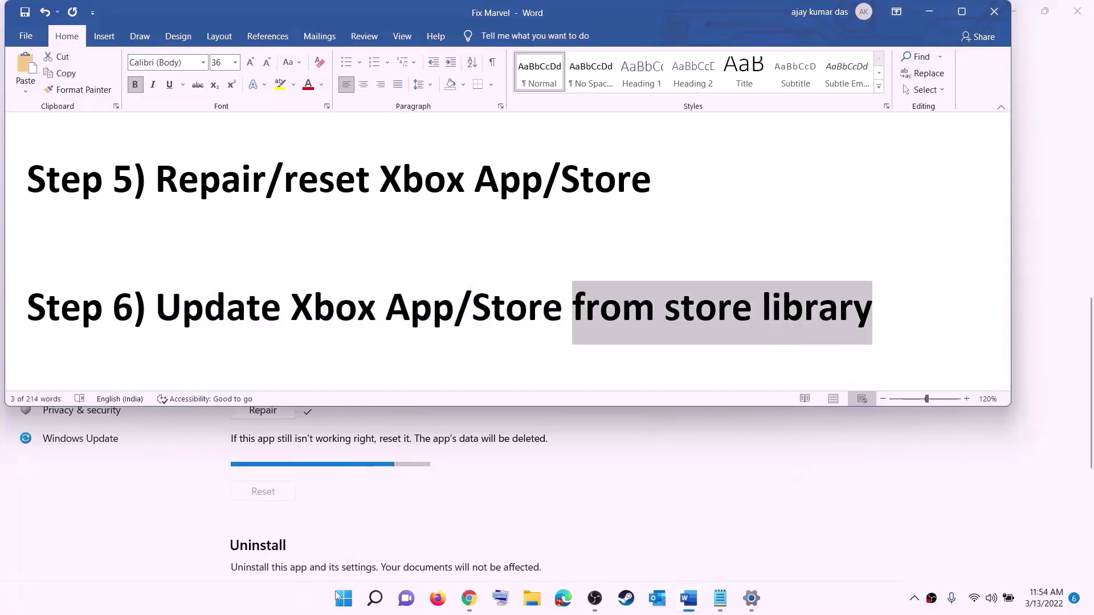
- Launch Microsoft Store from Start search and maximize its window
{"action": "left_click", "coordinate": [343, 598]}
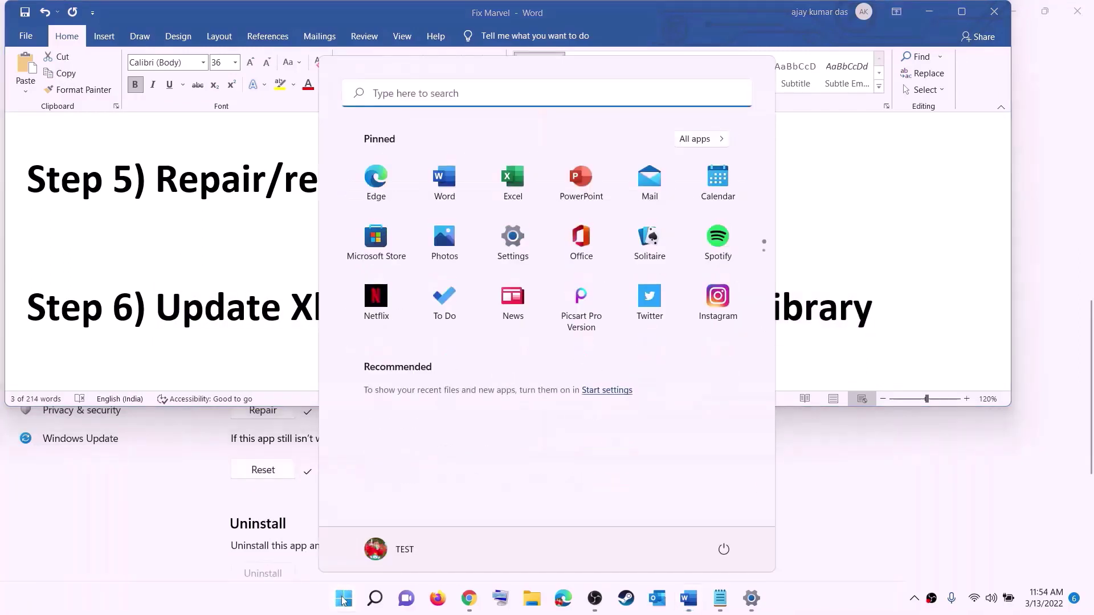
{"action": "type", "text": "store"}
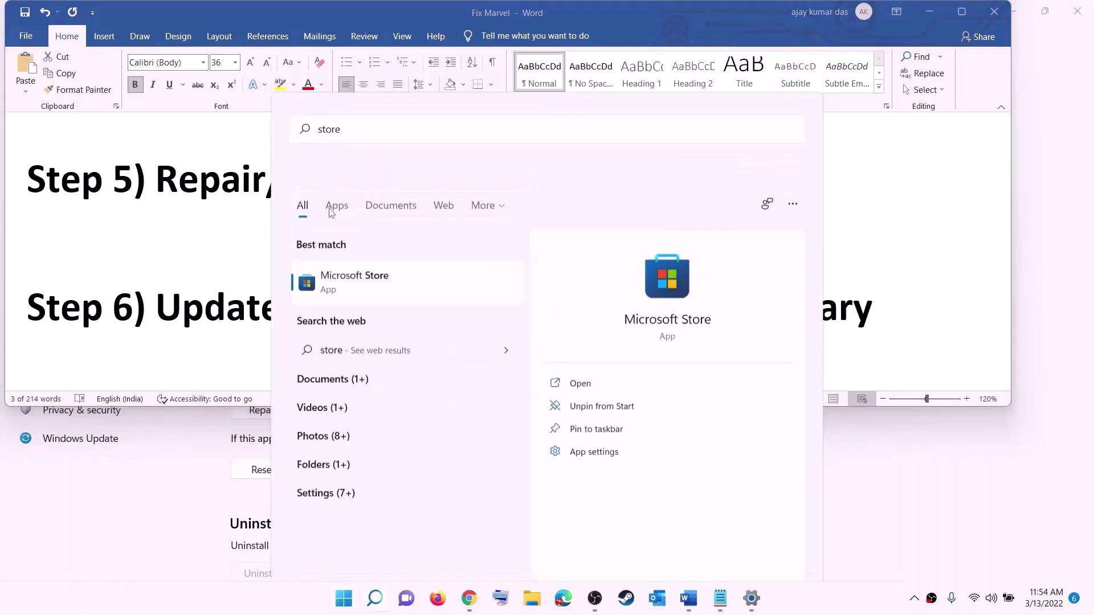
{"action": "key", "text": "Return"}
{"action": "left_click", "coordinate": [741, 10]}
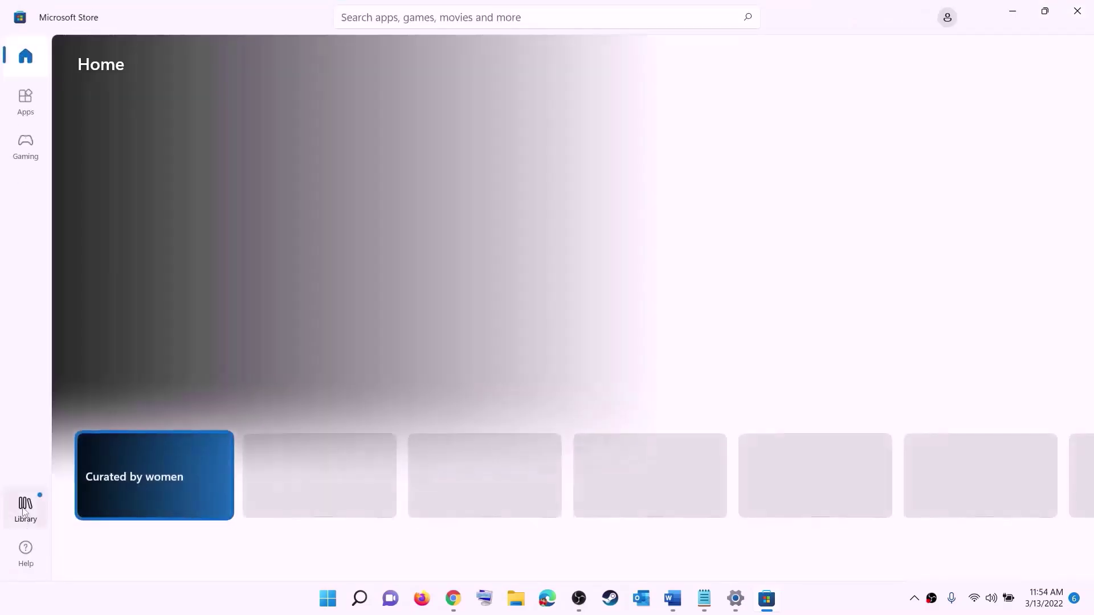
- Run Get updates in the Store Library, then minimize the Store to reach Step 7
{"action": "left_click", "coordinate": [26, 509]}
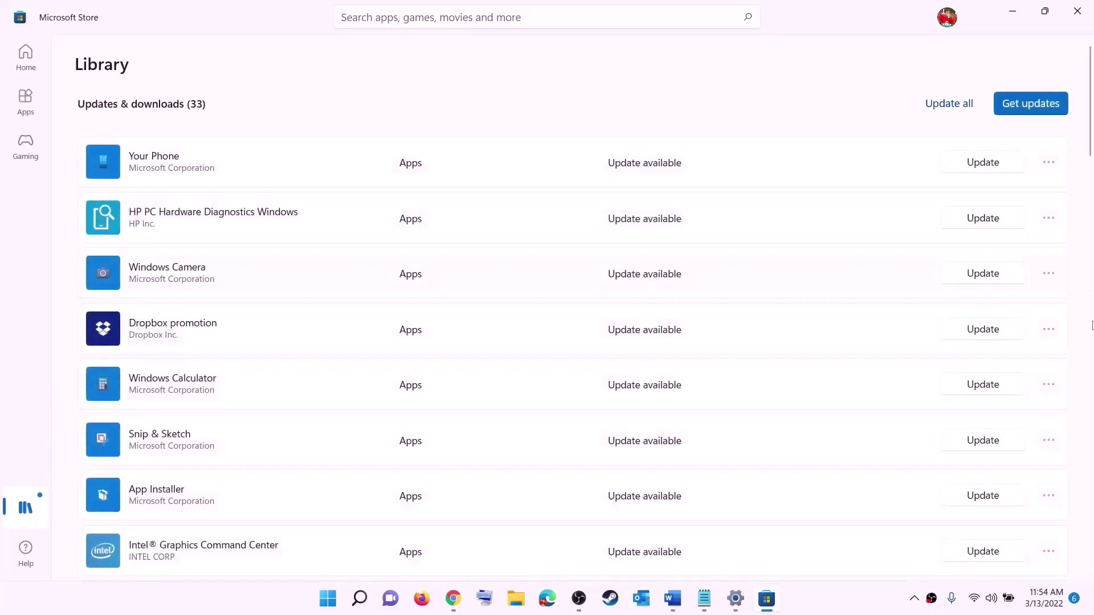
{"action": "left_click", "coordinate": [1019, 108]}
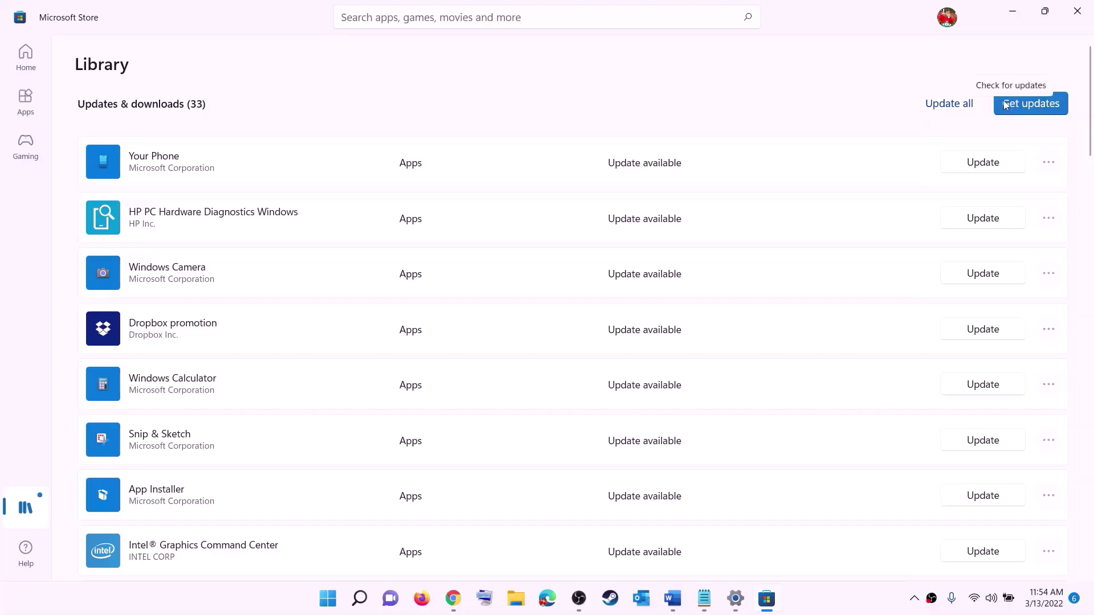
{"action": "left_click", "coordinate": [1013, 110]}
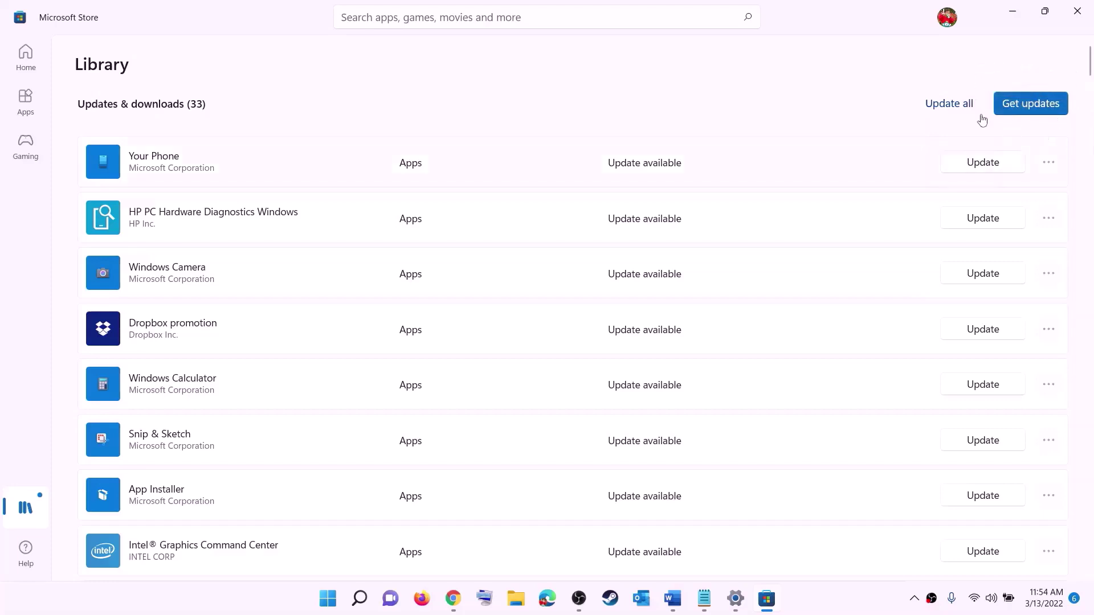
{"action": "left_click", "coordinate": [1016, 15]}
{"action": "scroll", "coordinate": [228, 324], "scroll_direction": "down", "scroll_amount": 2}
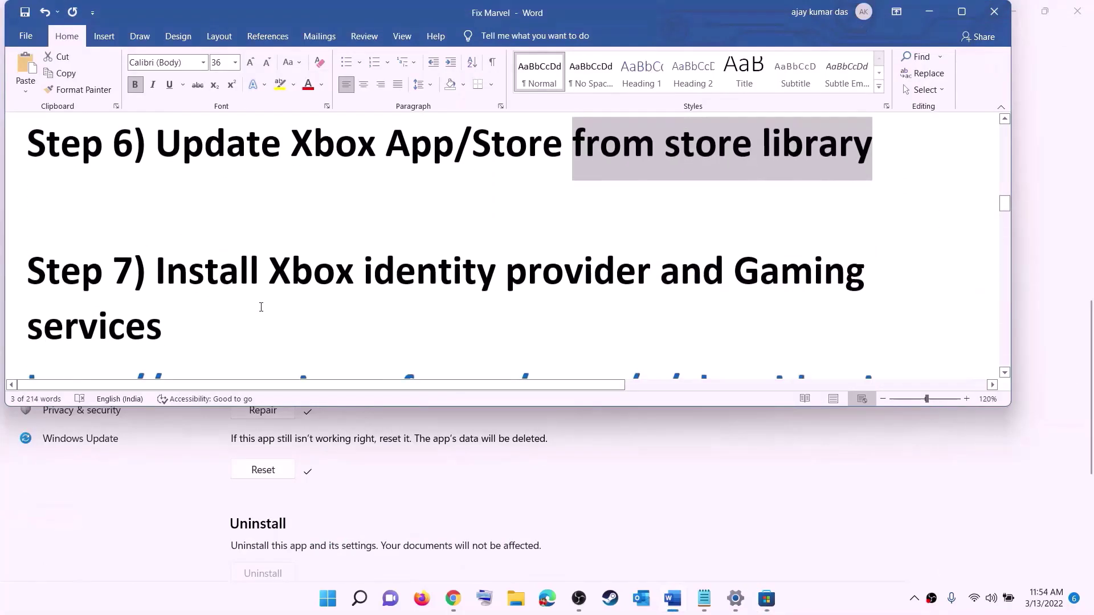
- Copy the Xbox Identity Provider link from the Word notes
{"action": "left_click_drag", "start_coordinate": [275, 271], "coordinate": [22, 176]}
{"action": "scroll", "coordinate": [194, 313], "scroll_direction": "down", "scroll_amount": 4}
{"action": "right_click", "coordinate": [188, 228]}
{"action": "left_click", "coordinate": [222, 252]}
- Get Xbox Identity Provider from its web page and open it in Microsoft Store
{"action": "left_click", "coordinate": [453, 599]}
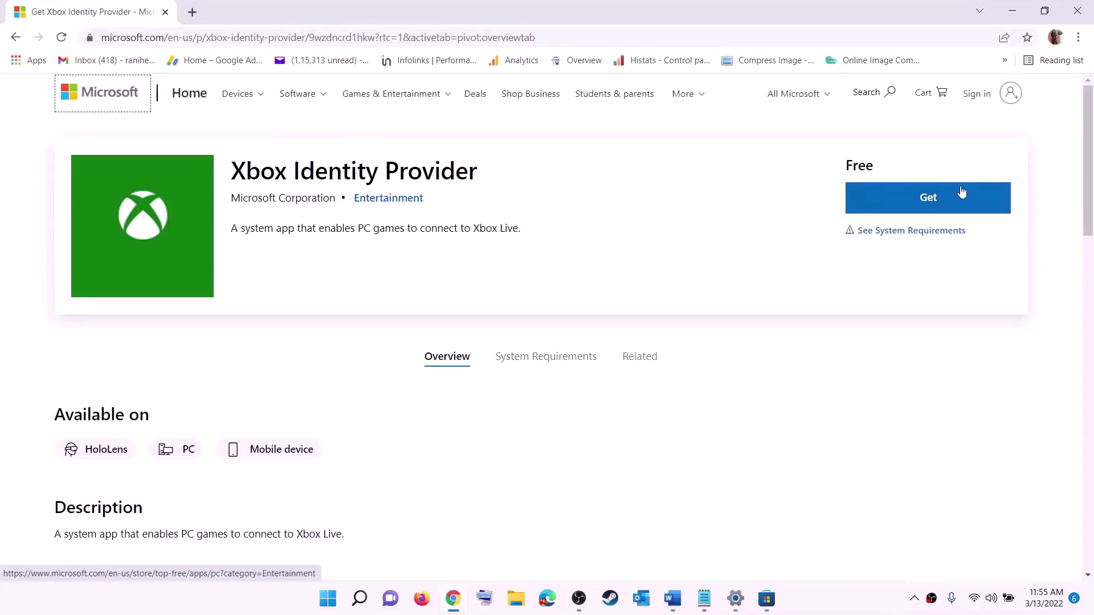
{"action": "left_click", "coordinate": [898, 192]}
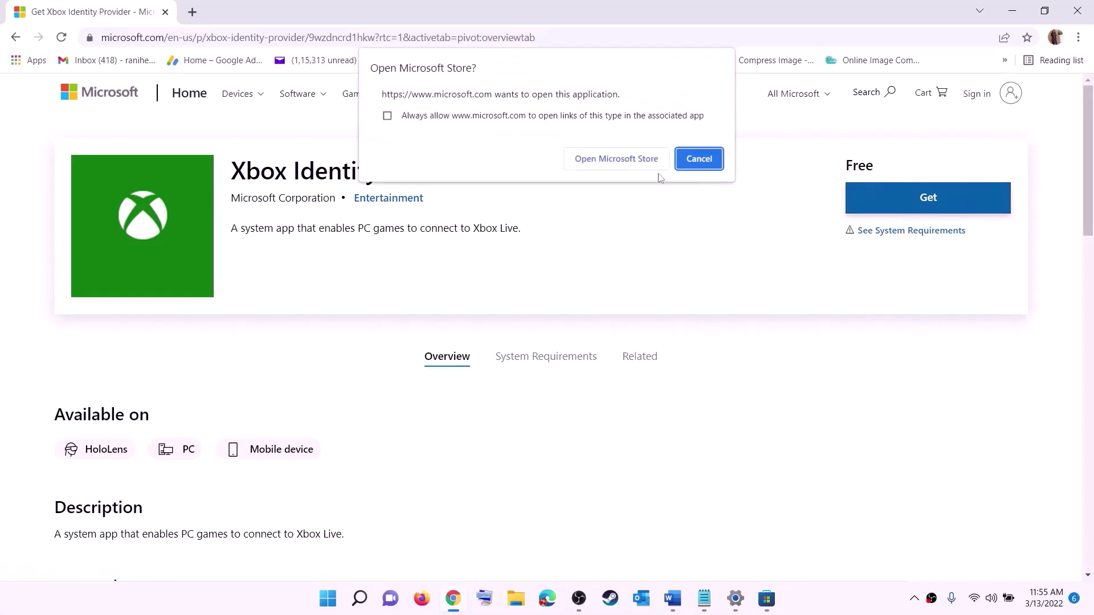
{"action": "left_click", "coordinate": [608, 164]}
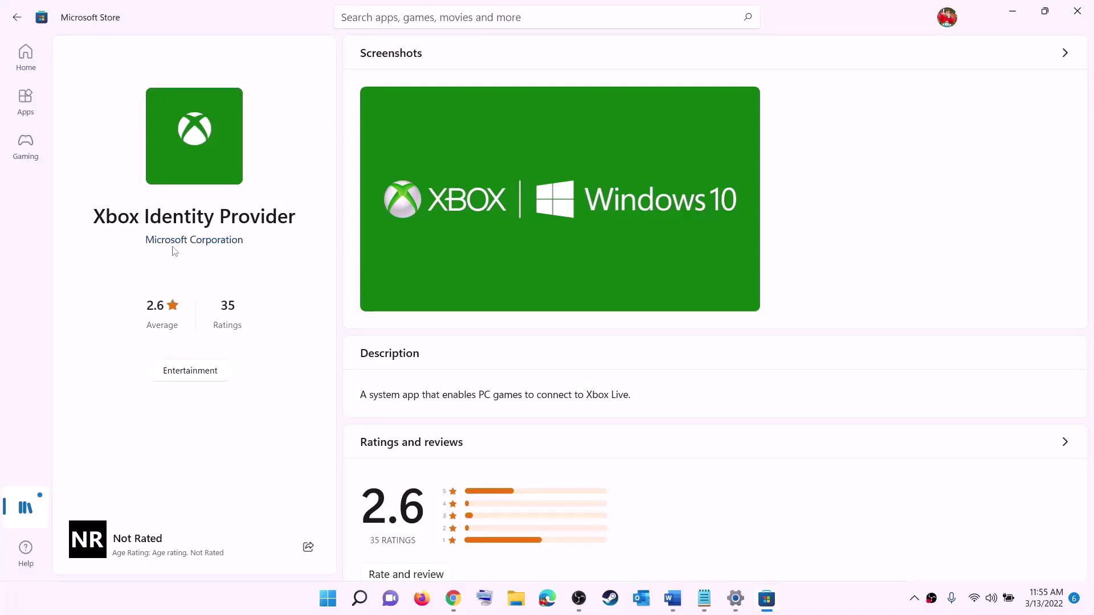
{"action": "left_click_drag", "start_coordinate": [103, 221], "coordinate": [261, 266]}
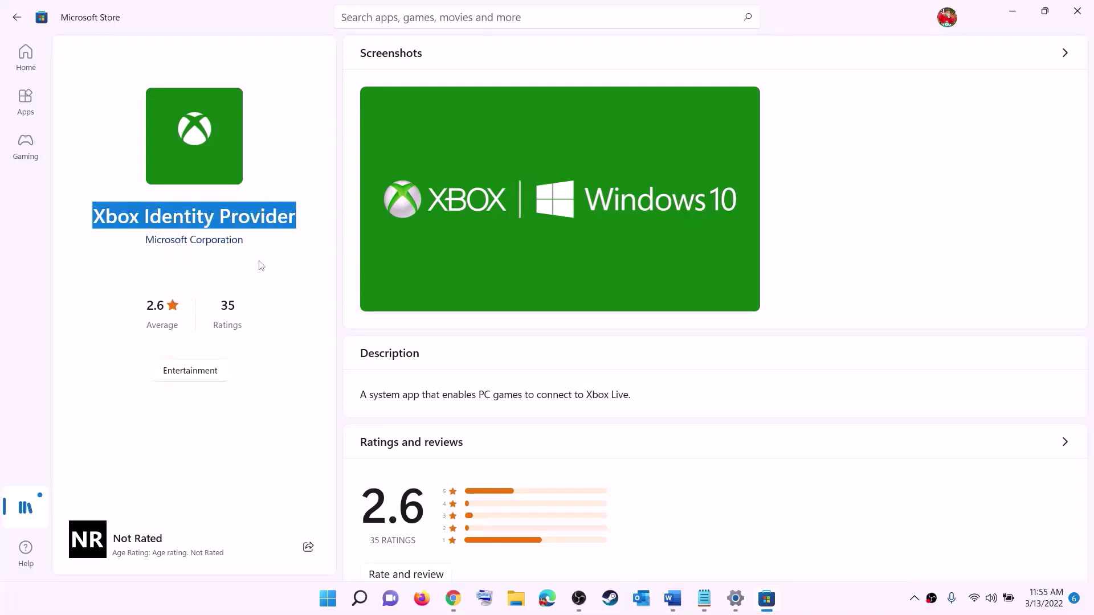
{"action": "left_click", "coordinate": [197, 276]}
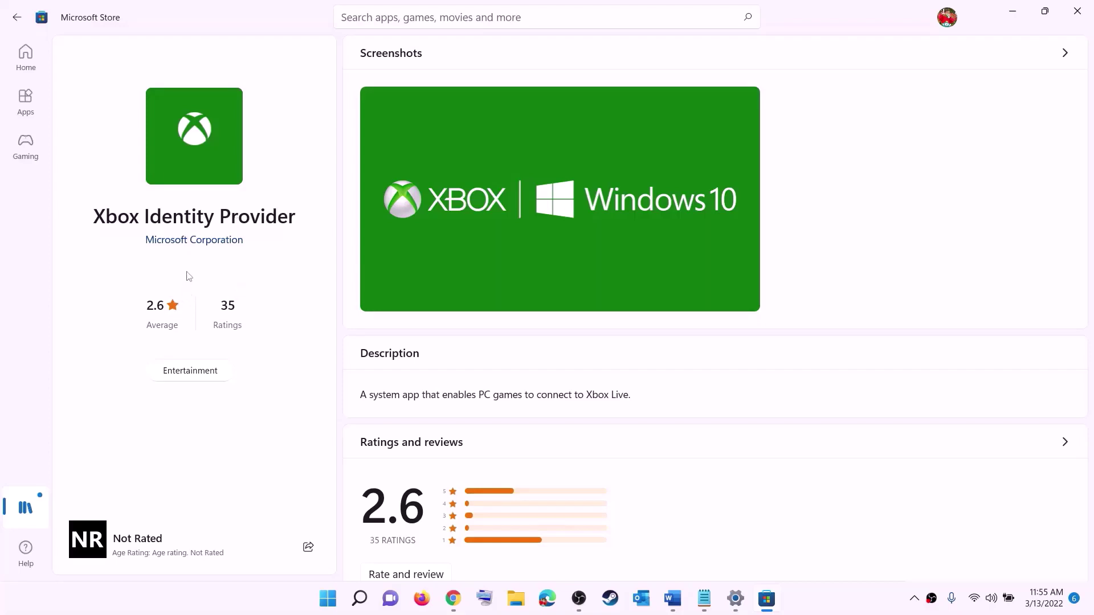
- Return to the Word notes at 'Uninstall remains of gaming service'
{"action": "key", "text": "alt+Tab"}
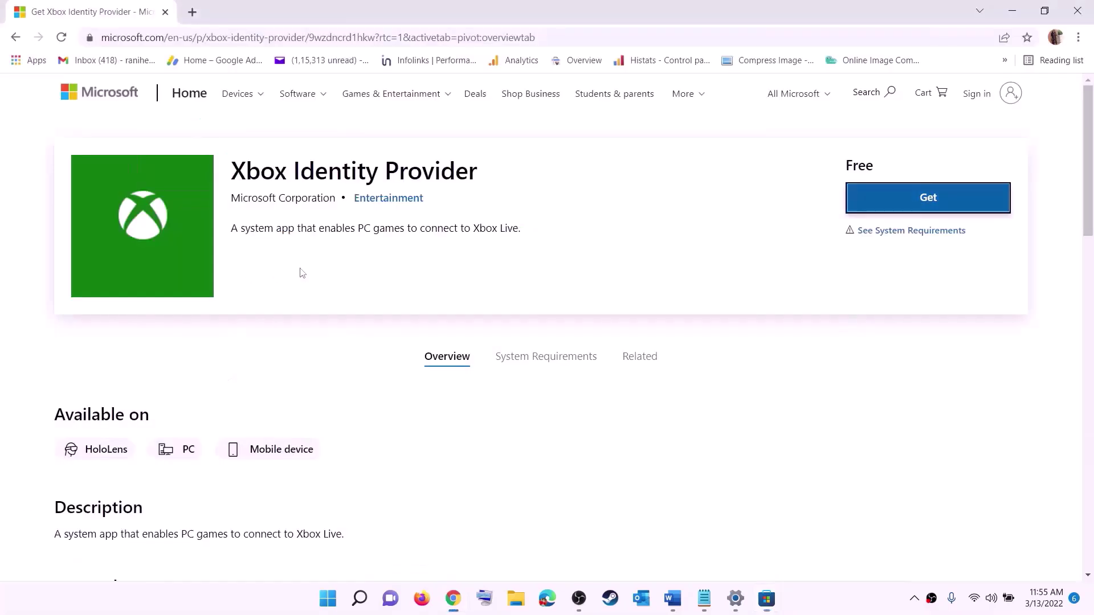
{"action": "left_click", "coordinate": [671, 599]}
{"action": "scroll", "coordinate": [315, 273], "scroll_direction": "down", "scroll_amount": 5}
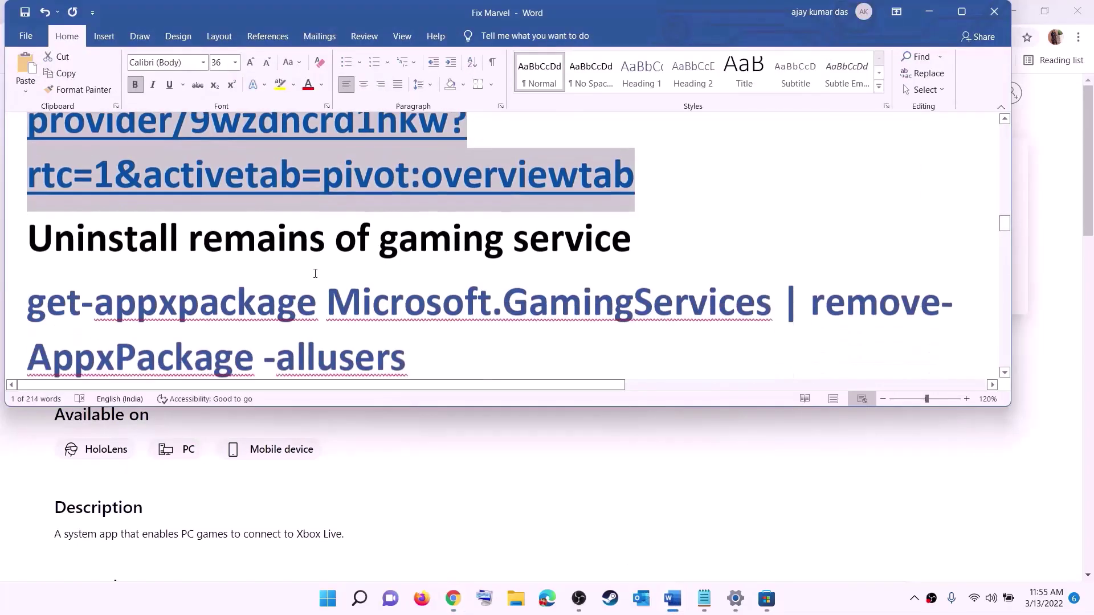
- Copy the Microsoft.GamingServices removal command from the Word notes
{"action": "left_click_drag", "start_coordinate": [407, 275], "coordinate": [24, 216]}
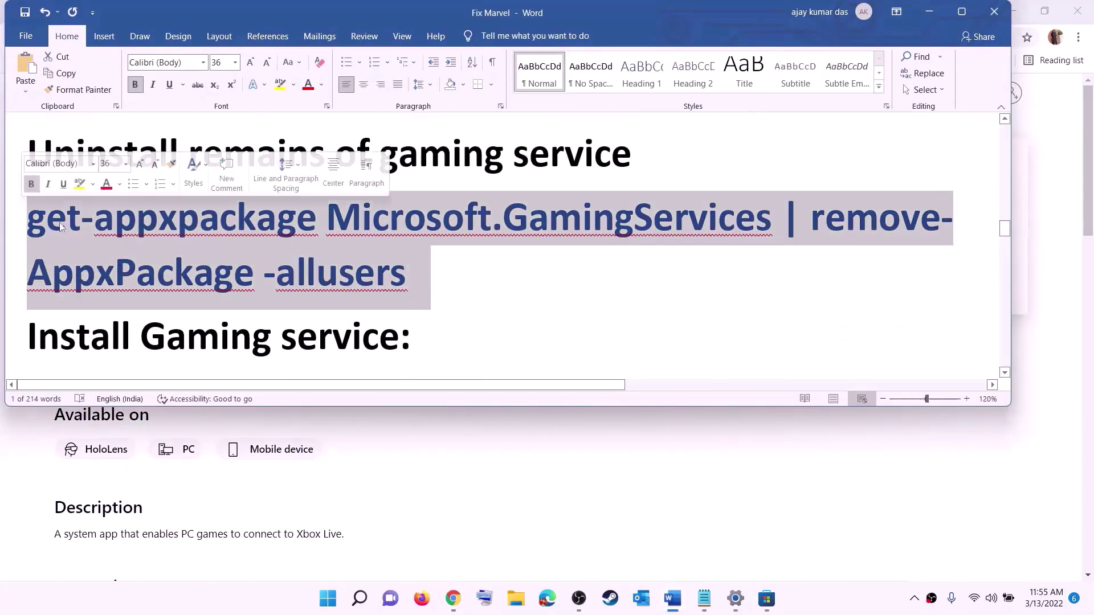
{"action": "right_click", "coordinate": [119, 240]}
{"action": "left_click", "coordinate": [151, 266]}
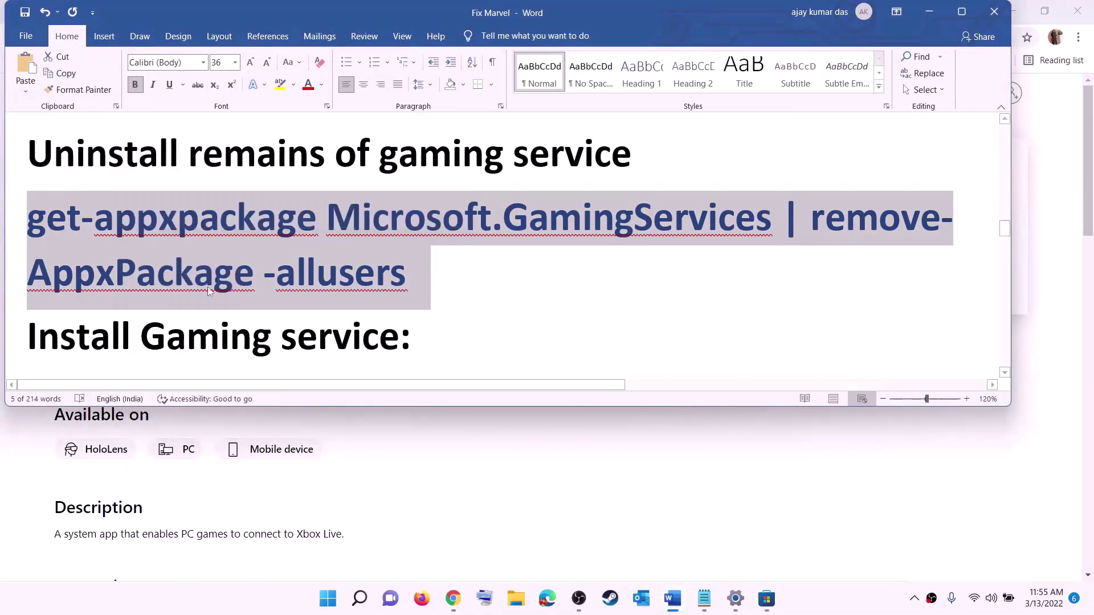
- Launch Windows PowerShell as administrator from Start search
{"action": "left_click", "coordinate": [328, 598]}
{"action": "type", "text": "power"}
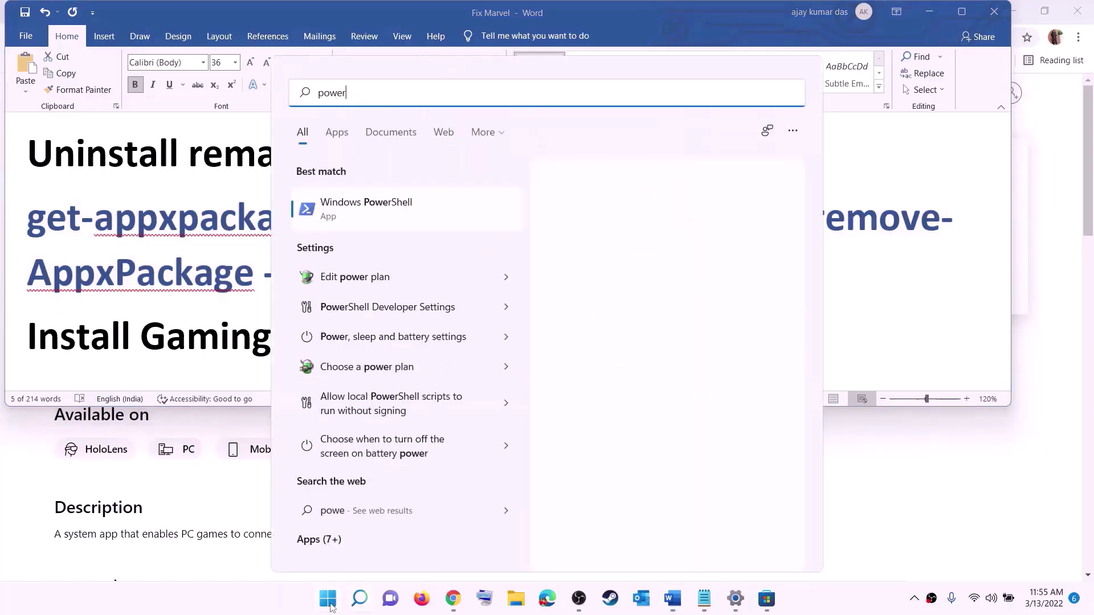
{"action": "type", "text": "shell"}
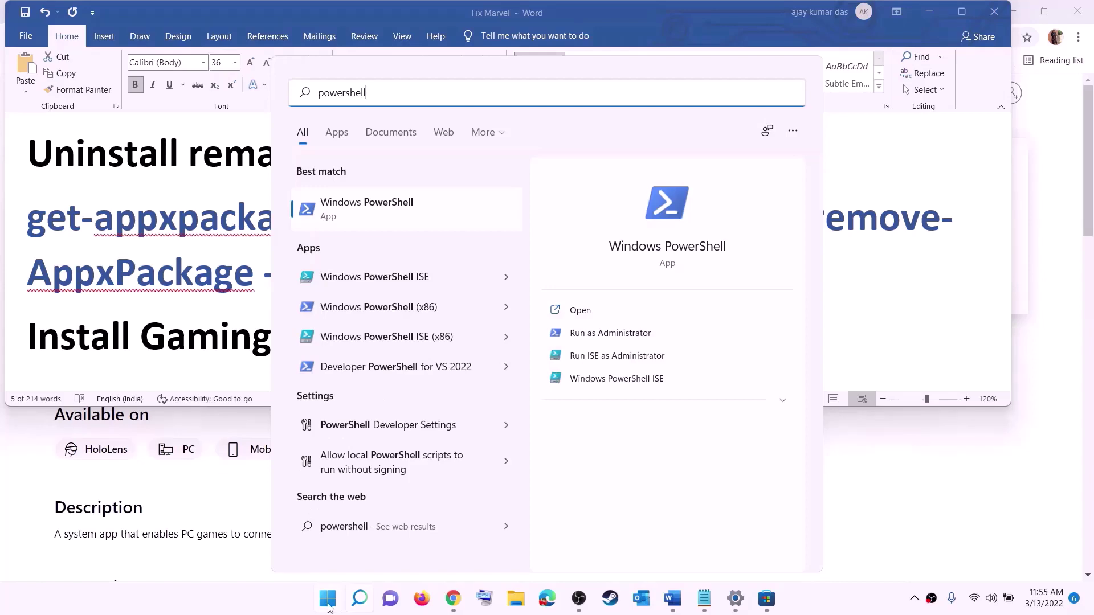
{"action": "right_click", "coordinate": [375, 222]}
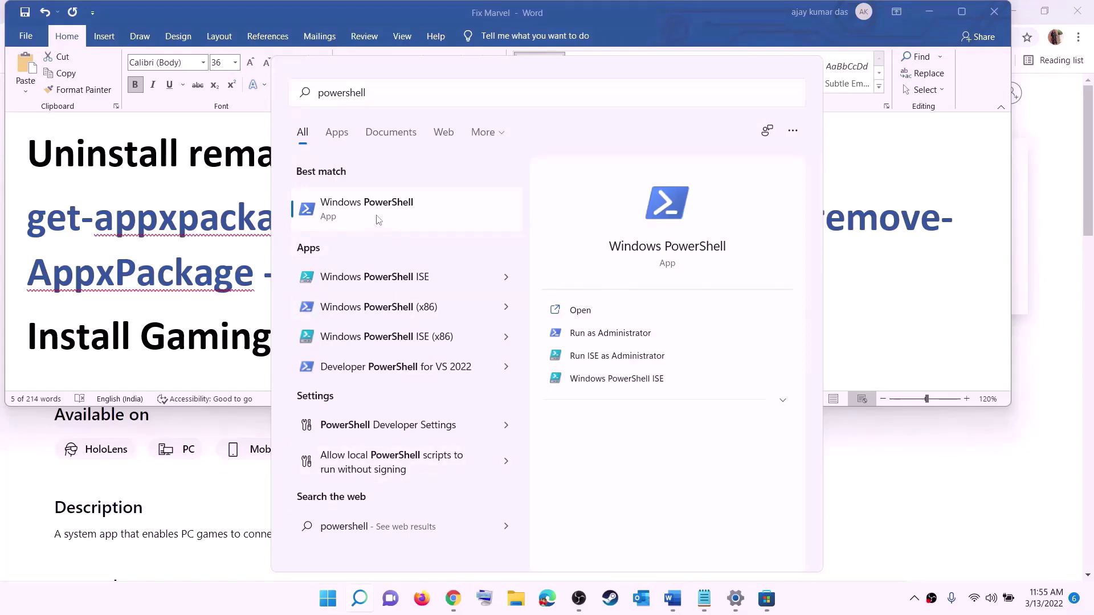
{"action": "left_click", "coordinate": [459, 239]}
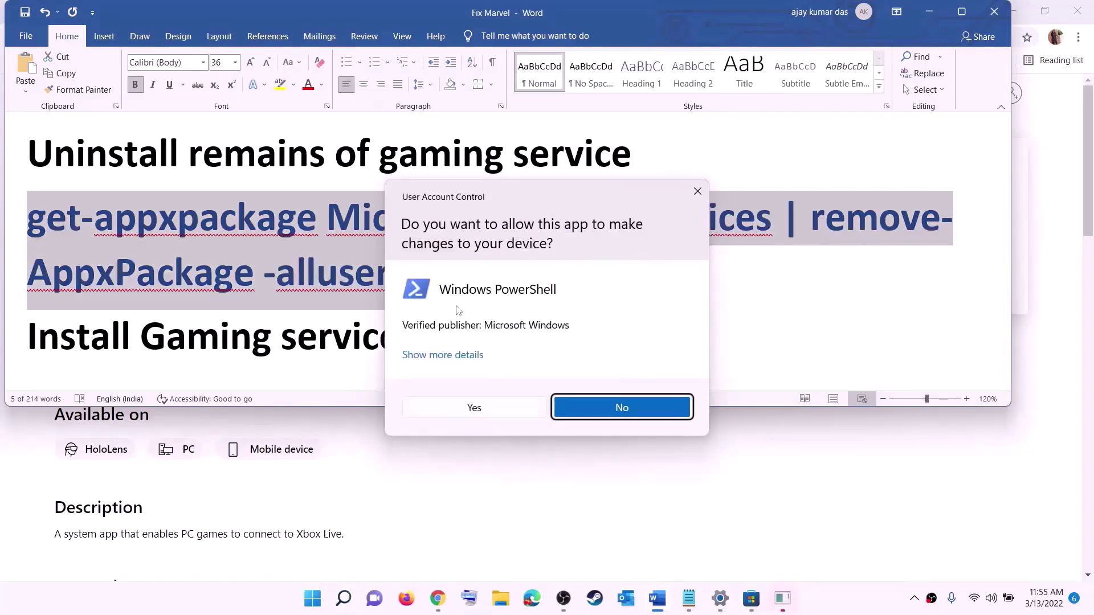
{"action": "left_click", "coordinate": [475, 408]}
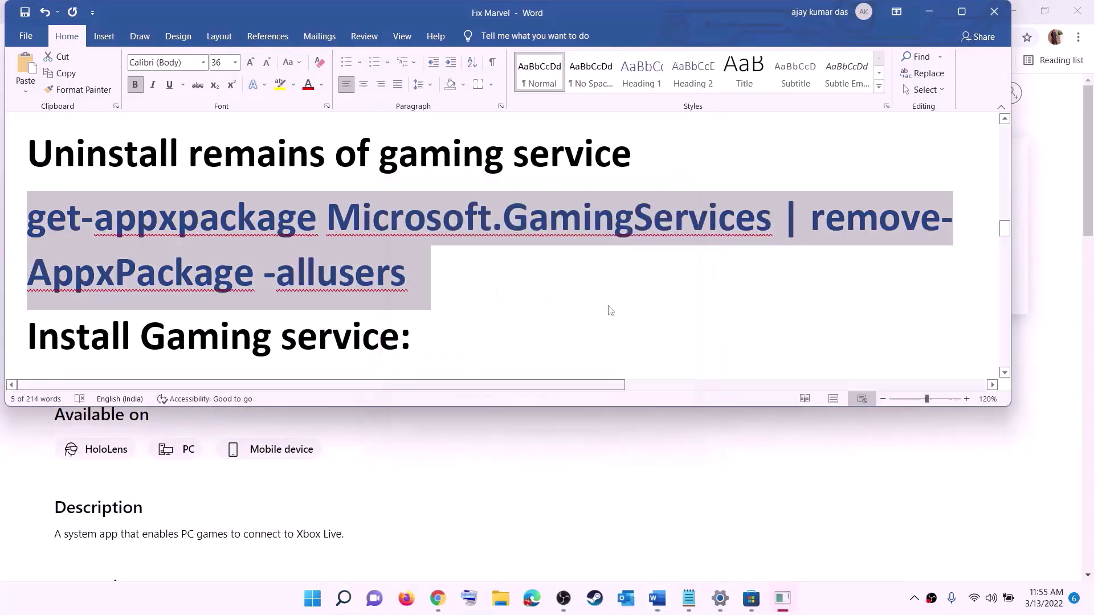
- Paste and run the removal command, then return to Word's Install Gaming service step
{"action": "left_click_drag", "start_coordinate": [397, 52], "coordinate": [508, 124]}
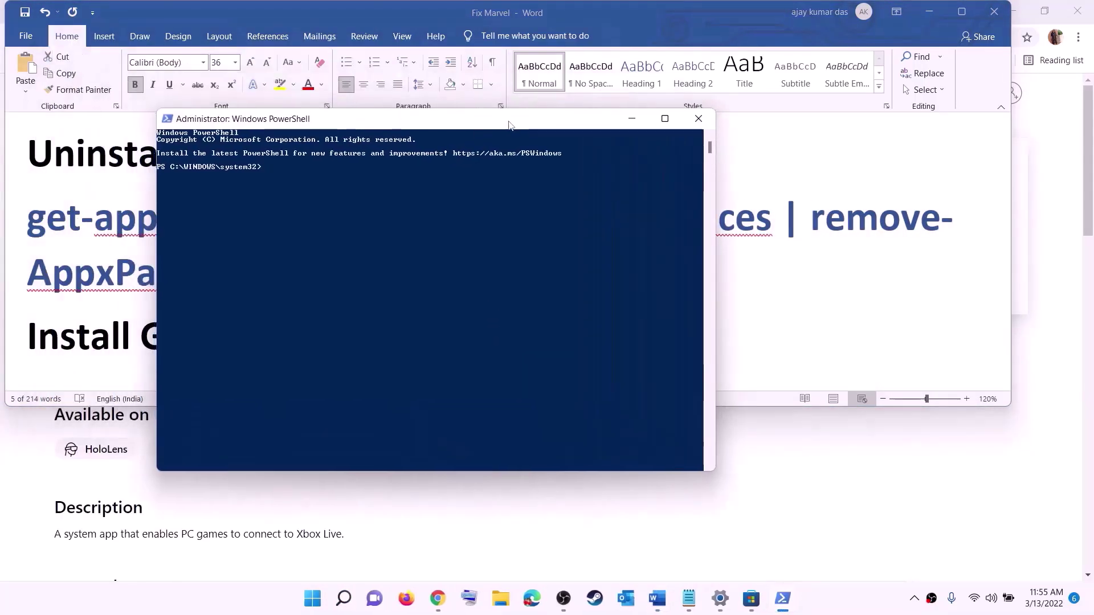
{"action": "key", "text": "ctrl+v"}
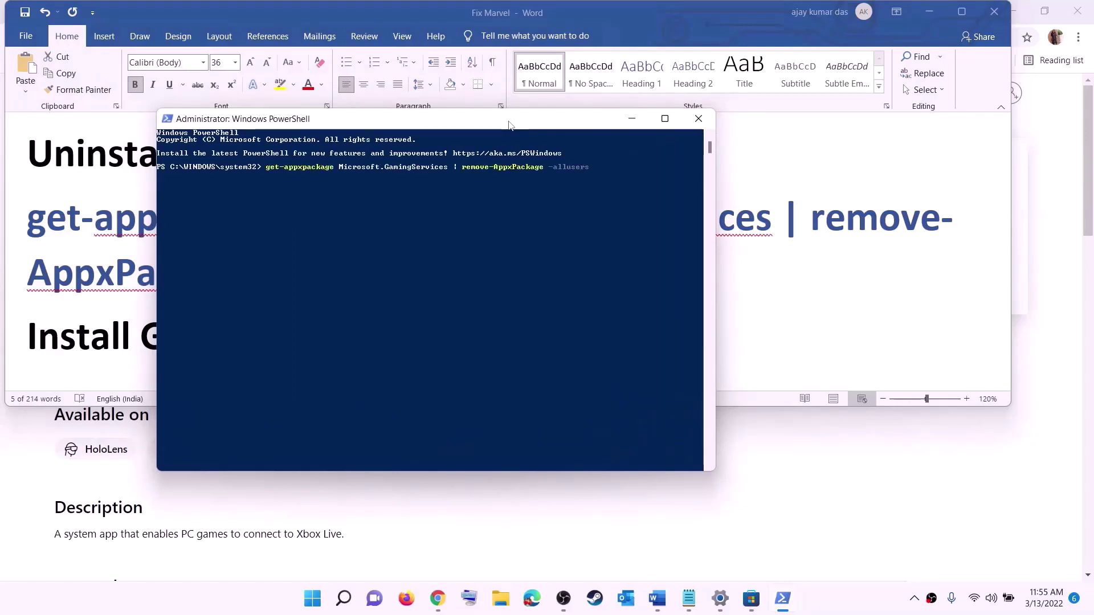
{"action": "key", "text": "Return"}
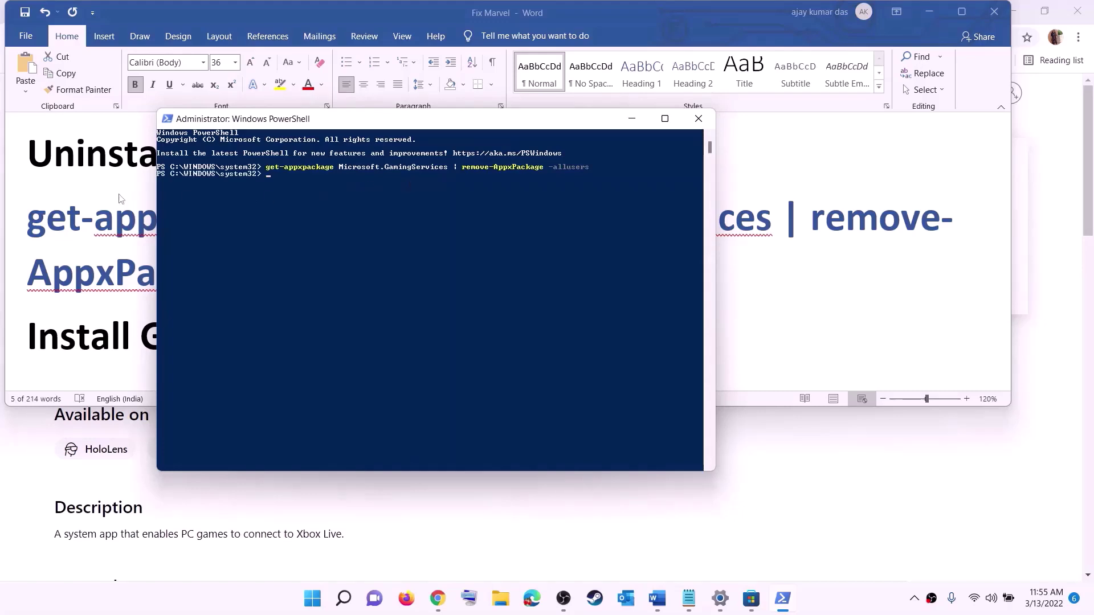
{"action": "key", "text": "alt+Tab"}
{"action": "scroll", "coordinate": [570, 299], "scroll_direction": "down", "scroll_amount": 3}
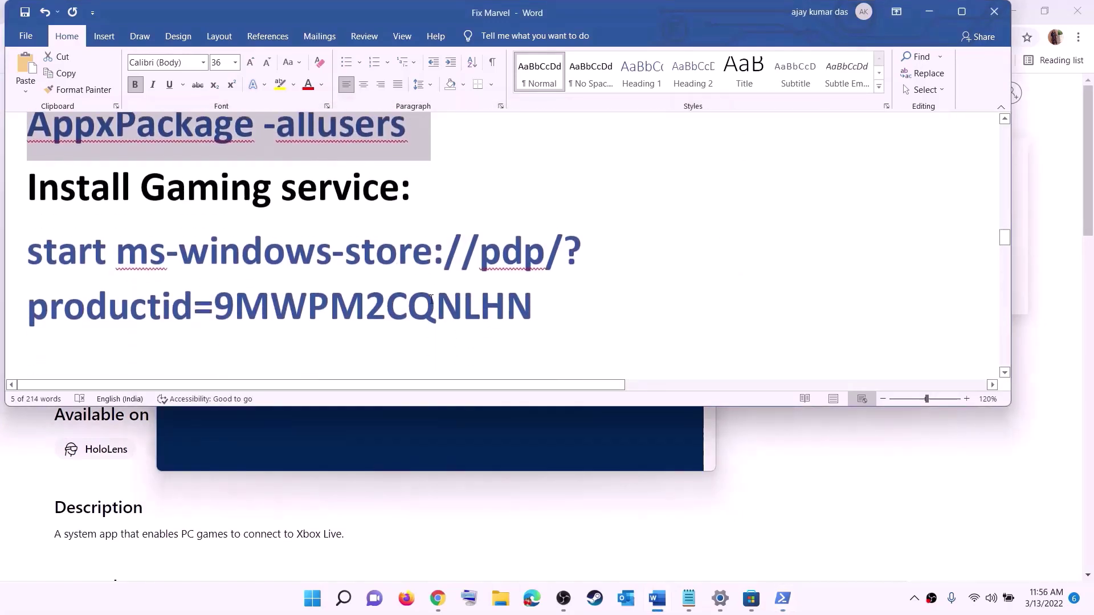
- Copy the ms-windows-store command from the notes and run it in PowerShell to open Gaming Services
{"action": "left_click_drag", "start_coordinate": [569, 300], "coordinate": [8, 266]}
{"action": "right_click", "coordinate": [117, 259]}
{"action": "left_click", "coordinate": [151, 283]}
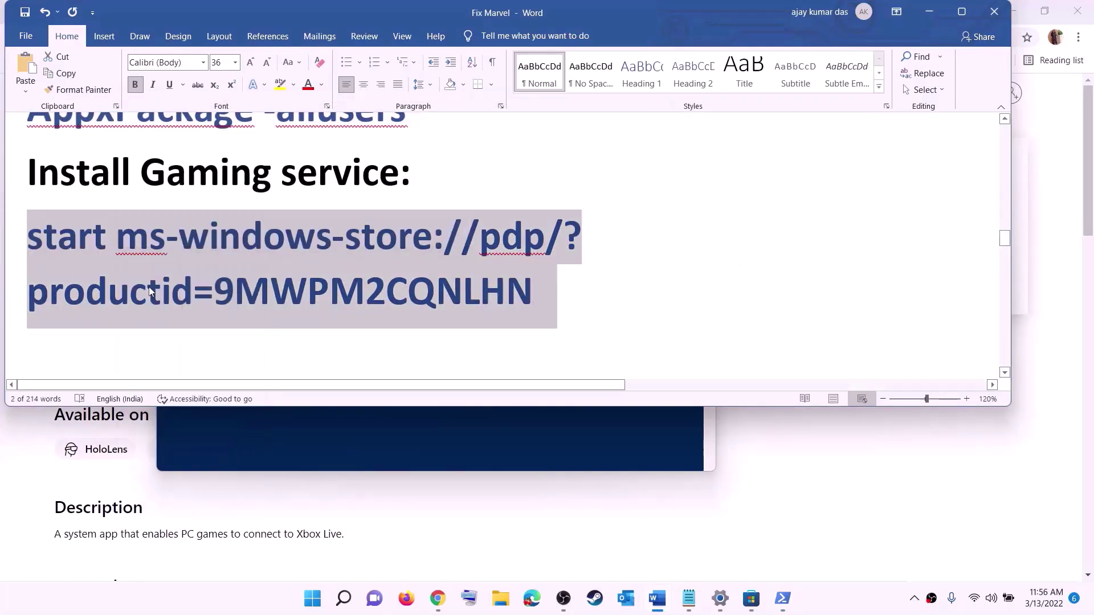
{"action": "key", "text": "alt+Tab"}
{"action": "right_click", "coordinate": [326, 243]}
{"action": "key", "text": "Return"}
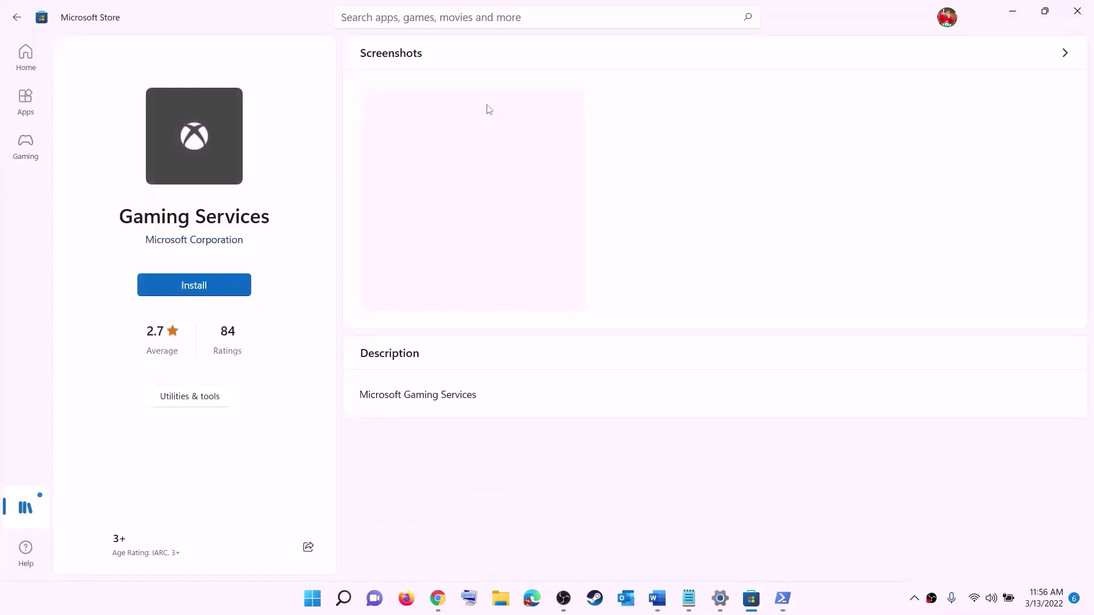
- Install Gaming Services, approve the prompt, and return to Step 8's Xbox services list in Word
{"action": "left_click", "coordinate": [180, 291]}
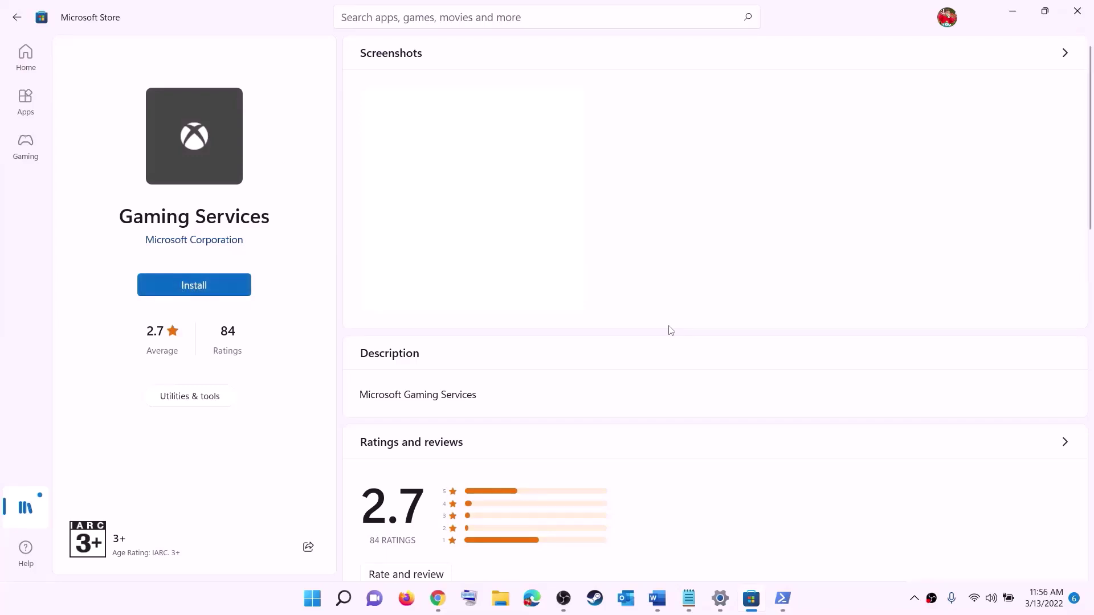
{"action": "left_click", "coordinate": [491, 411]}
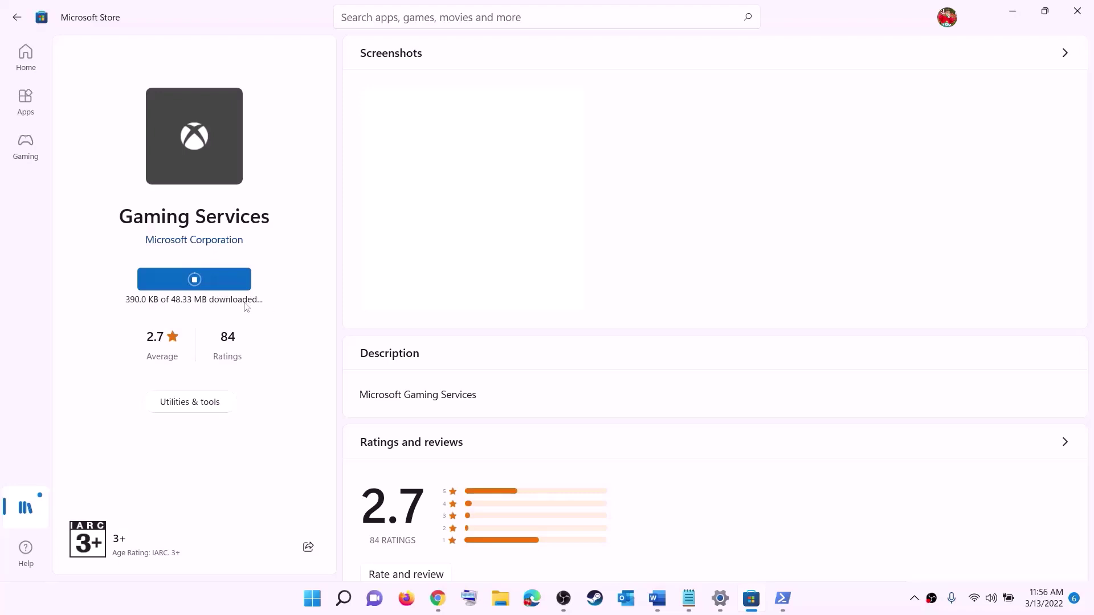
{"action": "left_click", "coordinate": [657, 598]}
{"action": "scroll", "coordinate": [360, 294], "scroll_direction": "down", "scroll_amount": 6}
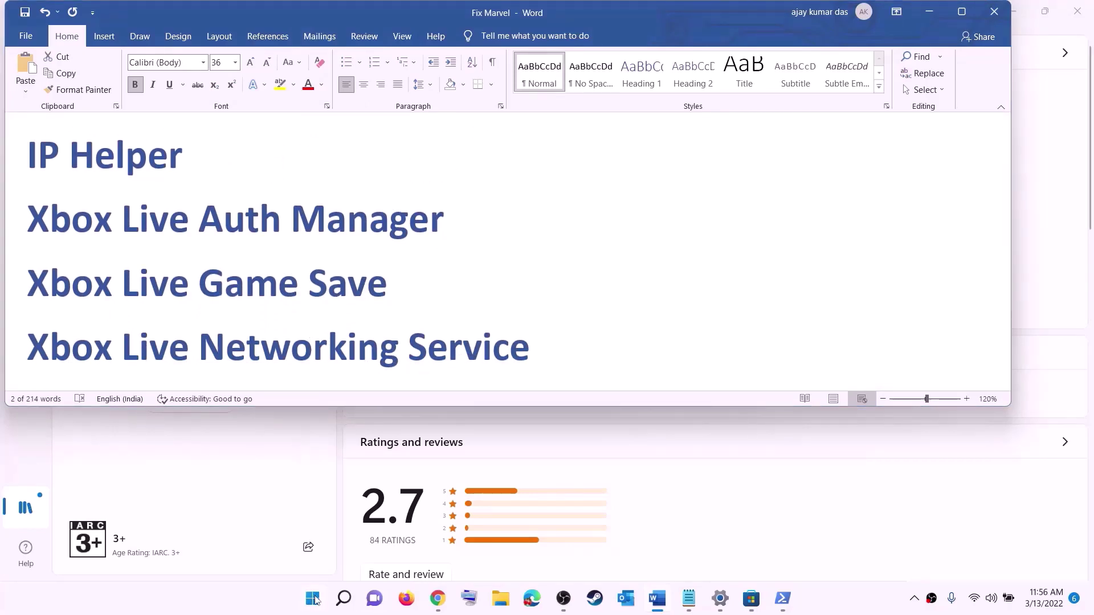
- Open the Services app and keep IP Helper's startup type on Automatic
{"action": "left_click", "coordinate": [314, 599]}
{"action": "type", "text": "serv"}
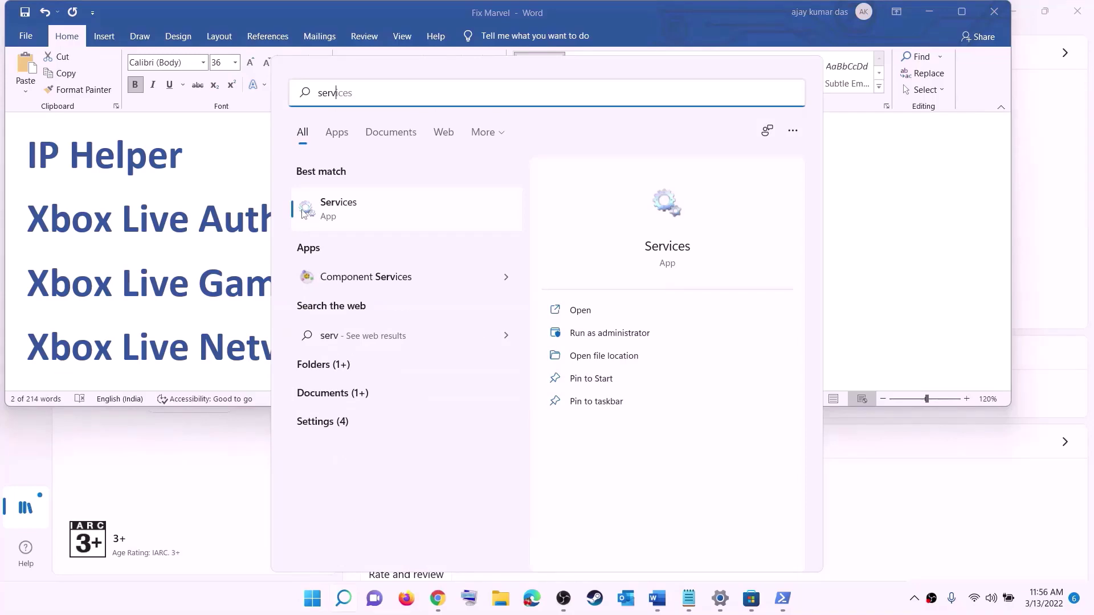
{"action": "type", "text": "ic"}
{"action": "left_click", "coordinate": [303, 213]}
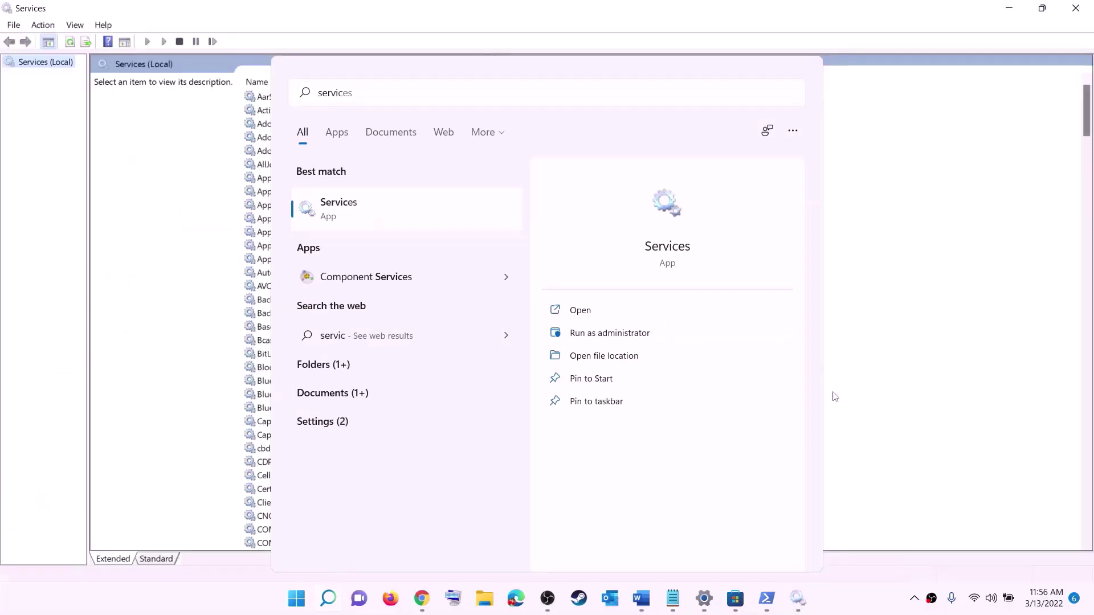
{"action": "left_click", "coordinate": [357, 340]}
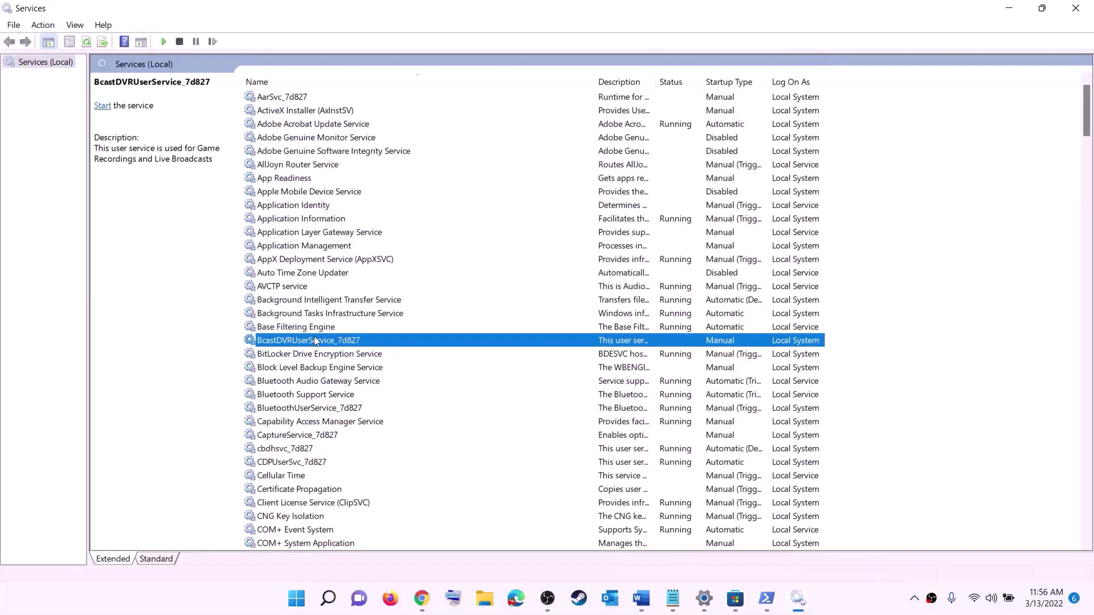
{"action": "key", "text": "i"}
{"action": "left_click", "coordinate": [285, 329]}
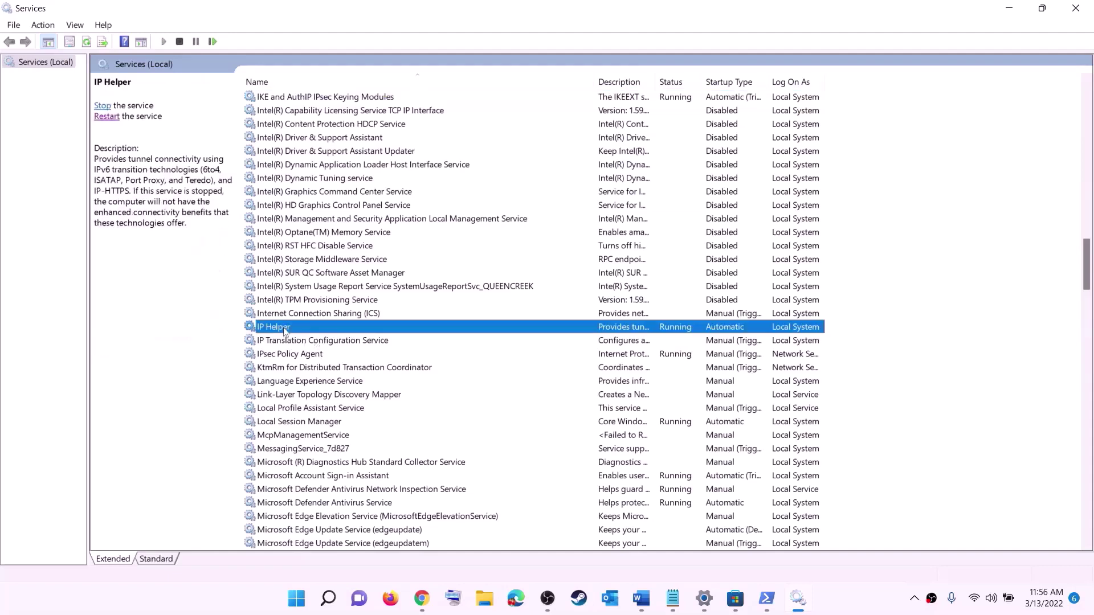
{"action": "double_click", "coordinate": [328, 332]}
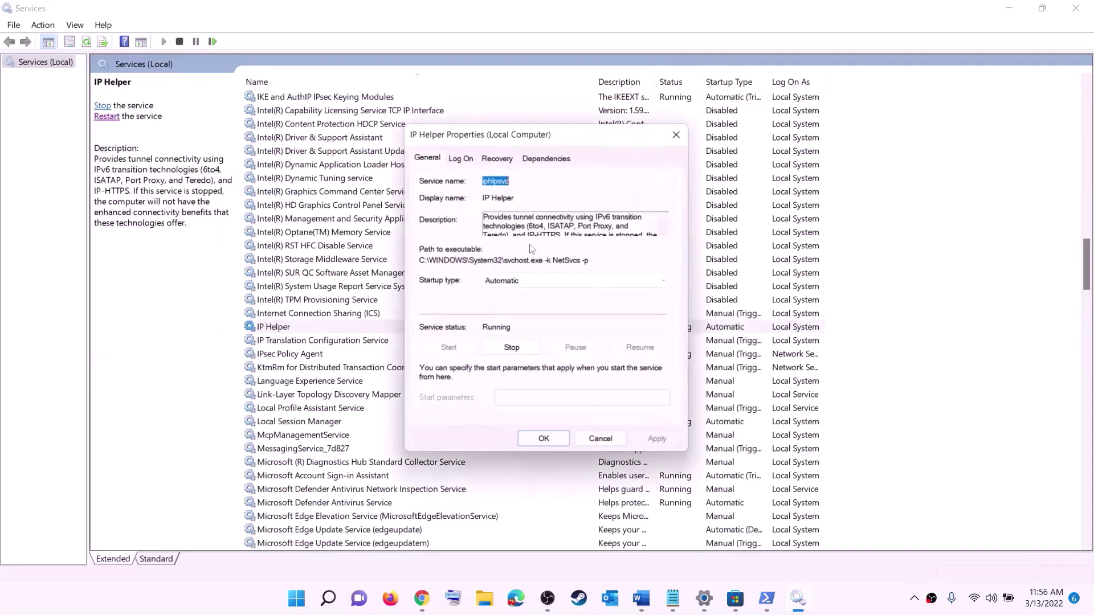
{"action": "left_click", "coordinate": [490, 282]}
{"action": "left_click", "coordinate": [607, 303]}
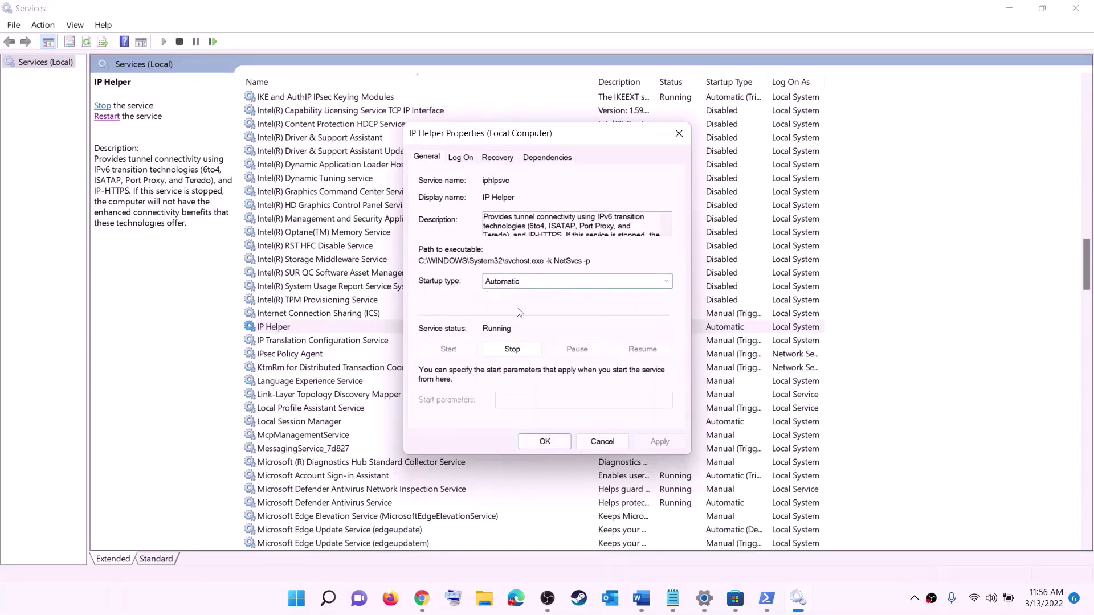
{"action": "left_click", "coordinate": [649, 444]}
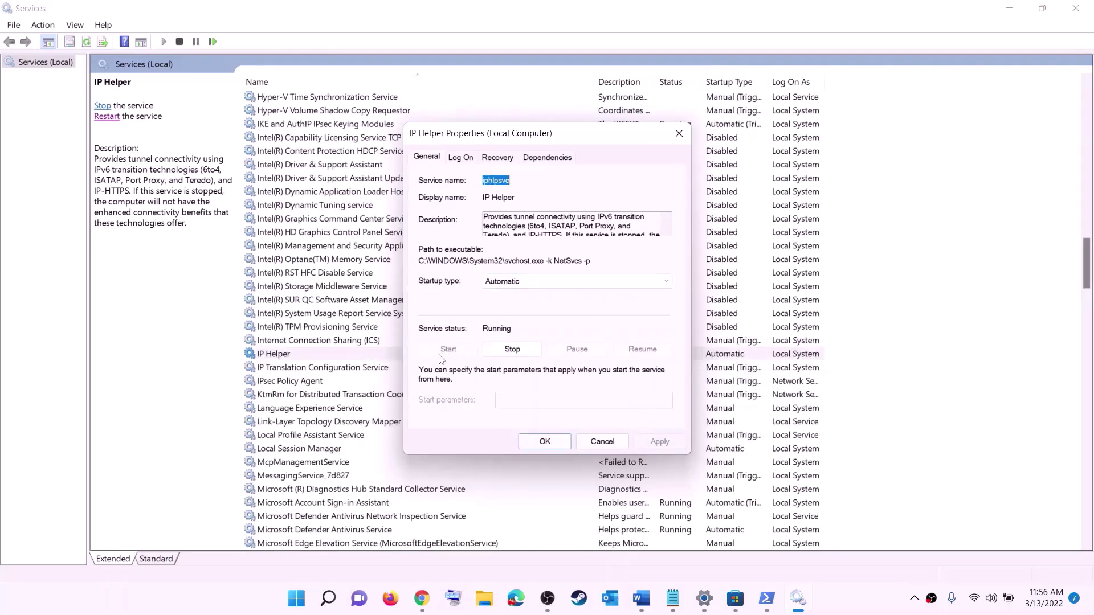
{"action": "left_click", "coordinate": [545, 442]}
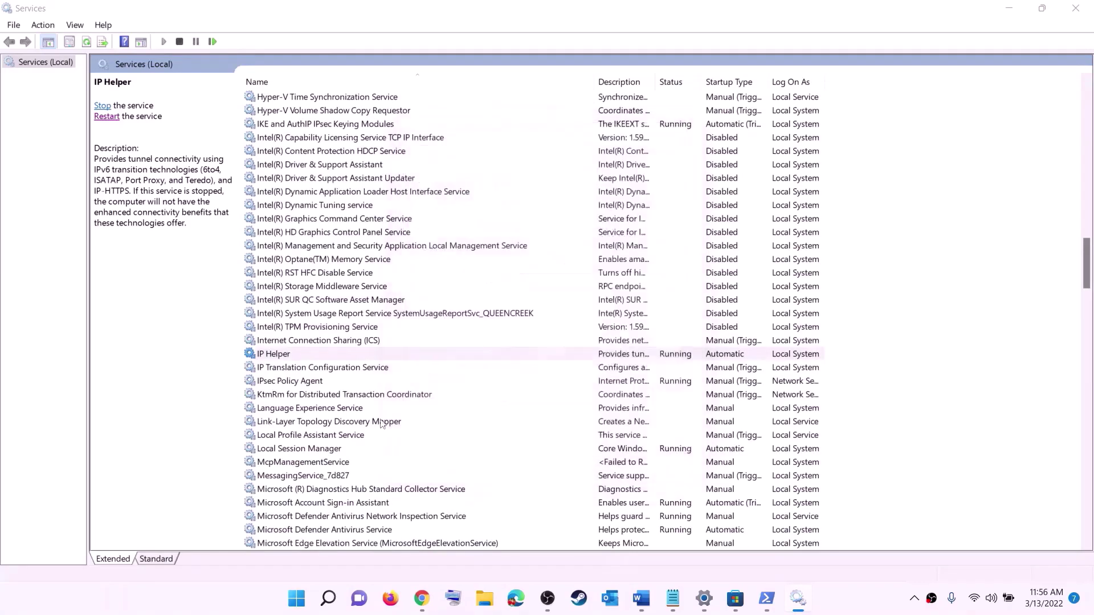
- Keep Xbox Accessory Management Service and Xbox Live Auth Manager set to Automatic startup
{"action": "left_click", "coordinate": [338, 410]}
{"action": "key", "text": "x"}
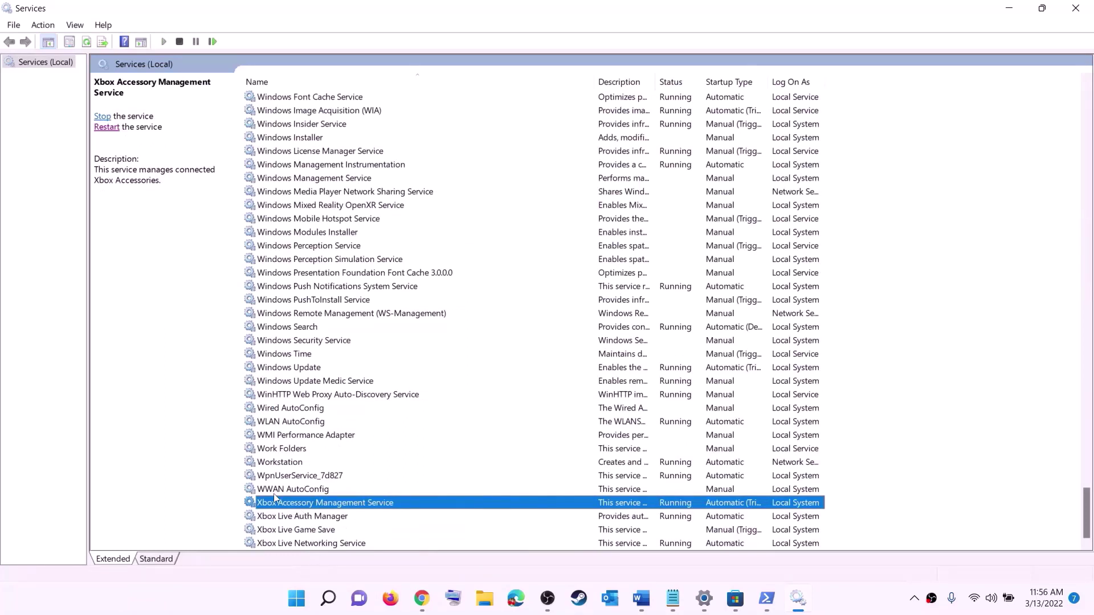
{"action": "double_click", "coordinate": [301, 504]}
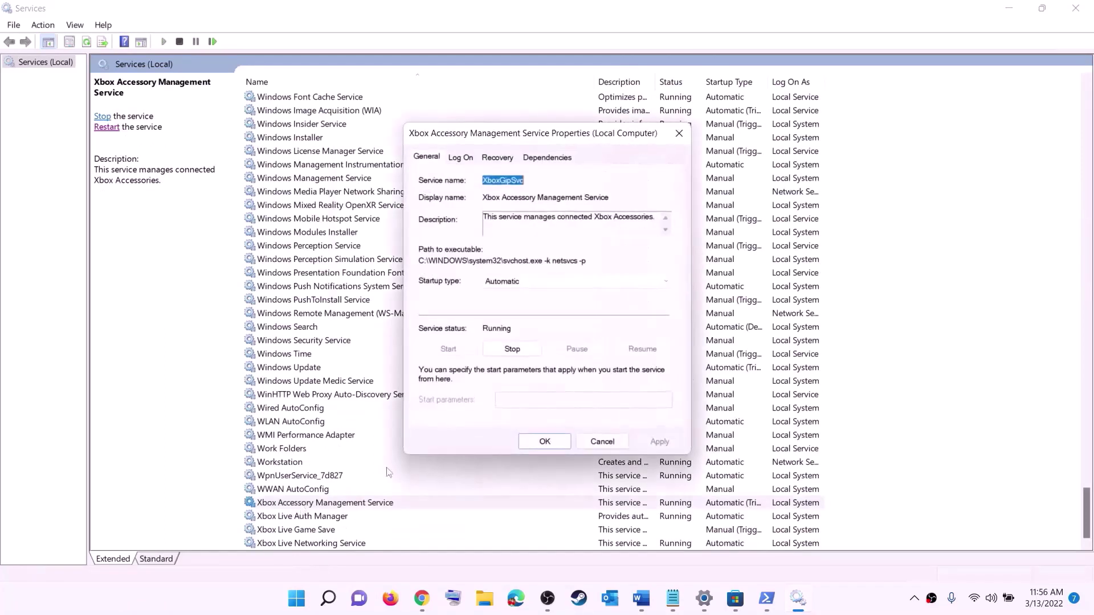
{"action": "left_click", "coordinate": [521, 282]}
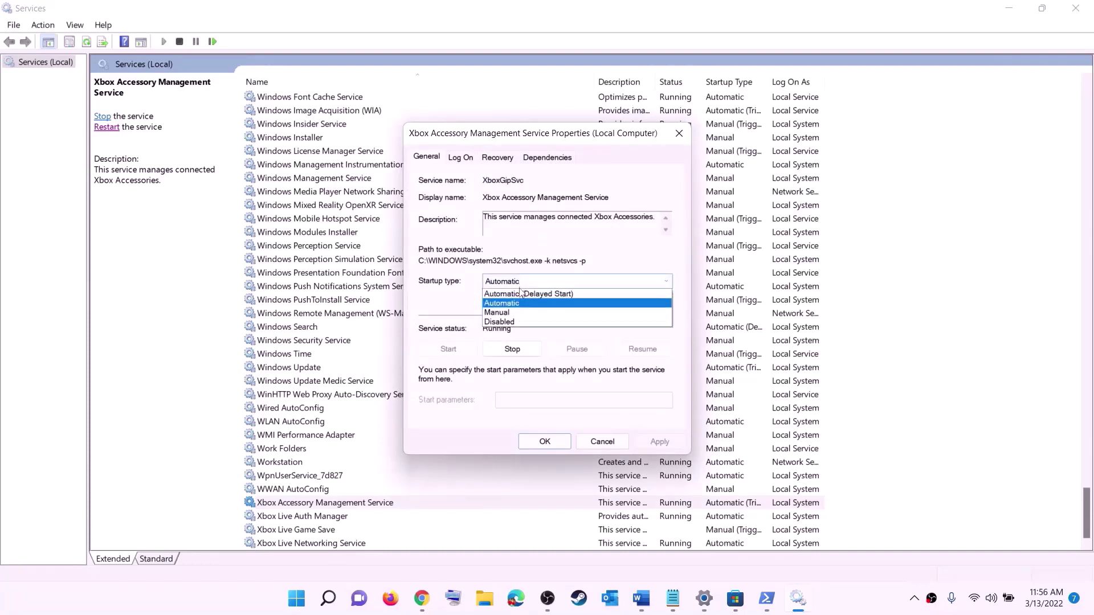
{"action": "left_click", "coordinate": [598, 395]}
{"action": "key", "text": "Tab"}
{"action": "key", "text": "Tab"}
{"action": "key", "text": "Tab"}
{"action": "key", "text": "Tab"}
{"action": "key", "text": "Tab"}
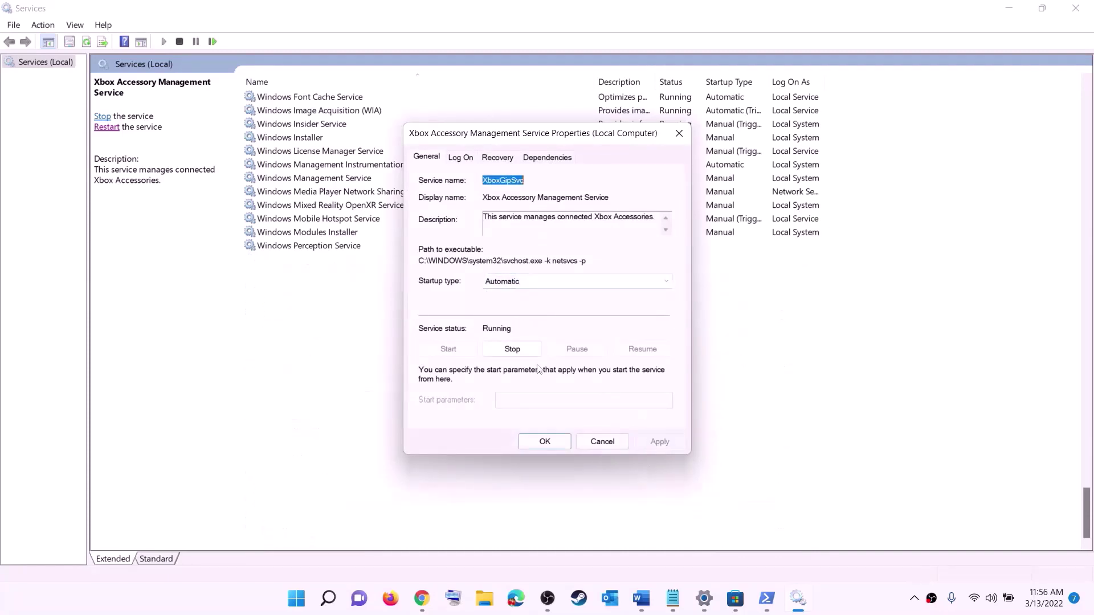
{"action": "key", "text": "Return"}
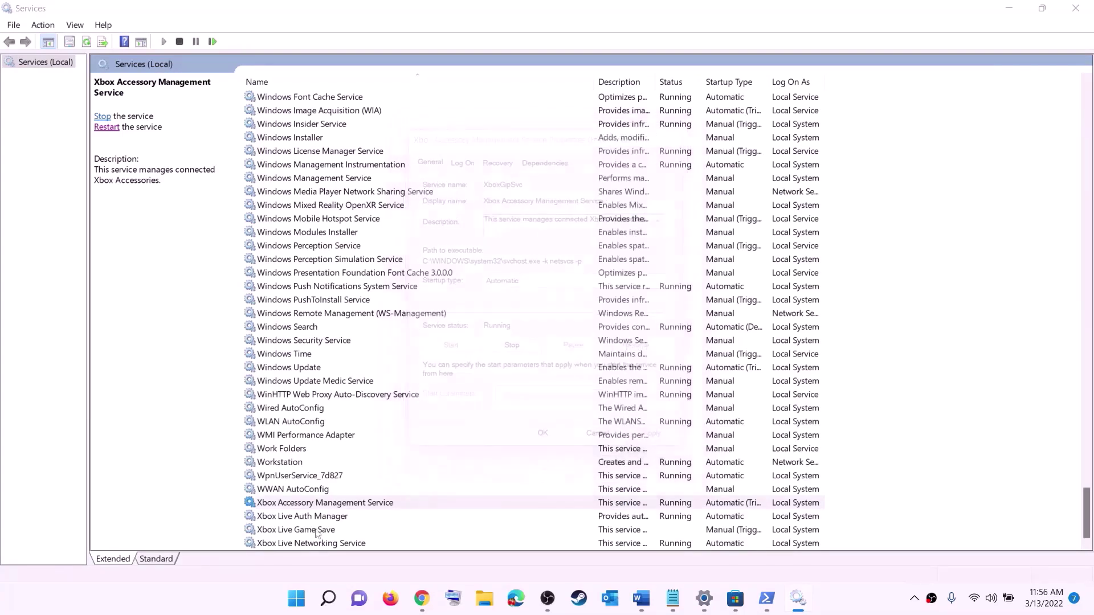
{"action": "key", "text": "Down"}
{"action": "key", "text": "Return"}
{"action": "left_click", "coordinate": [551, 299]}
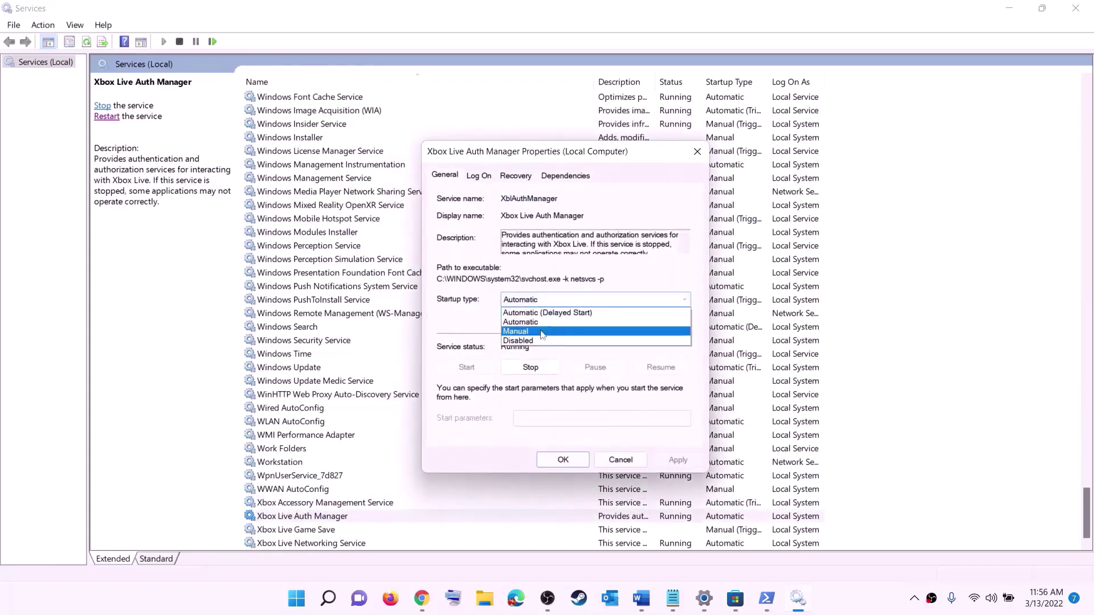
{"action": "left_click", "coordinate": [551, 299]}
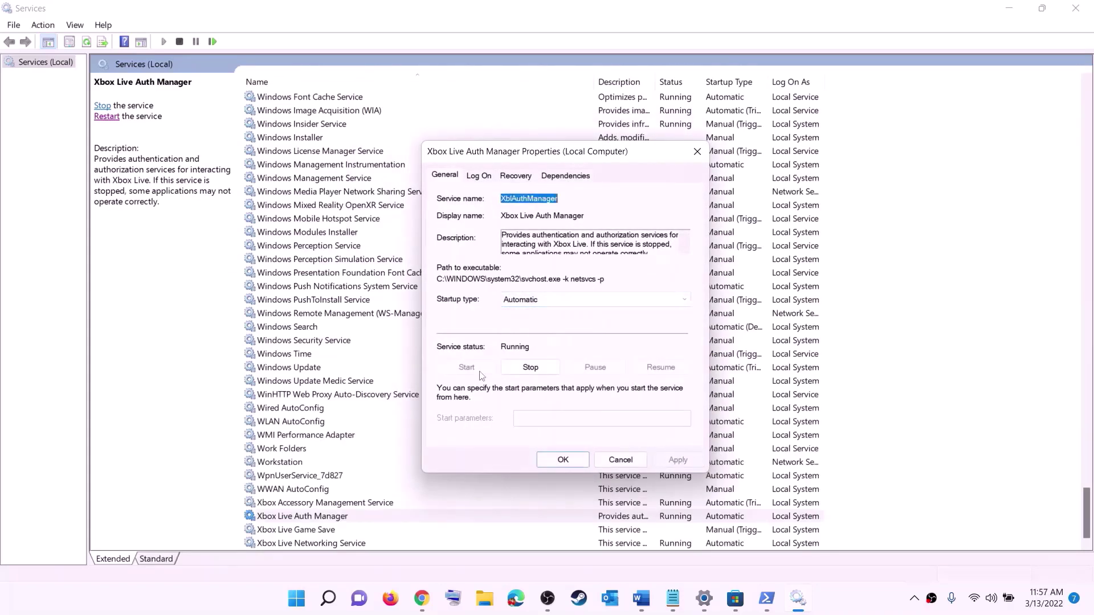
{"action": "left_click", "coordinate": [570, 460]}
- Set Xbox Live Game Save to Automatic and start the service
{"action": "key", "text": "Down"}
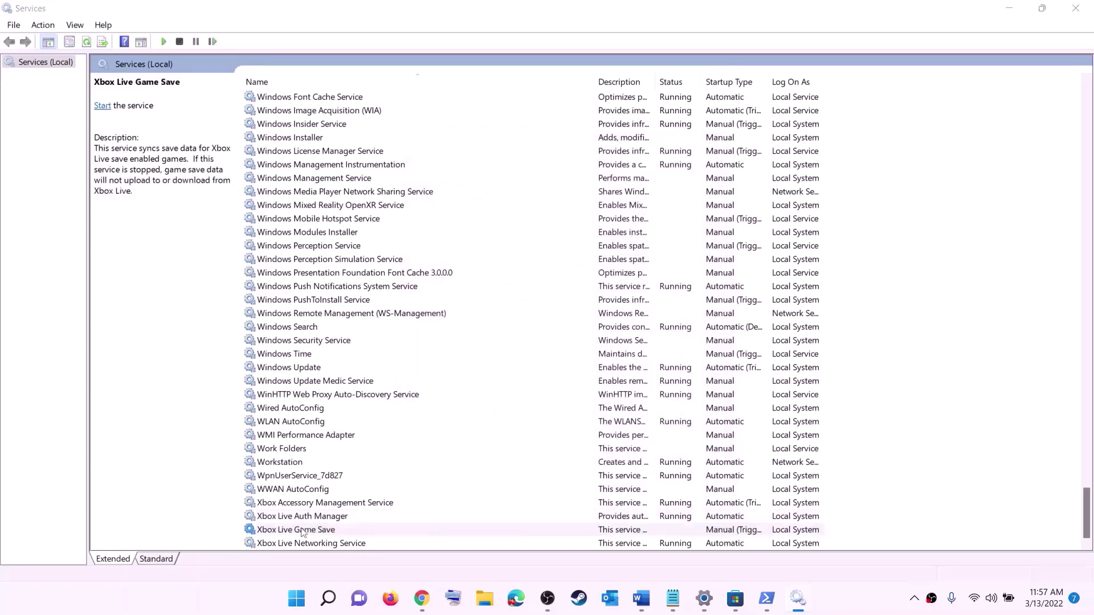
{"action": "key", "text": "Return"}
{"action": "left_click", "coordinate": [549, 288]}
{"action": "left_click", "coordinate": [507, 302]}
{"action": "left_click", "coordinate": [659, 441]}
{"action": "left_click", "coordinate": [453, 347]}
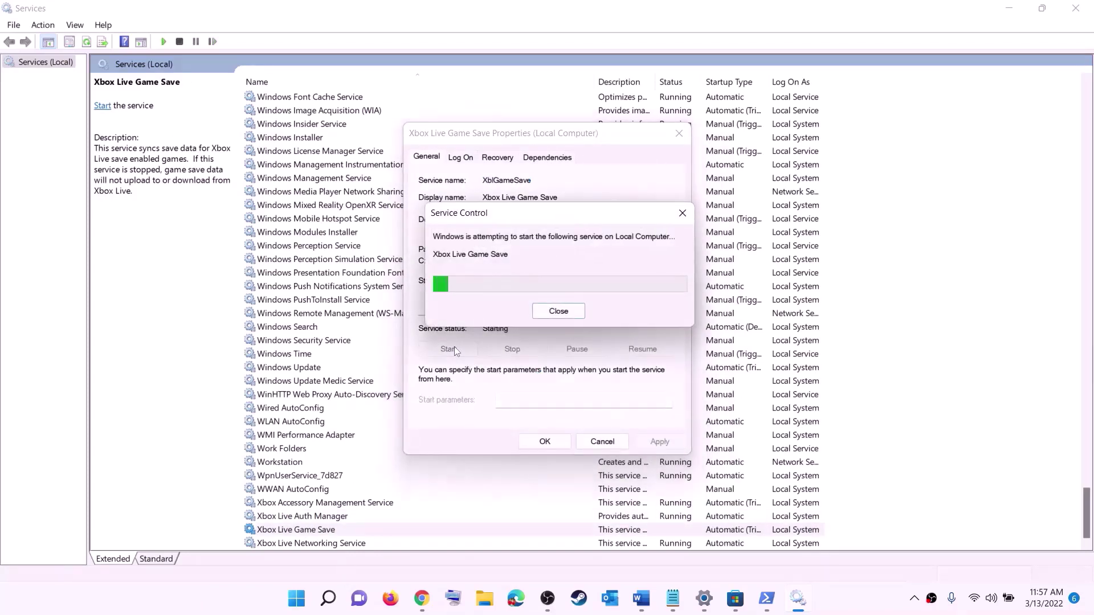
{"action": "left_click", "coordinate": [568, 440]}
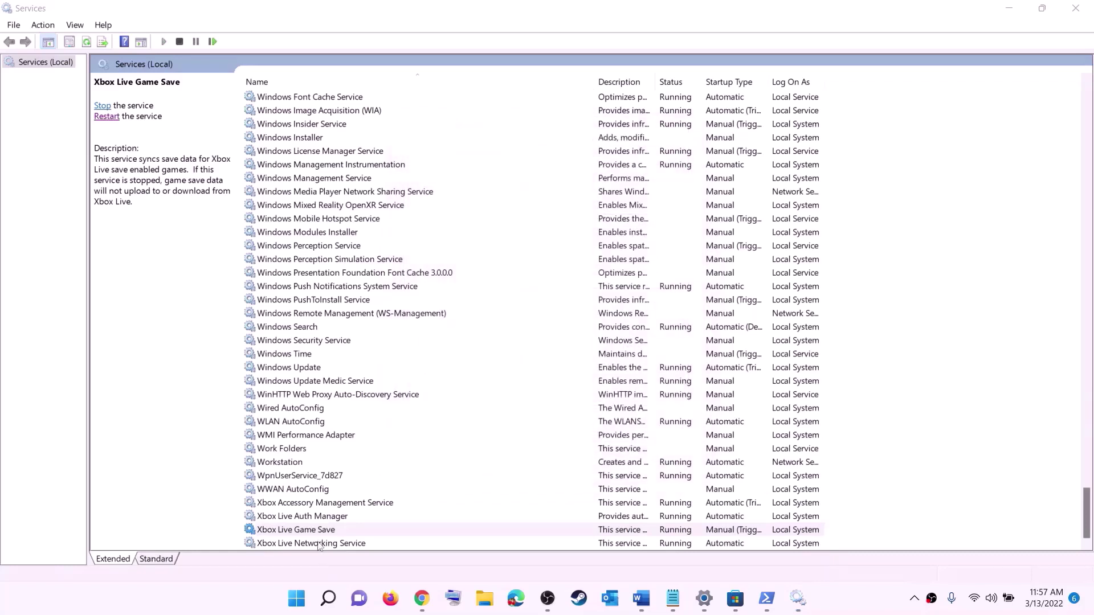
{"action": "double_click", "coordinate": [318, 544]}
- Keep Xbox Live Networking Service's startup type on Automatic and apply it
{"action": "left_click", "coordinate": [577, 281]}
{"action": "left_click", "coordinate": [506, 300]}
{"action": "left_click", "coordinate": [658, 441]}
{"action": "left_click", "coordinate": [526, 438]}
- Set Windows Update's startup type to Automatic (Delayed Start)
{"action": "left_click", "coordinate": [311, 369]}
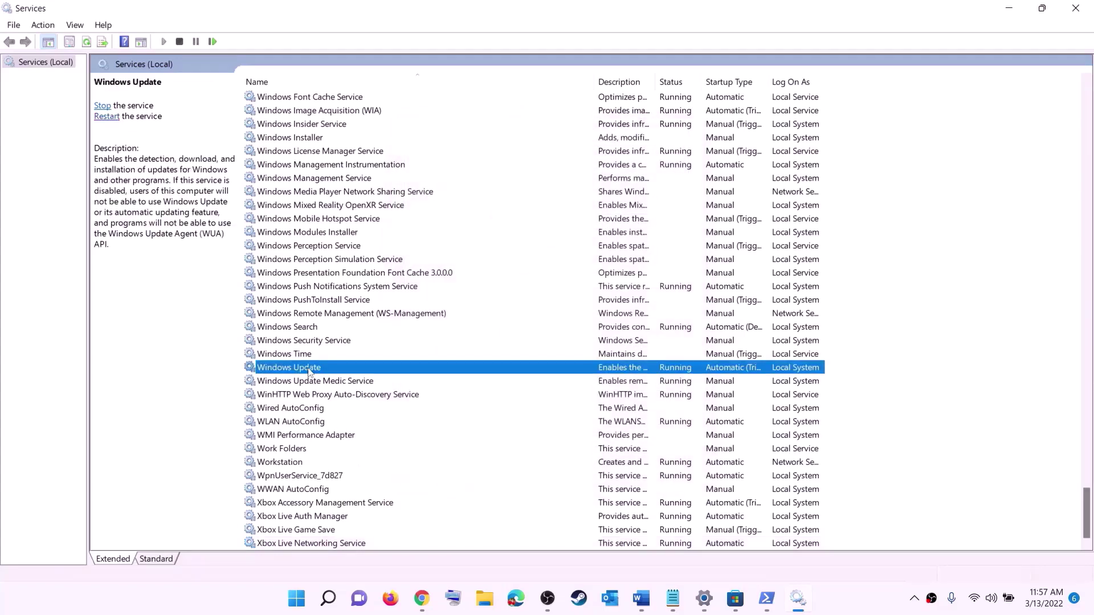
{"action": "double_click", "coordinate": [507, 370]}
{"action": "left_click", "coordinate": [576, 281]}
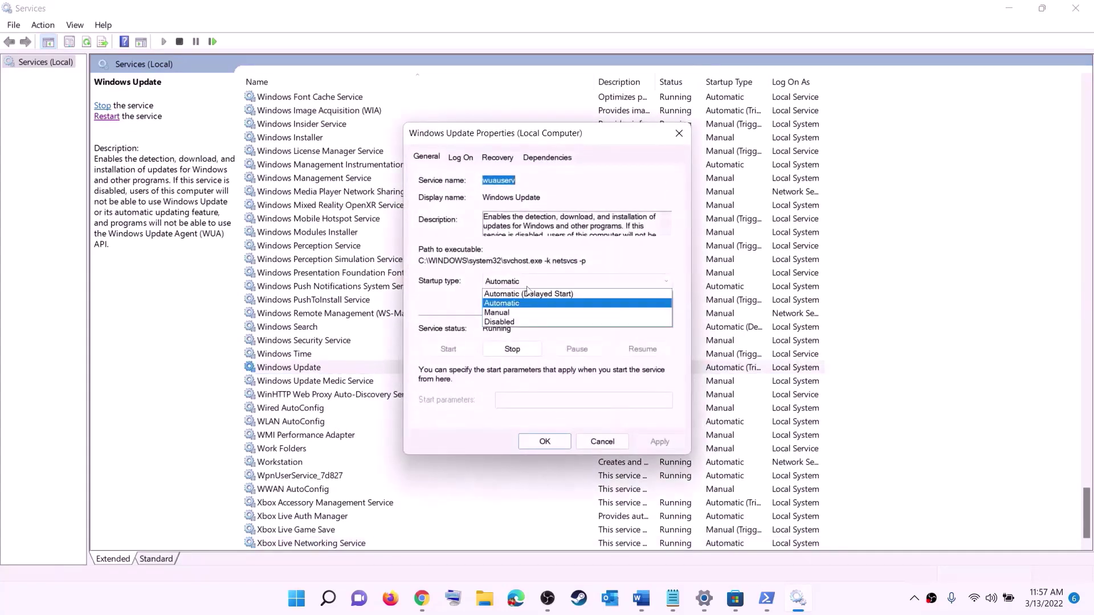
{"action": "left_click", "coordinate": [546, 293]}
{"action": "left_click", "coordinate": [667, 446]}
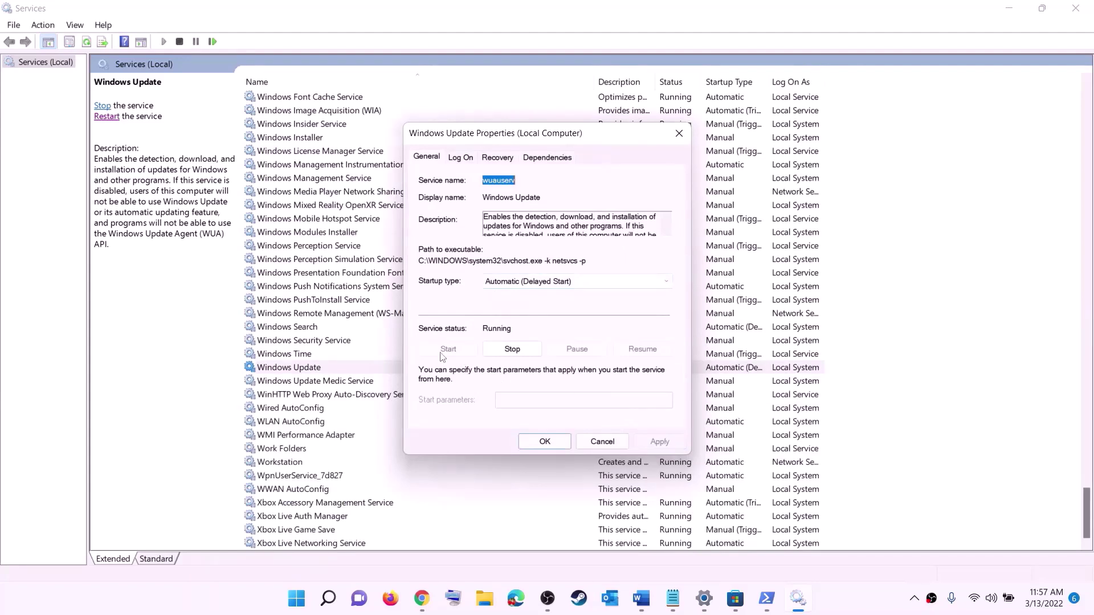
{"action": "left_click", "coordinate": [544, 442]}
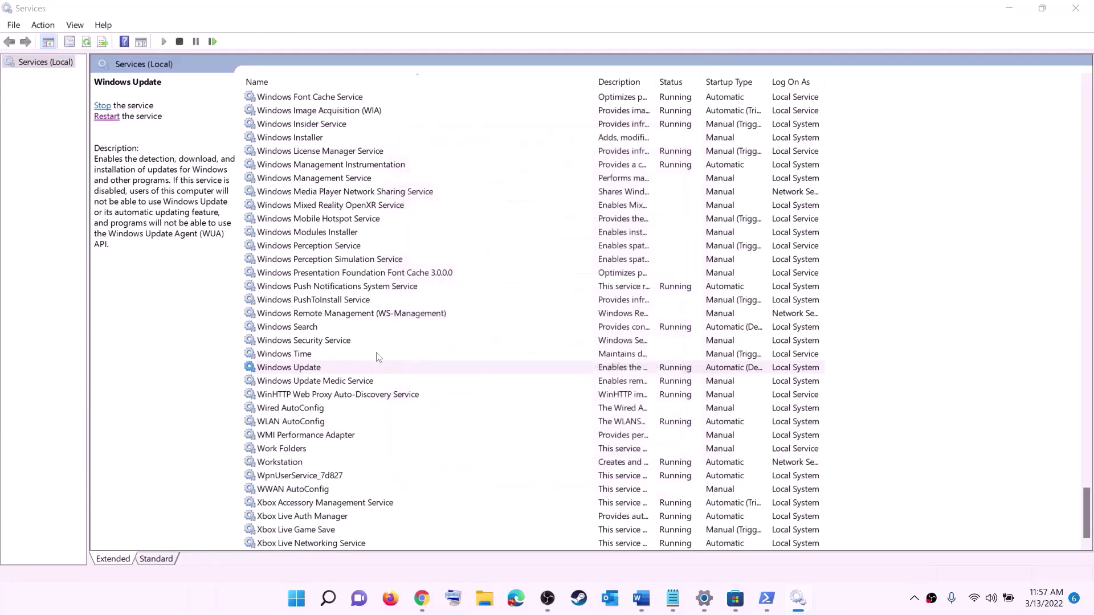
{"action": "left_click", "coordinate": [360, 319]}
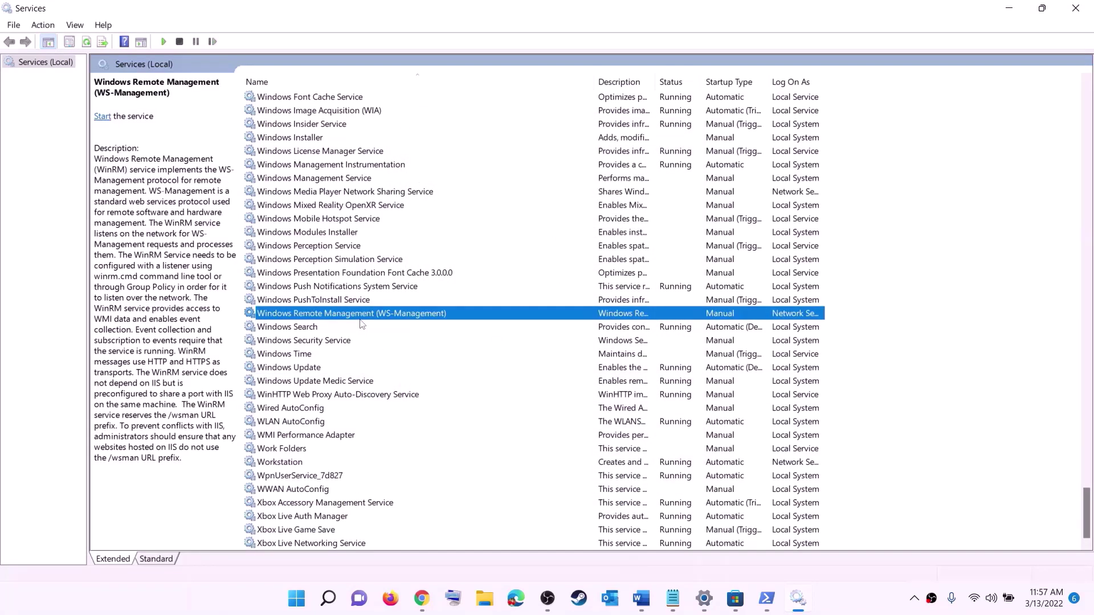
{"action": "key", "text": "g"}
{"action": "scroll", "coordinate": [743, 301], "scroll_direction": "up", "scroll_amount": 4}
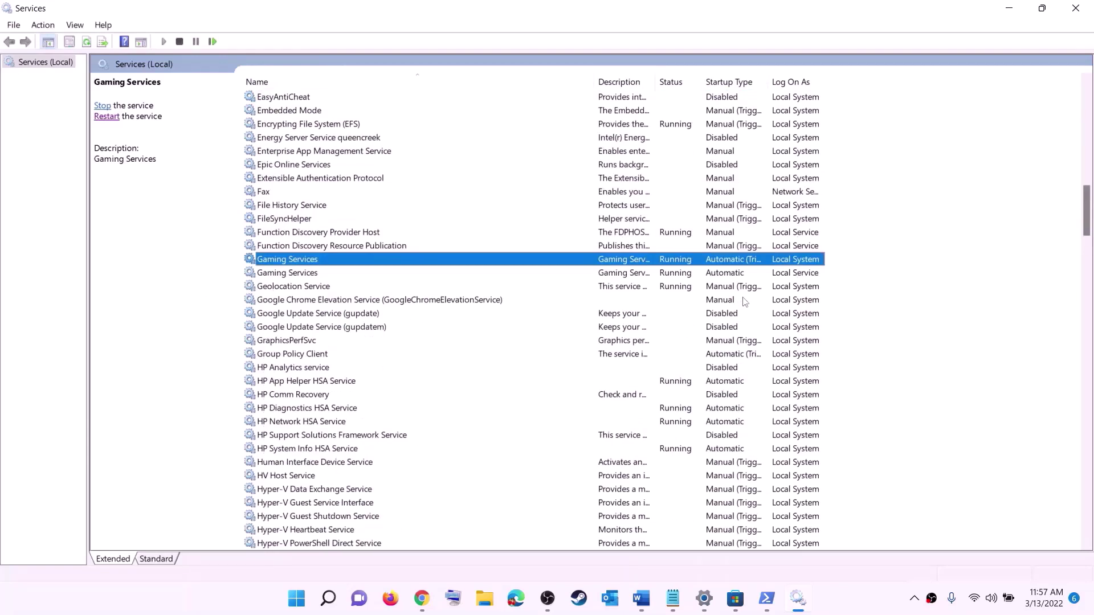
- Stop both Gaming Services entries
{"action": "left_click", "coordinate": [682, 273]}
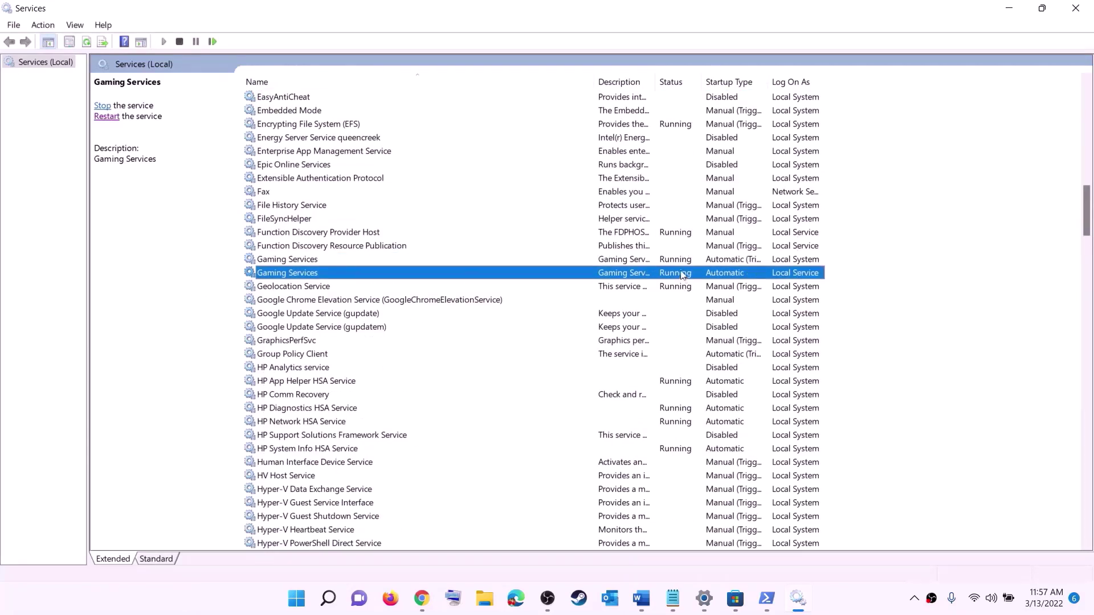
{"action": "left_click", "coordinate": [678, 264]}
{"action": "right_click", "coordinate": [674, 262]}
{"action": "left_click", "coordinate": [663, 265]}
{"action": "right_click", "coordinate": [672, 263]}
{"action": "left_click", "coordinate": [710, 286]}
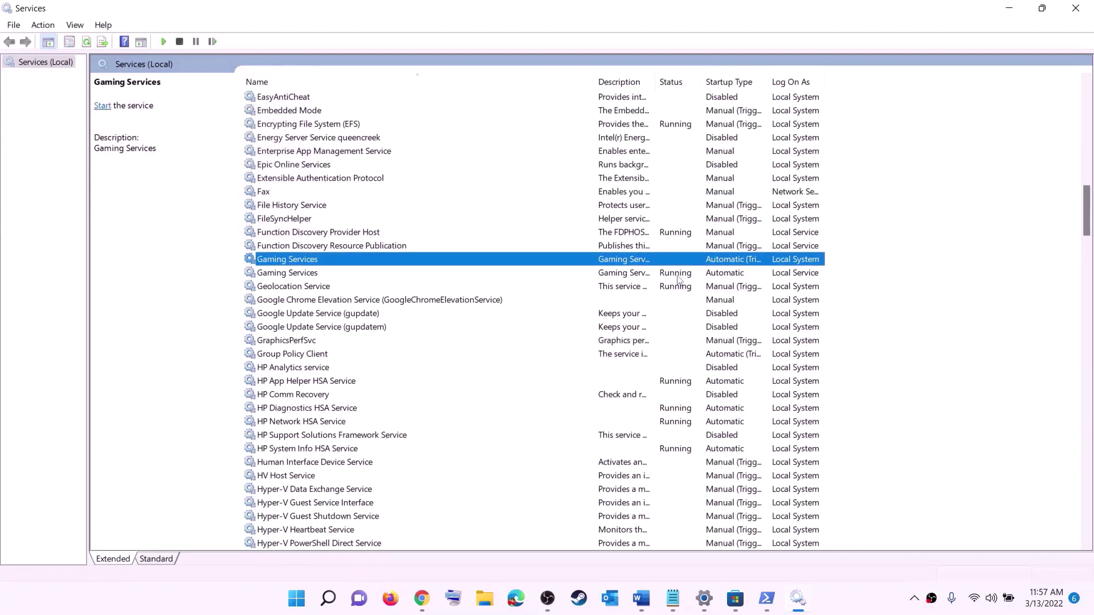
{"action": "left_click", "coordinate": [683, 276]}
{"action": "right_click", "coordinate": [677, 278]}
{"action": "left_click", "coordinate": [703, 300]}
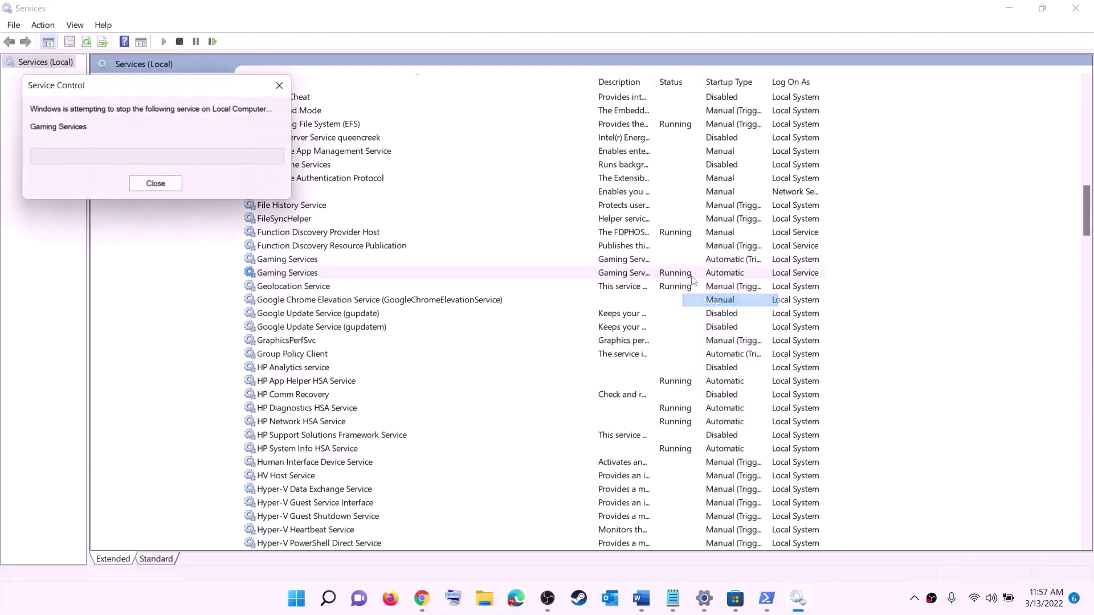
- Start both Gaming Services entries again so they run
{"action": "left_click", "coordinate": [655, 260]}
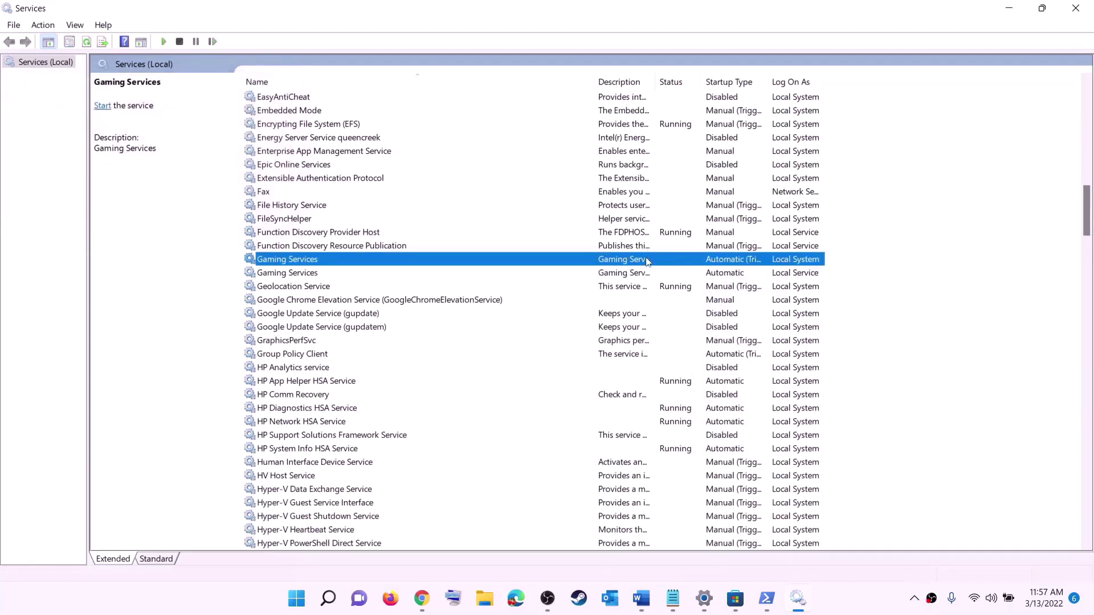
{"action": "right_click", "coordinate": [649, 261]}
{"action": "left_click", "coordinate": [682, 269]}
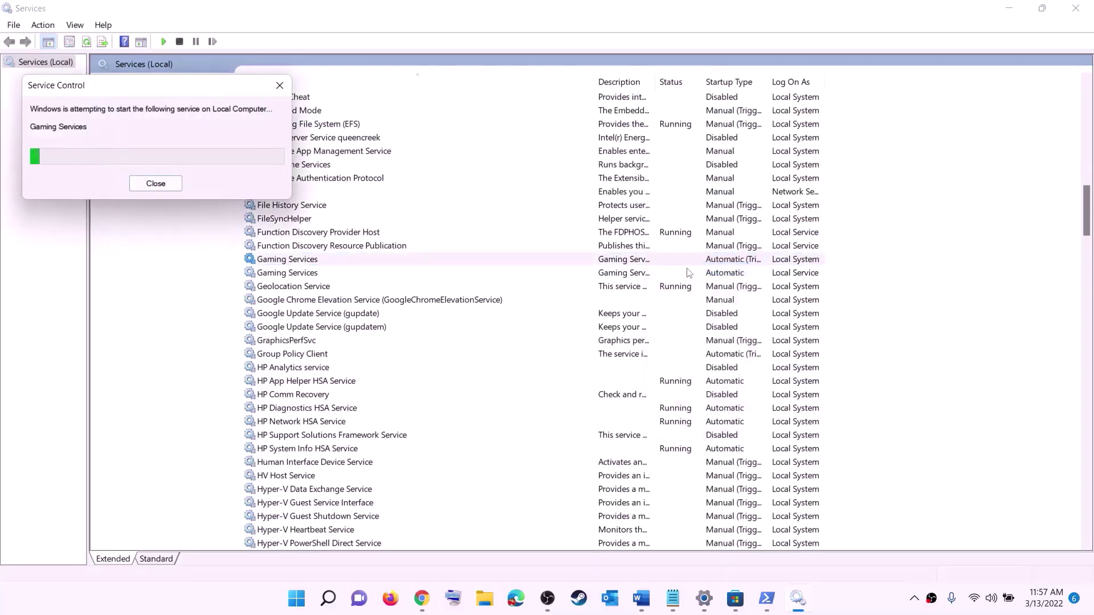
{"action": "left_click", "coordinate": [650, 273]}
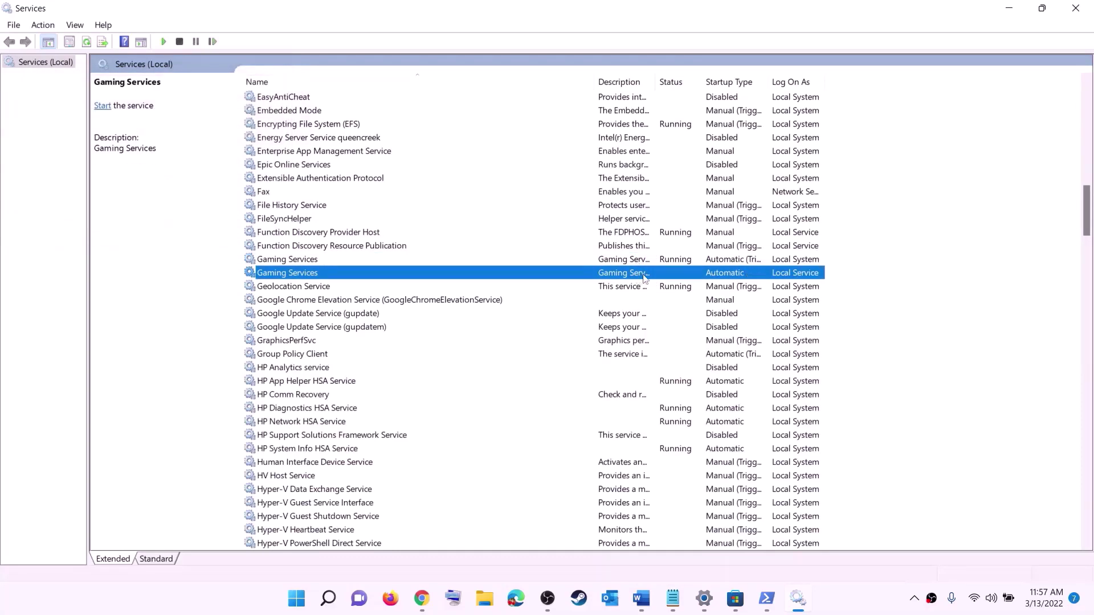
{"action": "right_click", "coordinate": [646, 274]}
{"action": "left_click", "coordinate": [673, 287]}
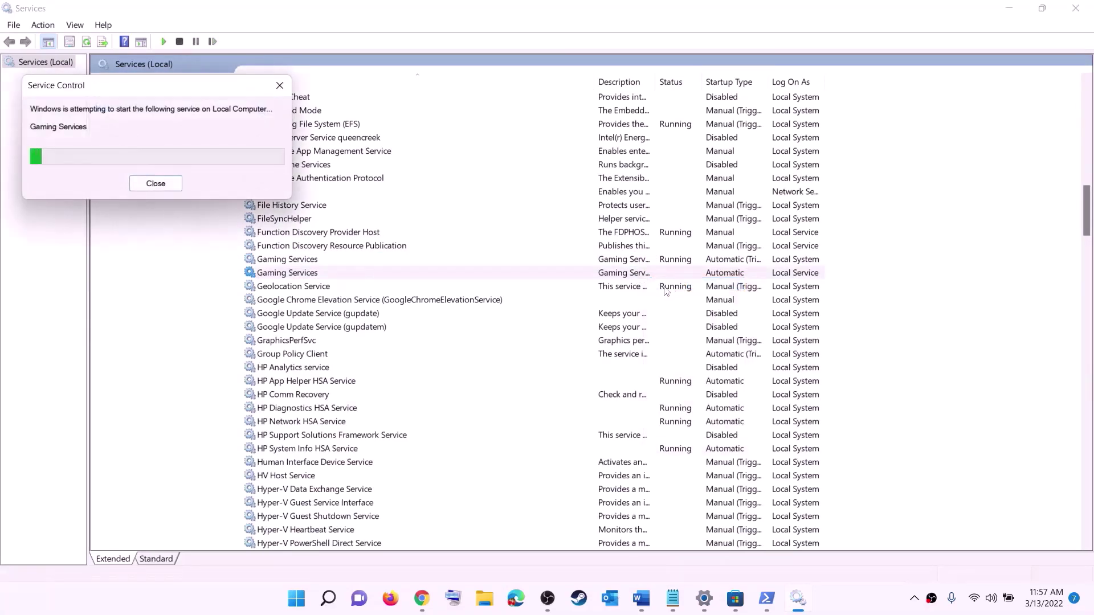
{"action": "left_click", "coordinate": [622, 354]}
- Keep Microsoft Store Install Service's startup type on Automatic
{"action": "key", "text": "m"}
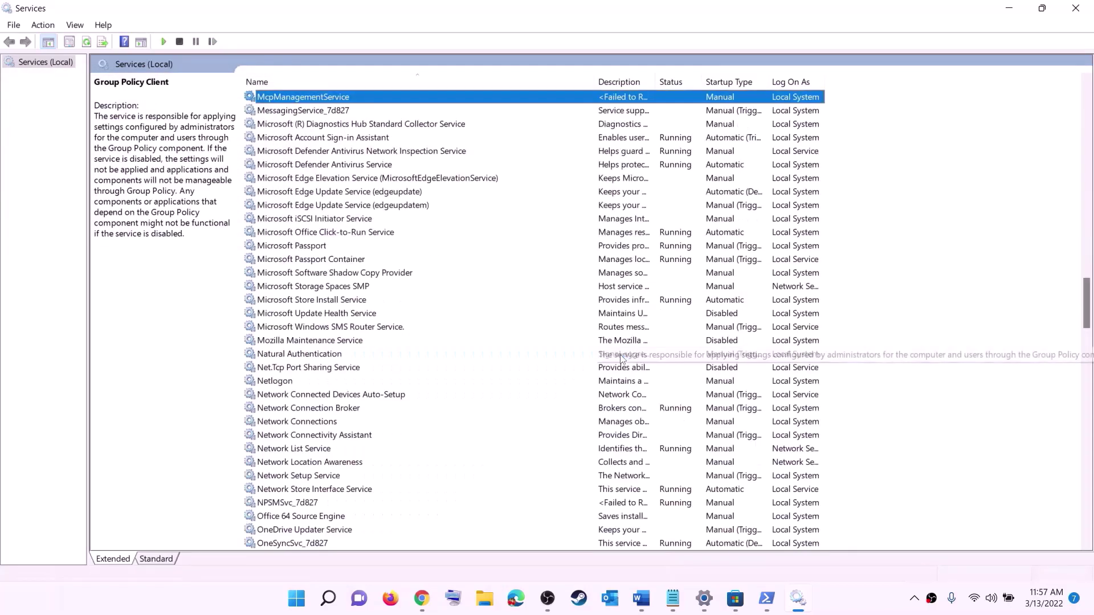
{"action": "left_click", "coordinate": [326, 303]}
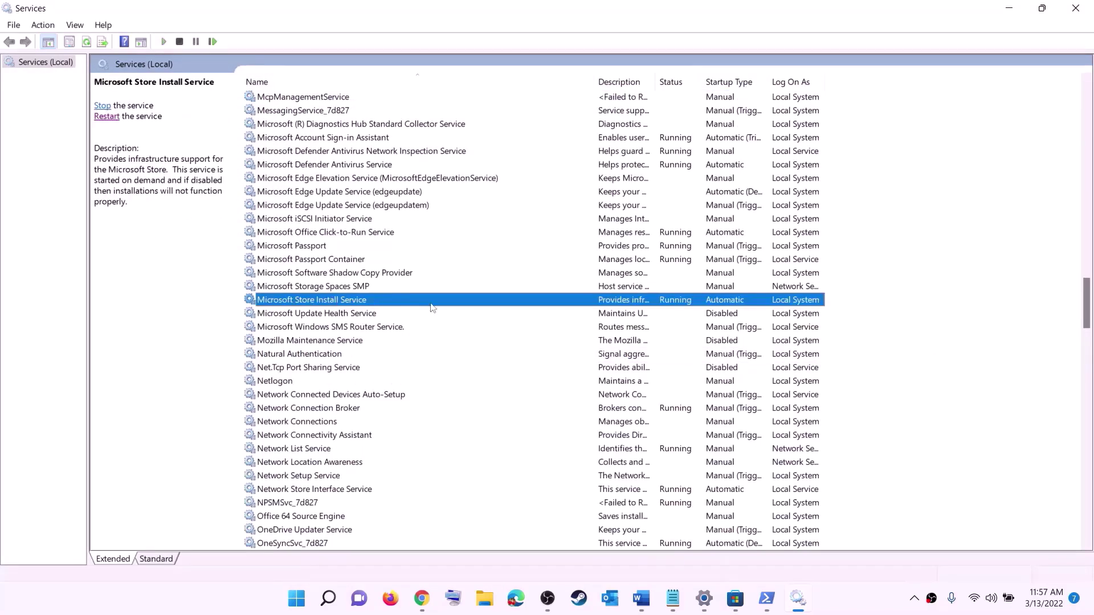
{"action": "double_click", "coordinate": [421, 302]}
{"action": "left_click", "coordinate": [552, 282]}
{"action": "left_click", "coordinate": [571, 341]}
{"action": "left_click", "coordinate": [654, 436]}
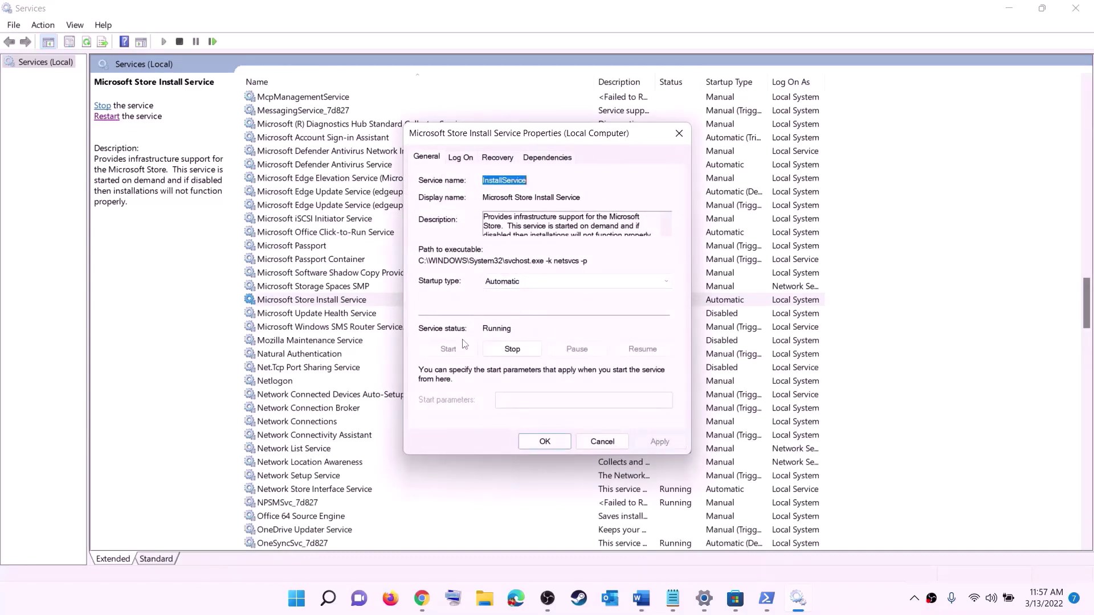
{"action": "left_click", "coordinate": [545, 441]}
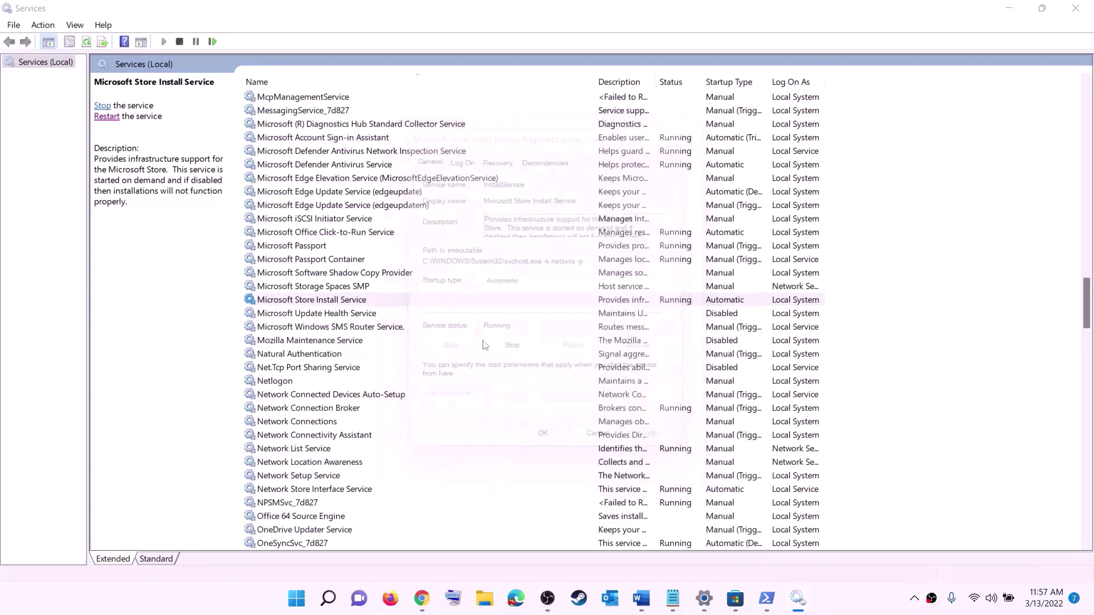
- Set Background Intelligent Transfer Service to Automatic and close Services
{"action": "left_click", "coordinate": [360, 263]}
{"action": "key", "text": "b"}
{"action": "scroll", "coordinate": [364, 162], "scroll_direction": "up", "scroll_amount": 4}
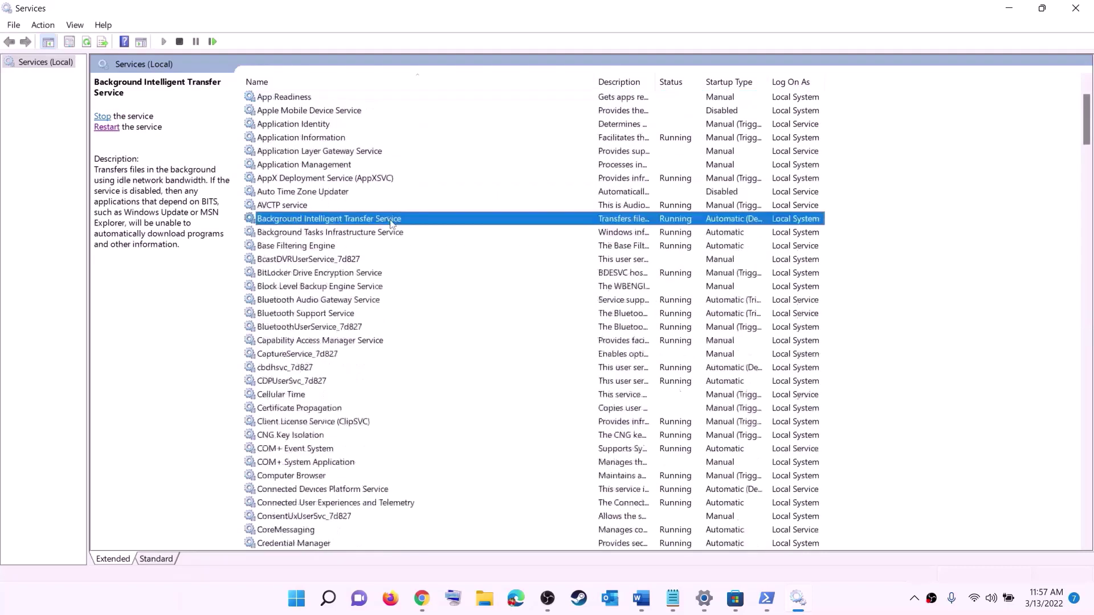
{"action": "double_click", "coordinate": [400, 260]}
{"action": "left_click", "coordinate": [553, 288]}
{"action": "left_click", "coordinate": [528, 304]}
{"action": "left_click", "coordinate": [658, 441]}
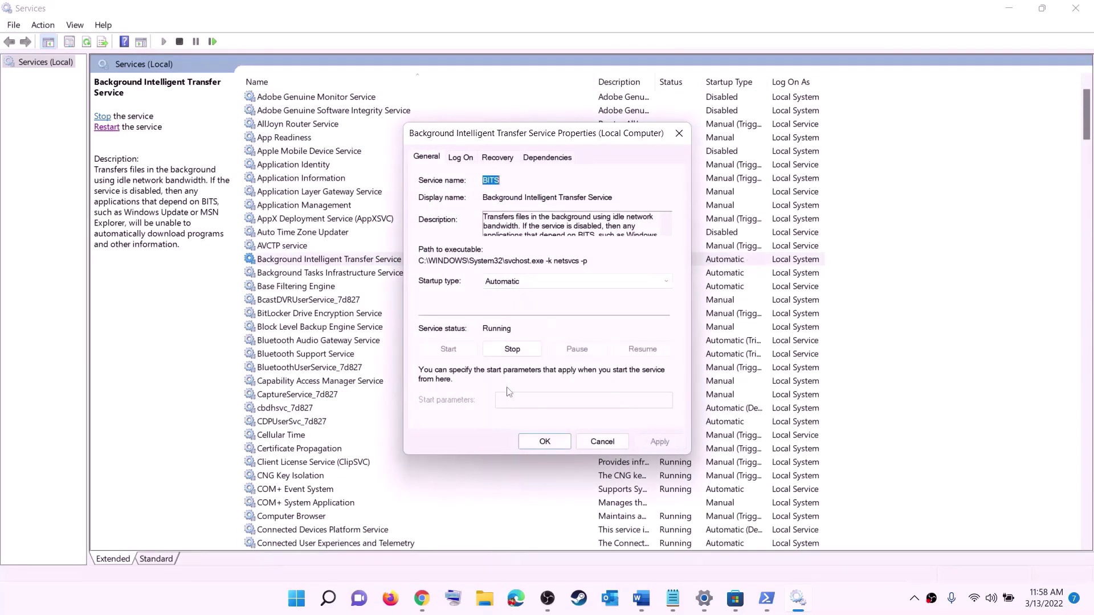
{"action": "left_click", "coordinate": [545, 447]}
{"action": "left_click", "coordinate": [1075, 8]}
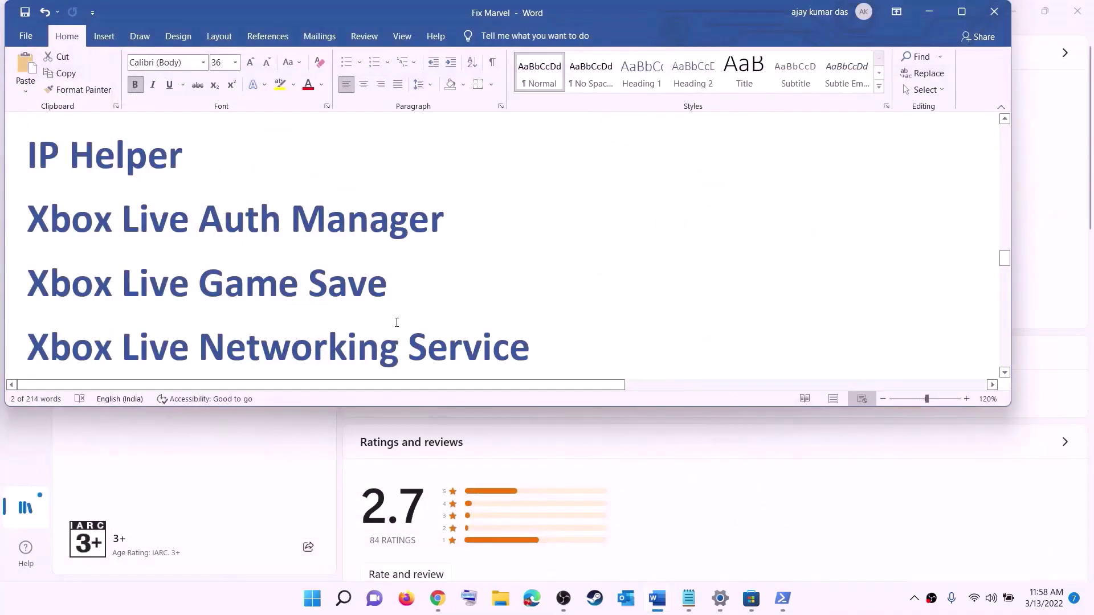
- Move on in the Word guide to Step 9, Update Windows
{"action": "scroll", "coordinate": [396, 322], "scroll_direction": "down", "scroll_amount": 5}
{"action": "scroll", "coordinate": [396, 323], "scroll_direction": "down", "scroll_amount": 3}
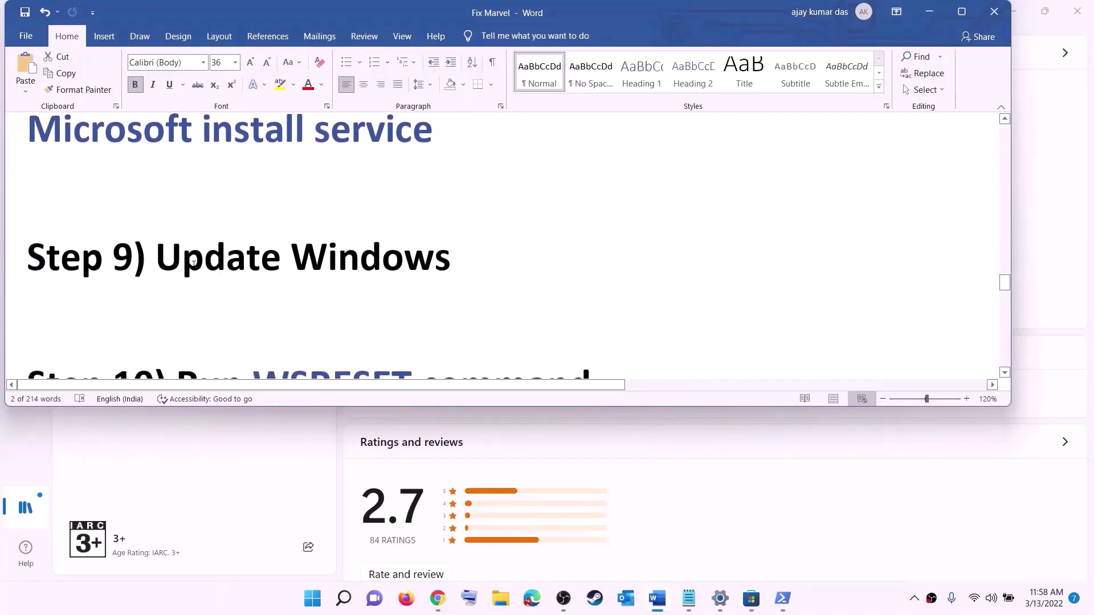
{"action": "left_click_drag", "start_coordinate": [156, 258], "coordinate": [535, 249]}
{"action": "left_click", "coordinate": [322, 610]}
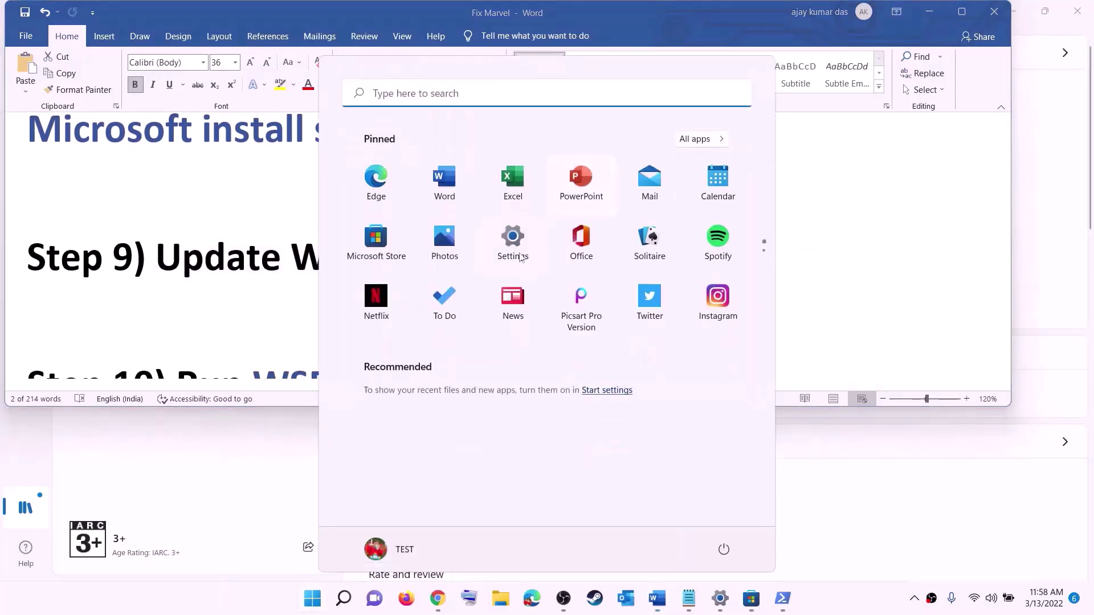
- Open Settings' Windows Update showing pending KB5011493, then return to Word's Step 10
{"action": "left_click", "coordinate": [516, 250]}
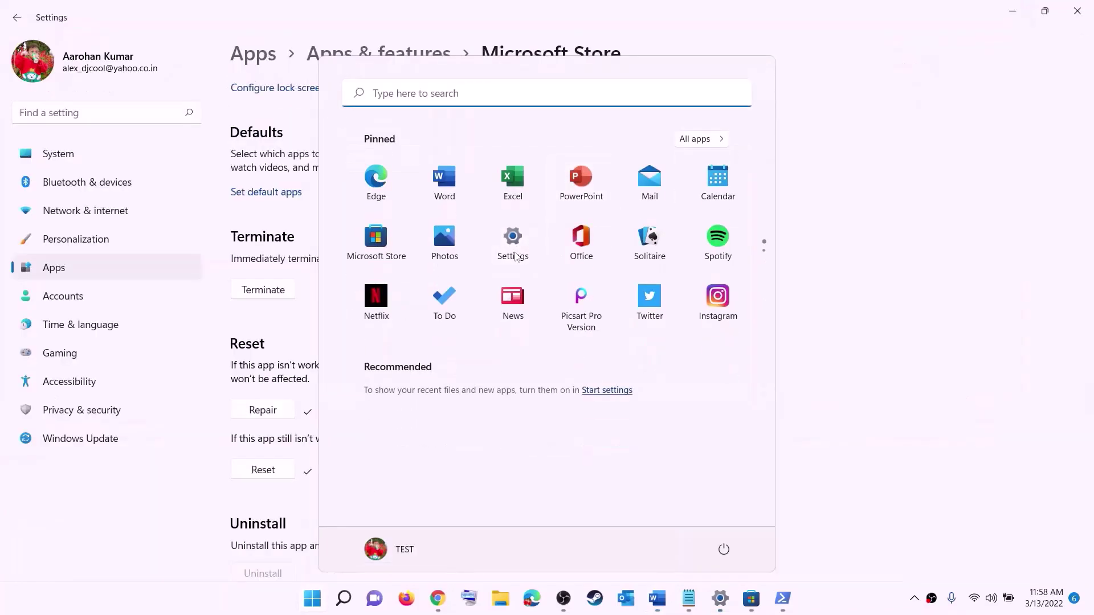
{"action": "left_click", "coordinate": [85, 438]}
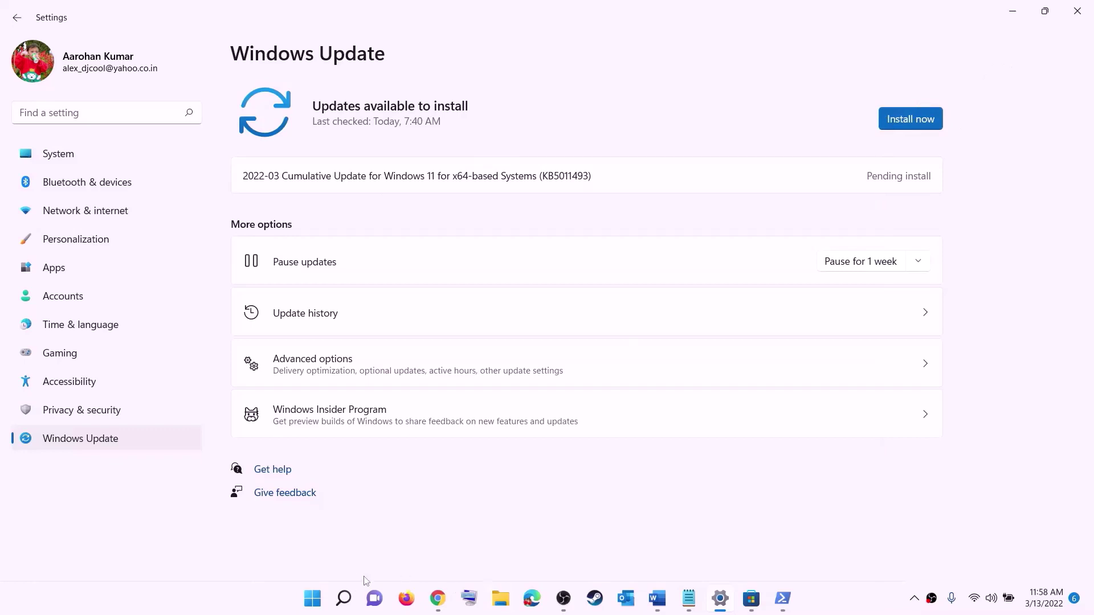
{"action": "left_click", "coordinate": [313, 598]}
{"action": "left_click", "coordinate": [724, 550]}
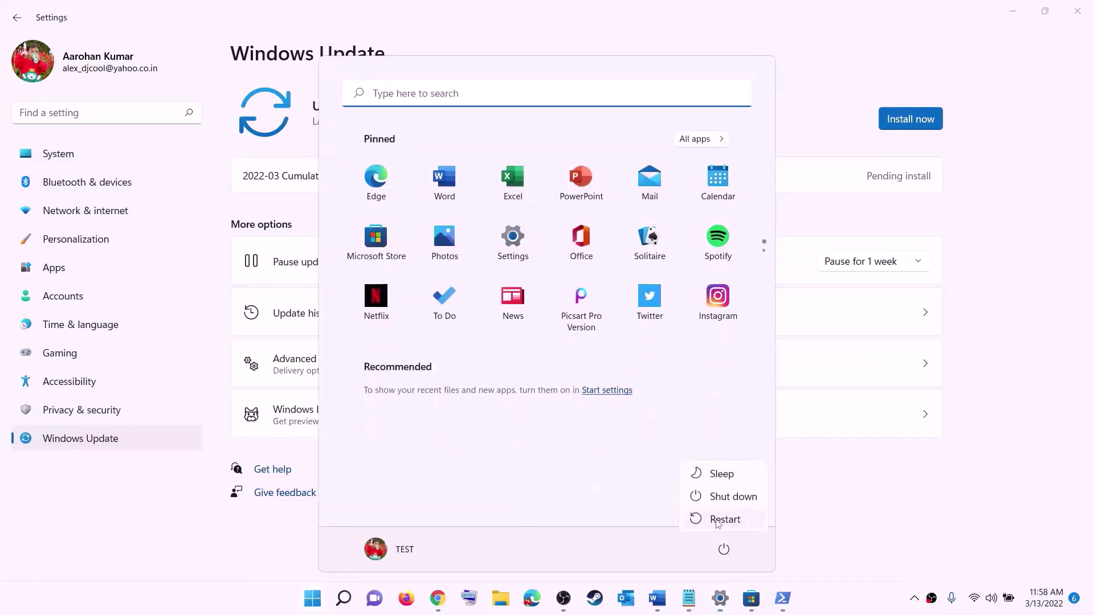
{"action": "key", "text": "Escape"}
{"action": "key", "text": "Escape"}
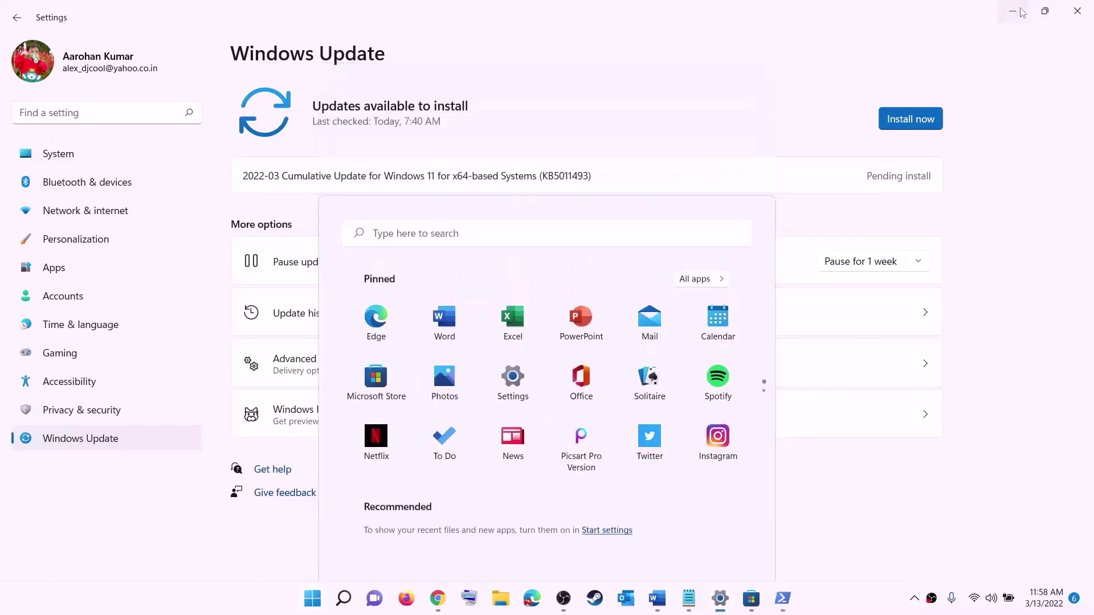
{"action": "left_click", "coordinate": [657, 598]}
{"action": "scroll", "coordinate": [332, 269], "scroll_direction": "down", "scroll_amount": 3}
- Run WSRESET from Start search to reset the Store, then return to the guide's Step 11
{"action": "double_click", "coordinate": [332, 269]}
{"action": "key", "text": "ctrl+c"}
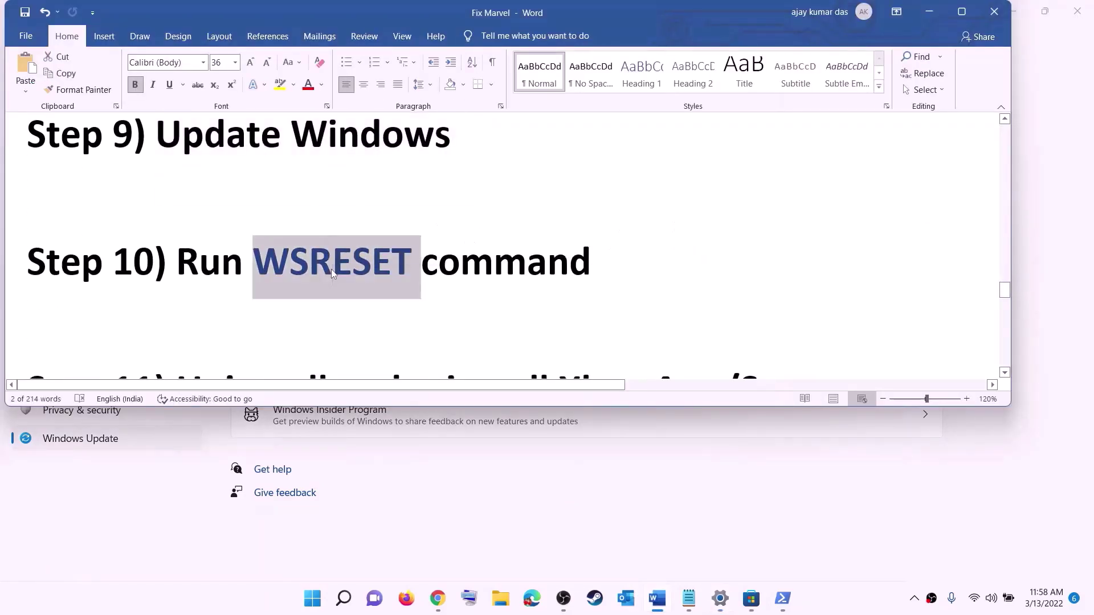
{"action": "left_click", "coordinate": [308, 610]}
{"action": "key", "text": "ctrl+v"}
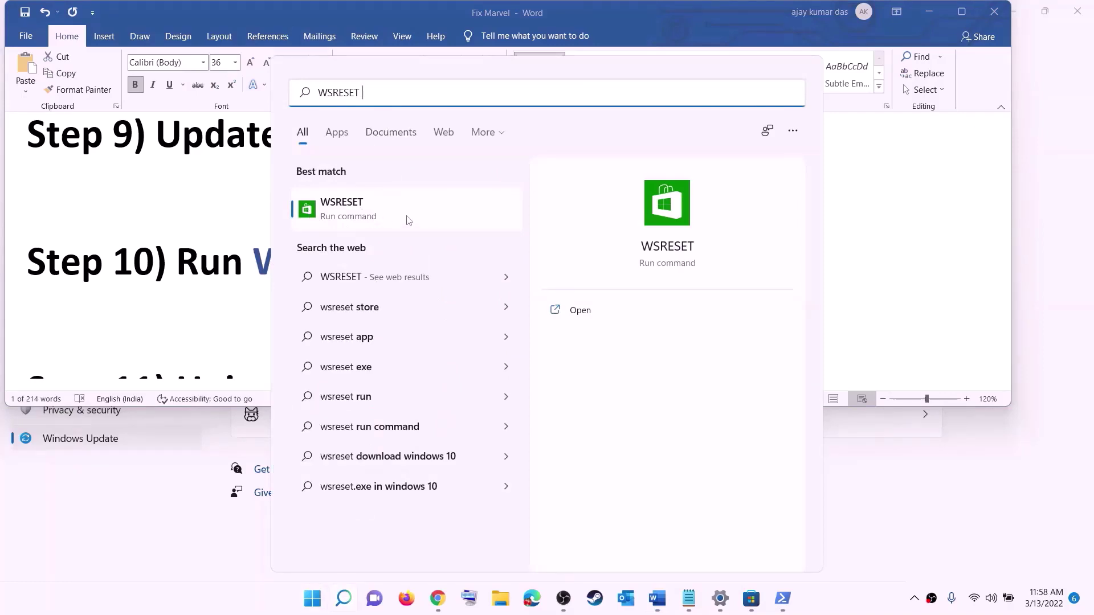
{"action": "left_click", "coordinate": [360, 217]}
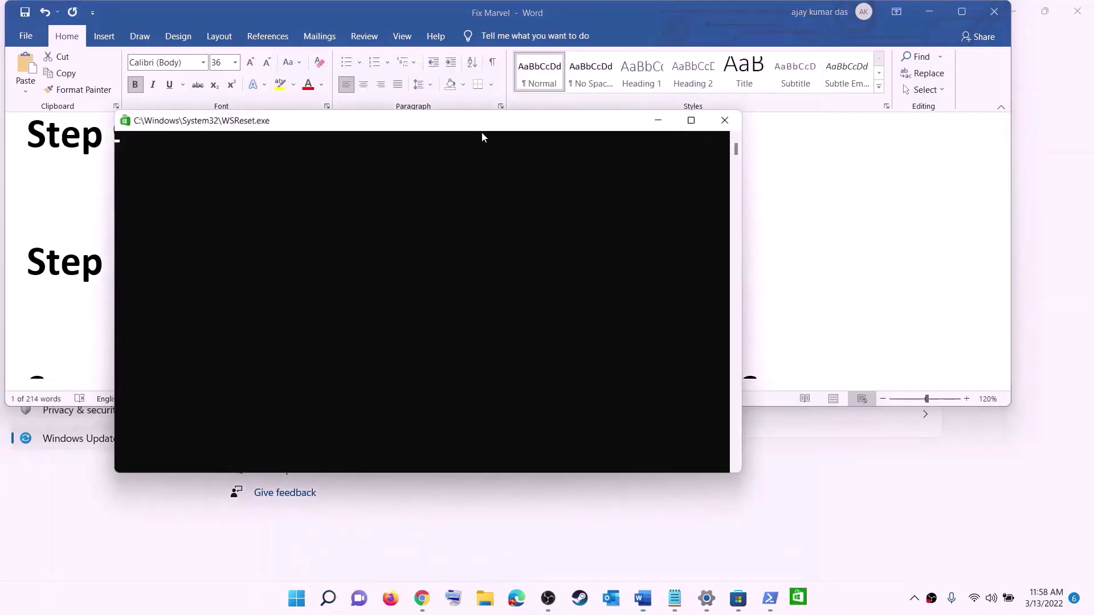
{"action": "left_click_drag", "start_coordinate": [481, 131], "coordinate": [632, 194]}
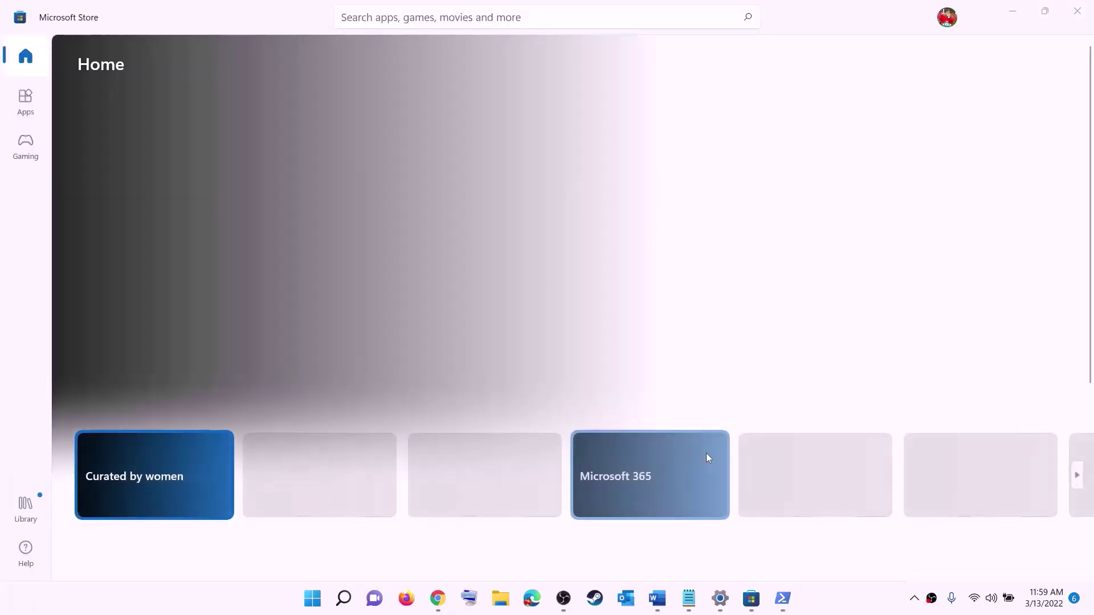
{"action": "left_click", "coordinate": [657, 598]}
{"action": "scroll", "coordinate": [377, 285], "scroll_direction": "down", "scroll_amount": 3}
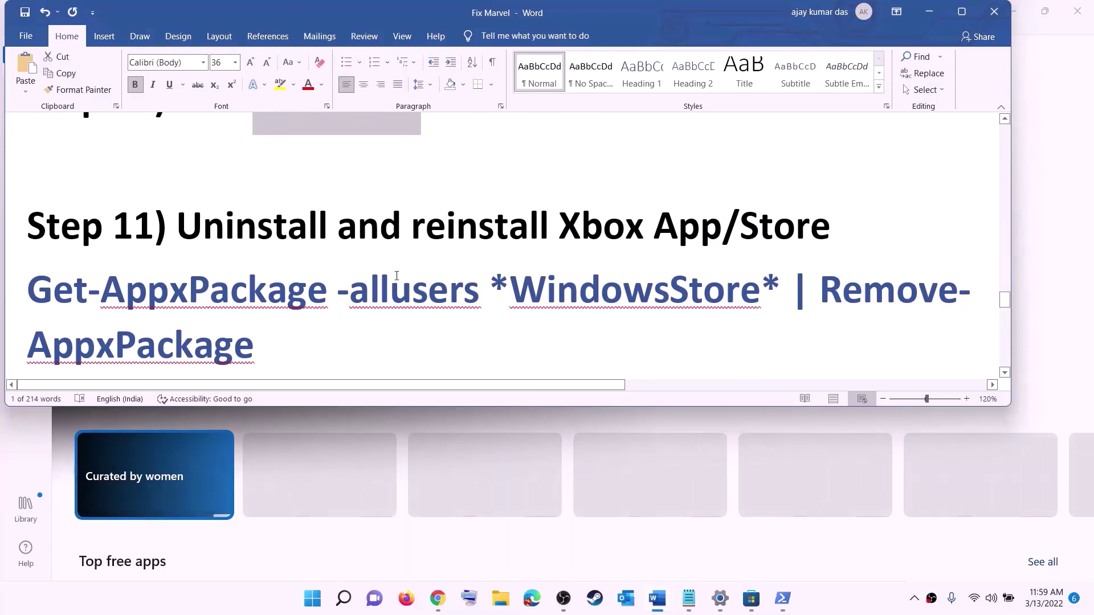
- Copy the 'Get-AppxPackage -allusers *WindowsStore* | Remove-AppxPackage' command from the guide
{"action": "scroll", "coordinate": [419, 269], "scroll_direction": "down", "scroll_amount": 1}
{"action": "left_click", "coordinate": [314, 607]}
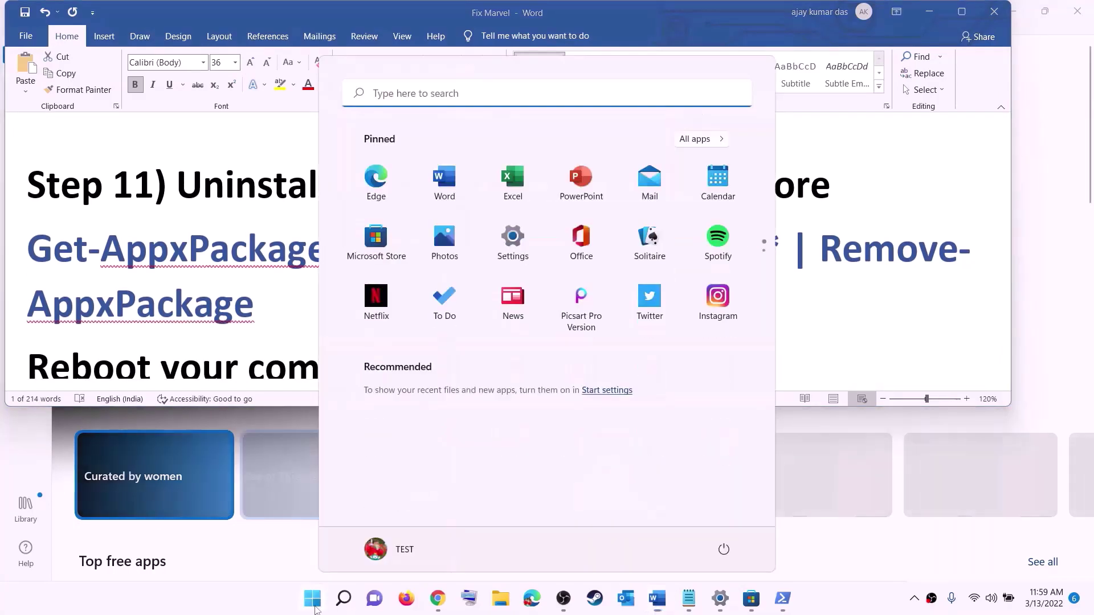
{"action": "type", "text": "xbox"}
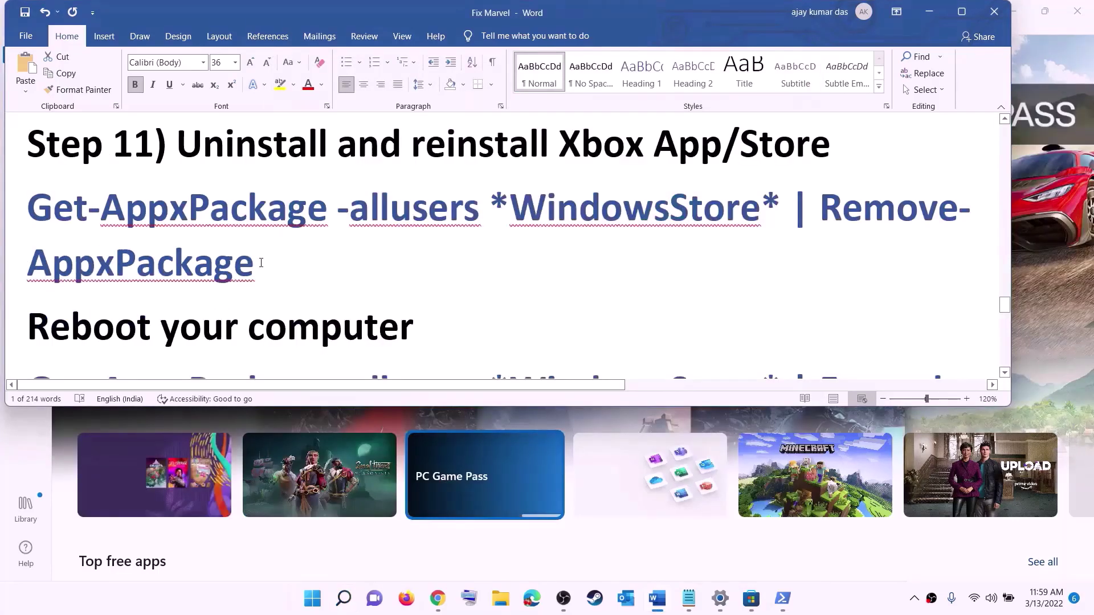
{"action": "triple_click", "coordinate": [261, 262]}
{"action": "right_click", "coordinate": [108, 237]}
{"action": "left_click", "coordinate": [142, 259]}
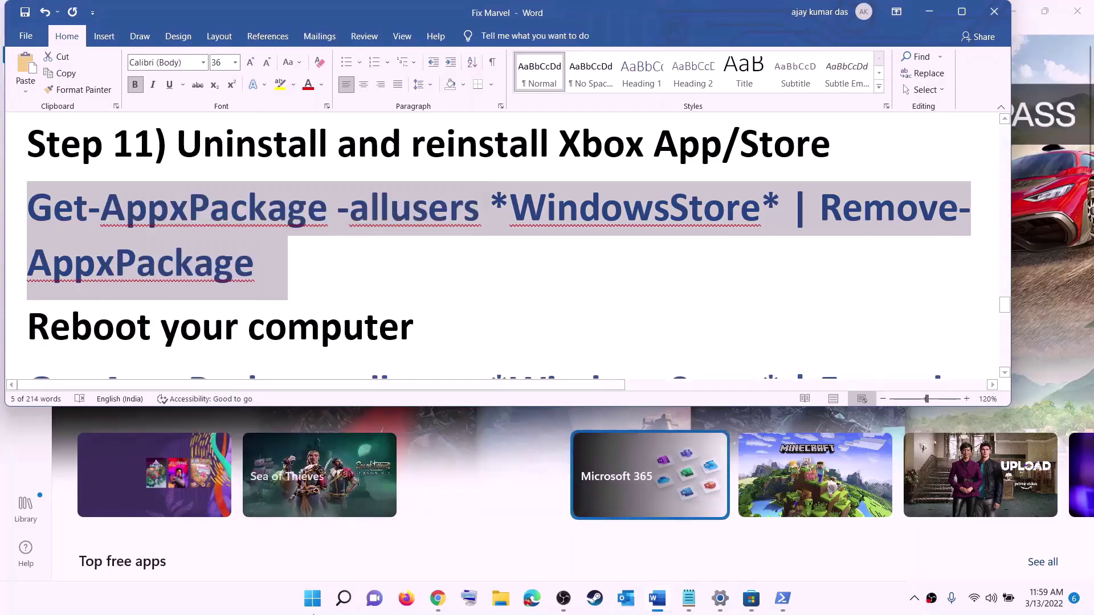
- Run the Store removal command in an administrator PowerShell
{"action": "left_click", "coordinate": [313, 599]}
{"action": "type", "text": "powe"}
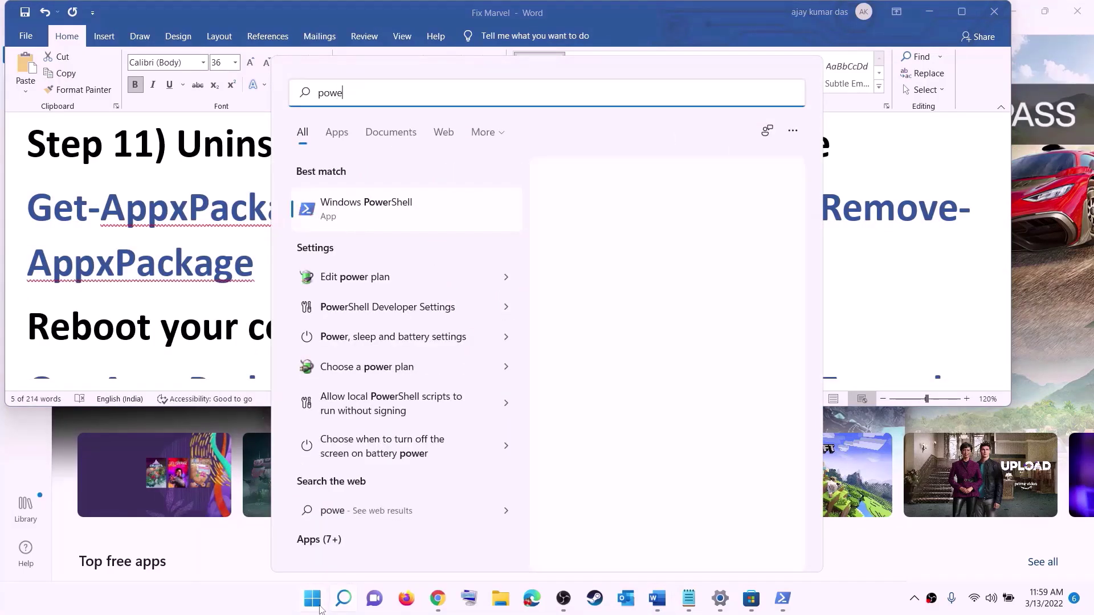
{"action": "type", "text": "rshel"}
{"action": "right_click", "coordinate": [438, 226]}
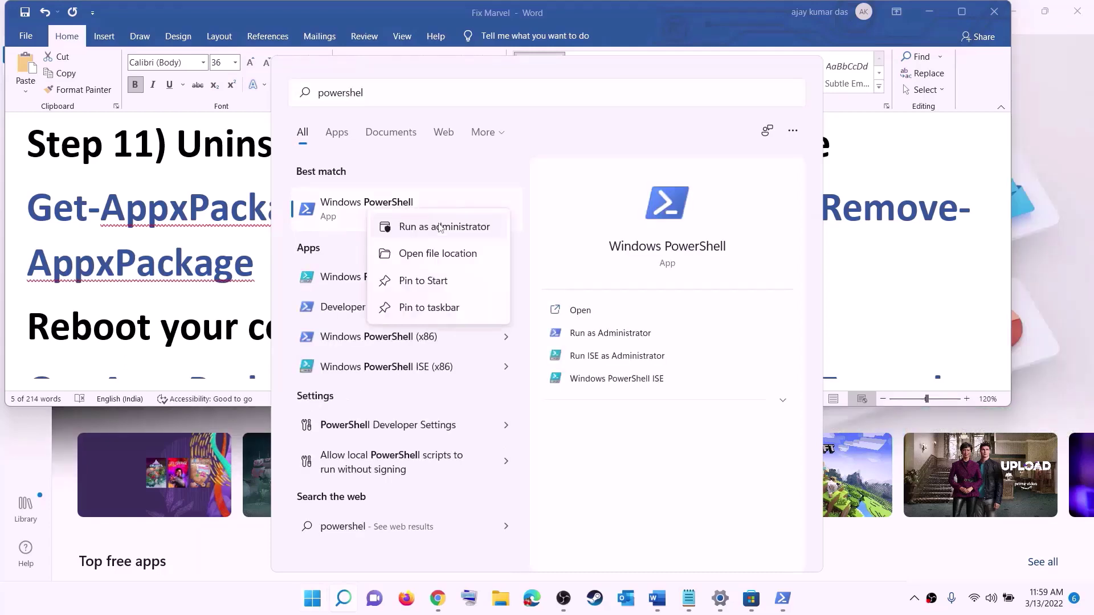
{"action": "left_click", "coordinate": [469, 227]}
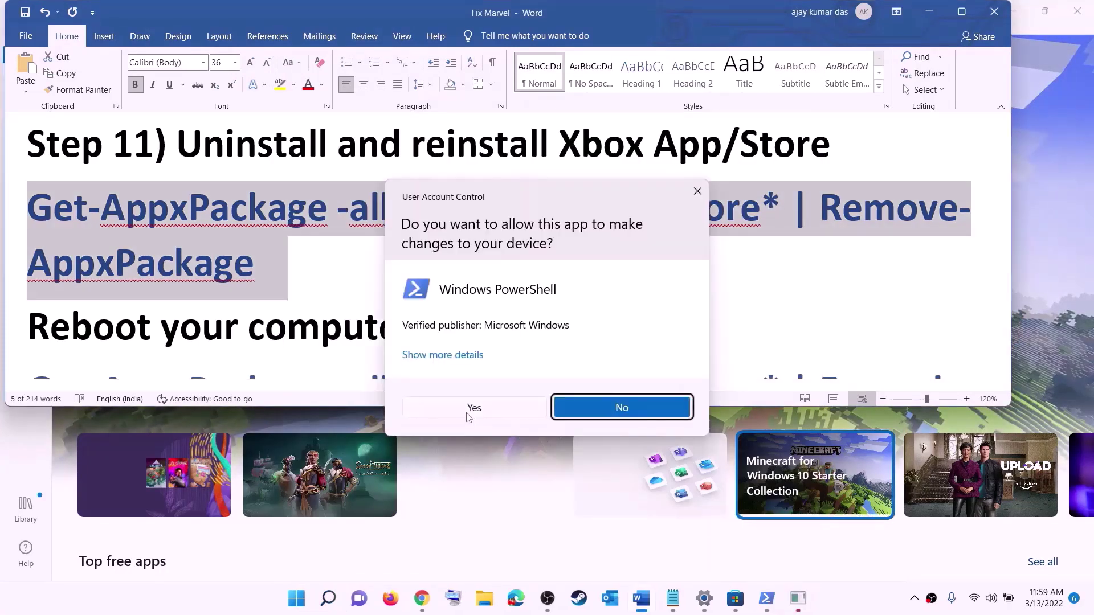
{"action": "left_click", "coordinate": [470, 409]}
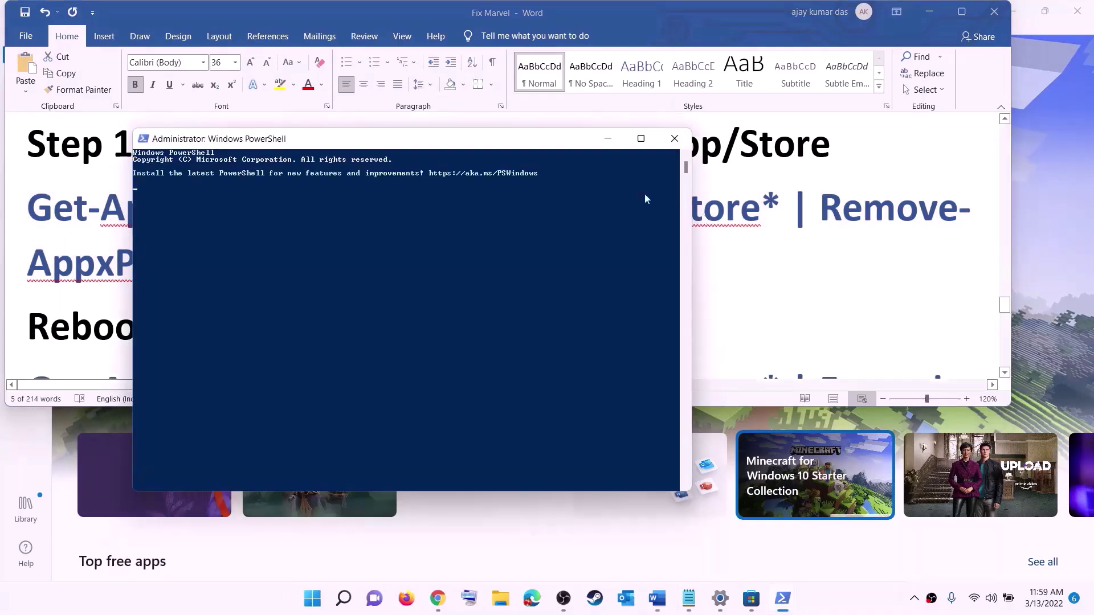
{"action": "right_click", "coordinate": [341, 212]}
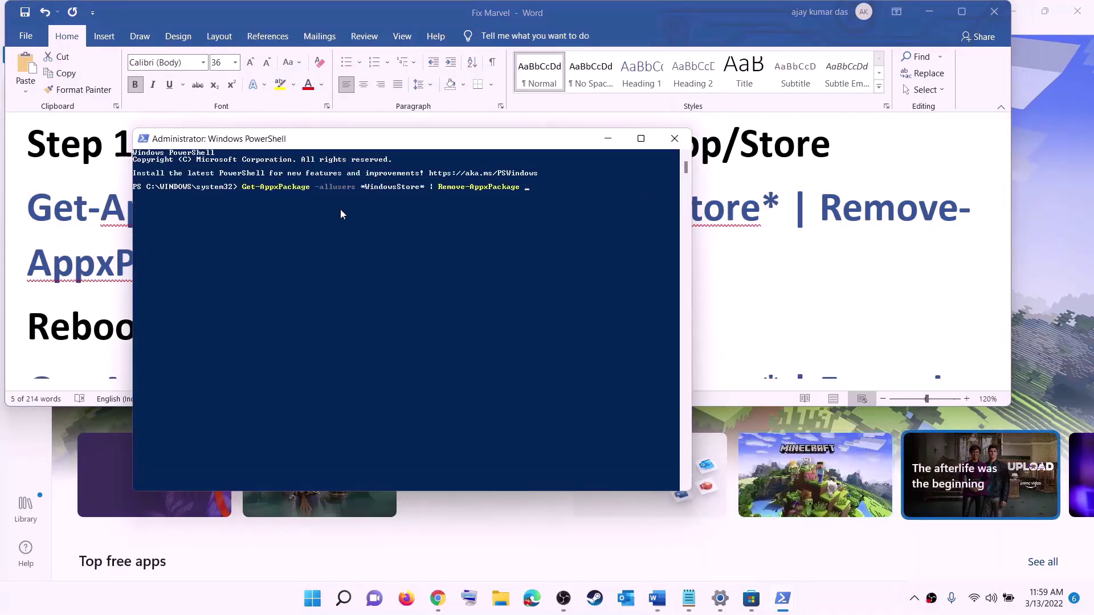
{"action": "key", "text": "Return"}
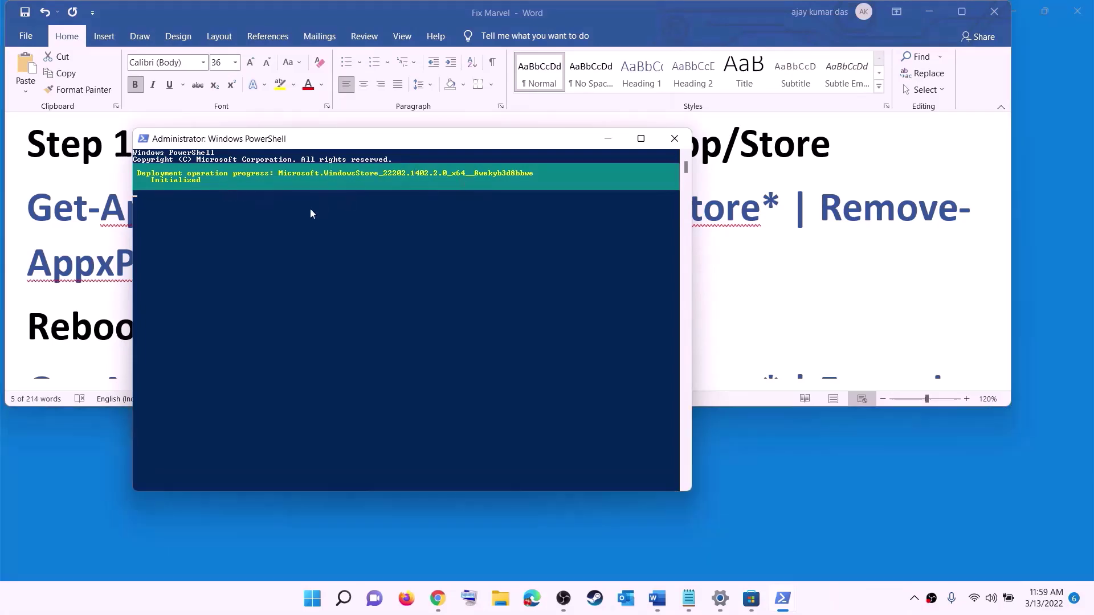
- Check the guide's Reboot note and view the power options without restarting
{"action": "left_click", "coordinate": [64, 290]}
{"action": "left_click_drag", "start_coordinate": [267, 267], "coordinate": [160, 329]}
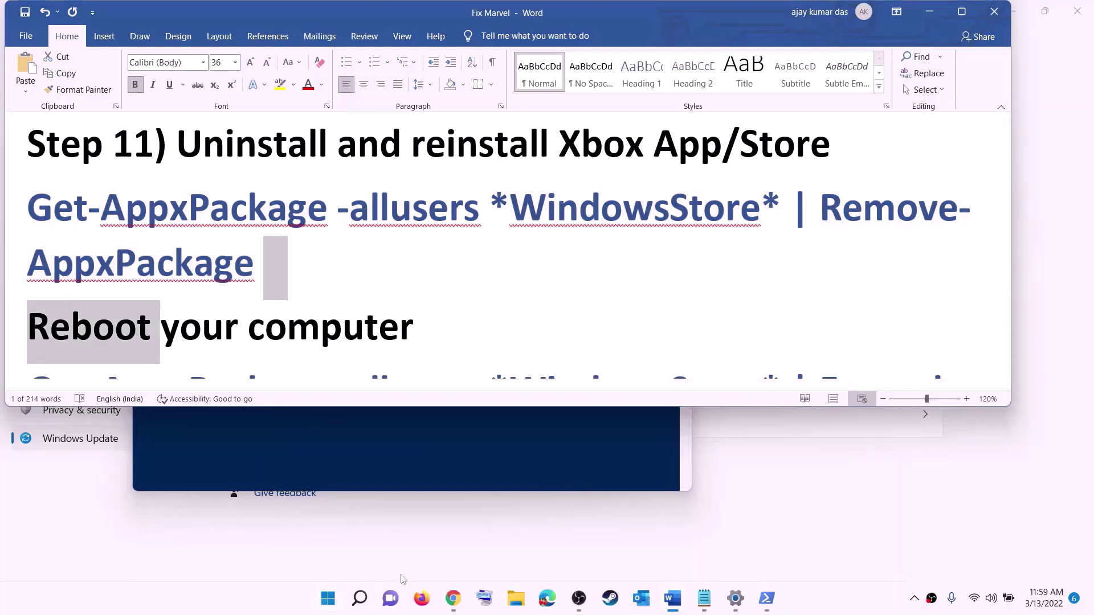
{"action": "left_click", "coordinate": [327, 598]}
{"action": "left_click", "coordinate": [724, 549]}
{"action": "key", "text": "Escape"}
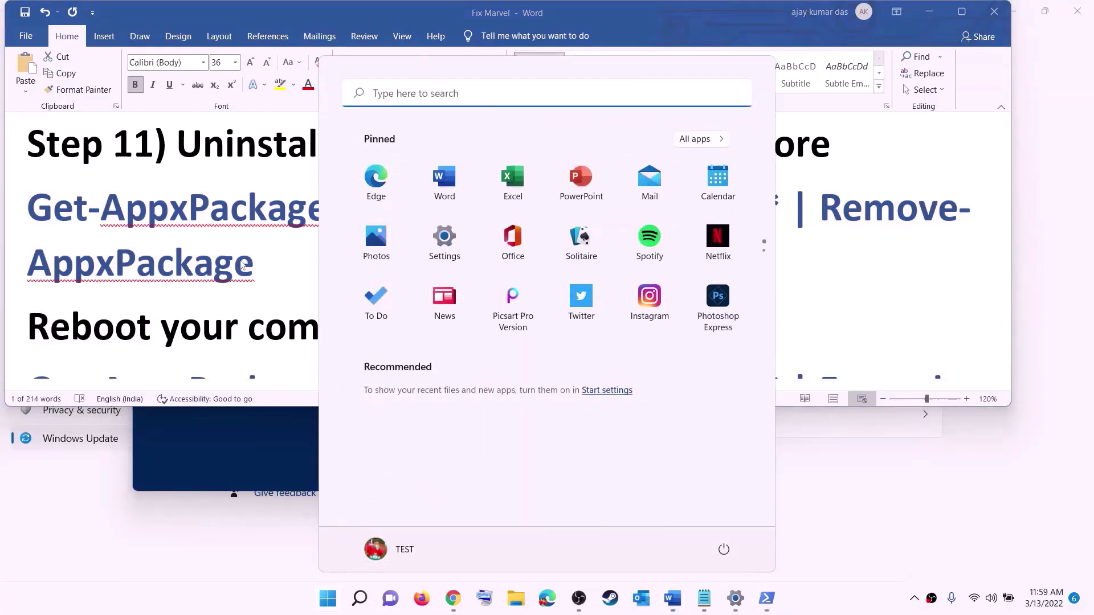
- Copy the Foreach Add-AppxPackage re-register command from the guide
{"action": "key", "text": "Escape"}
{"action": "scroll", "coordinate": [325, 250], "scroll_direction": "down", "scroll_amount": 3}
{"action": "left_click_drag", "start_coordinate": [907, 295], "coordinate": [25, 182]}
{"action": "right_click", "coordinate": [184, 223]}
{"action": "left_click", "coordinate": [228, 250]}
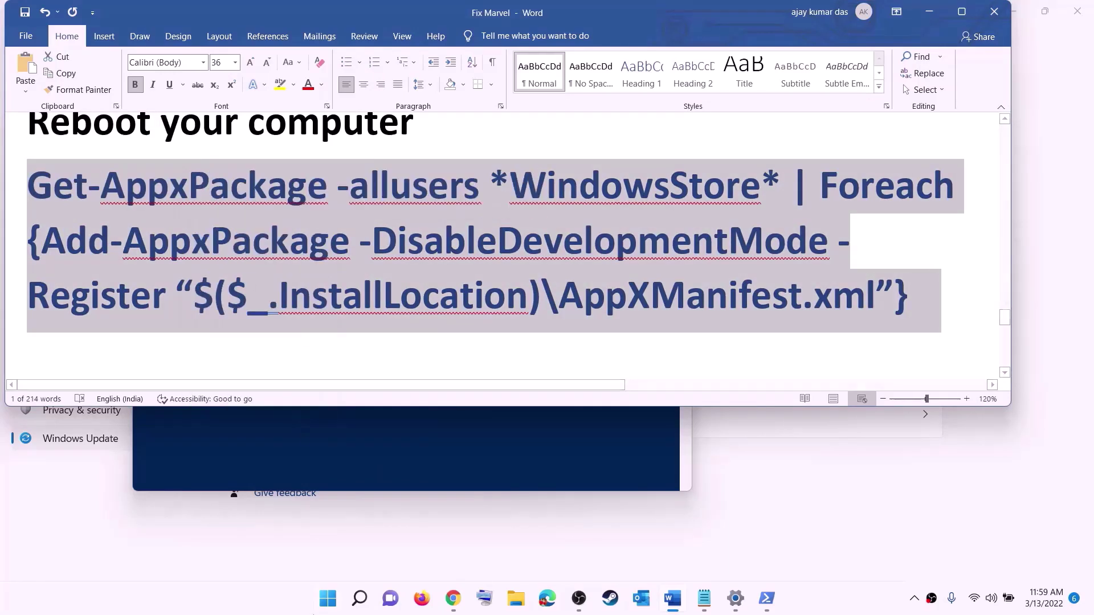
- Run the re-register command in an administrator PowerShell
{"action": "left_click", "coordinate": [330, 606]}
{"action": "type", "text": "p"}
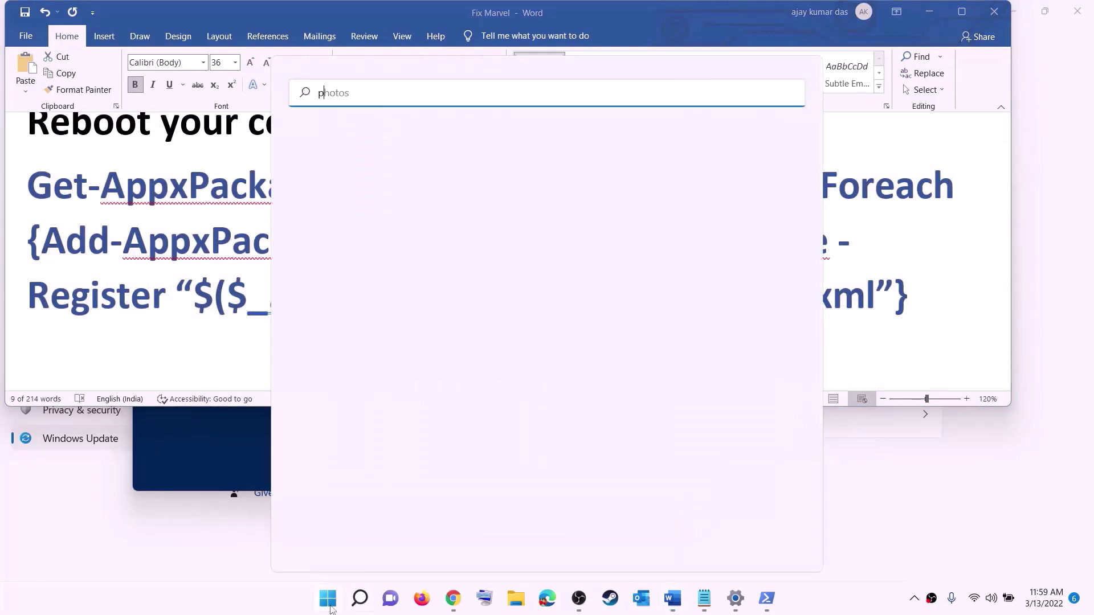
{"action": "type", "text": "owershell"}
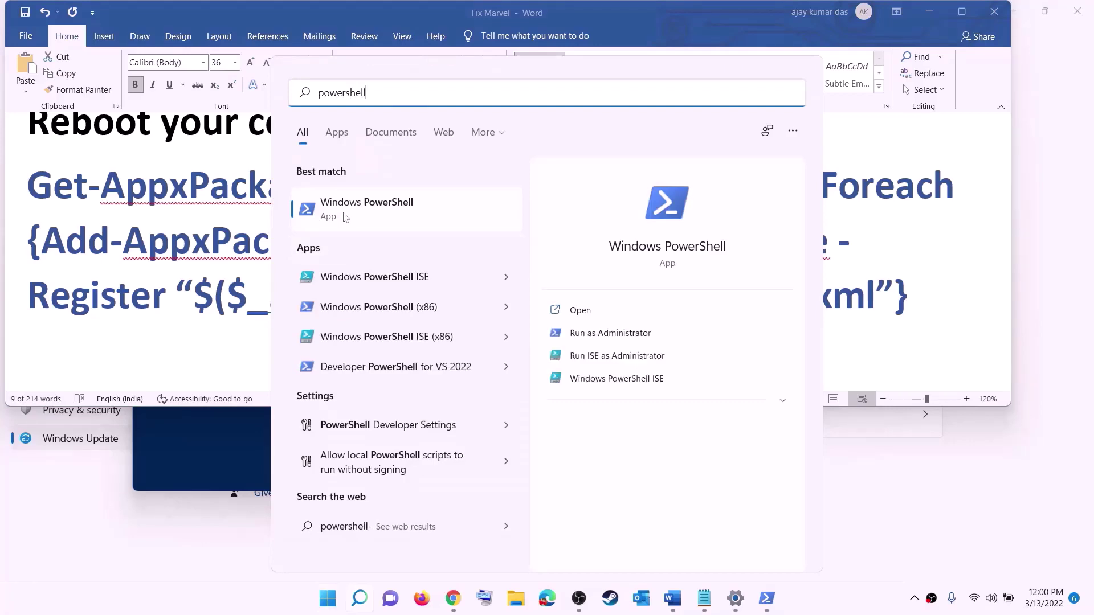
{"action": "right_click", "coordinate": [361, 224]}
{"action": "left_click", "coordinate": [446, 239]}
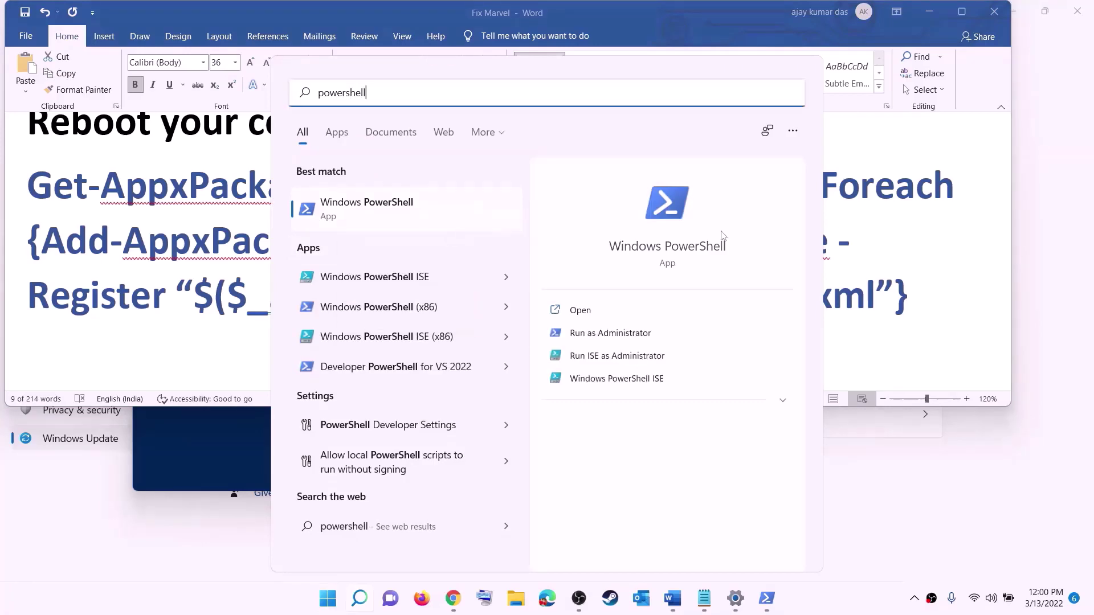
{"action": "left_click", "coordinate": [491, 409]}
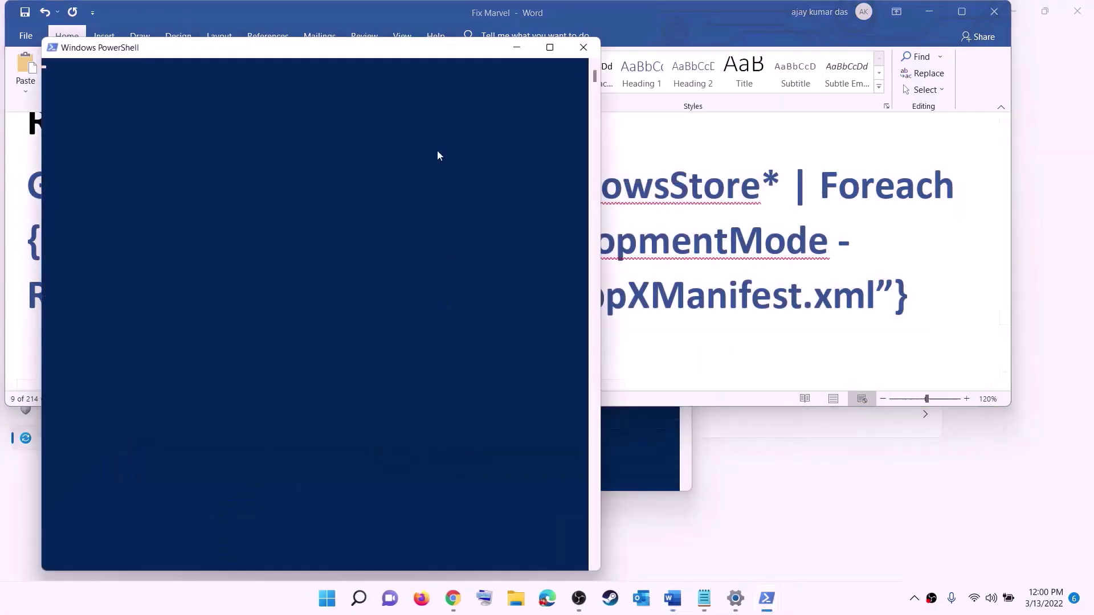
{"action": "left_click_drag", "start_coordinate": [412, 58], "coordinate": [519, 122]}
{"action": "key", "text": "ctrl+v"}
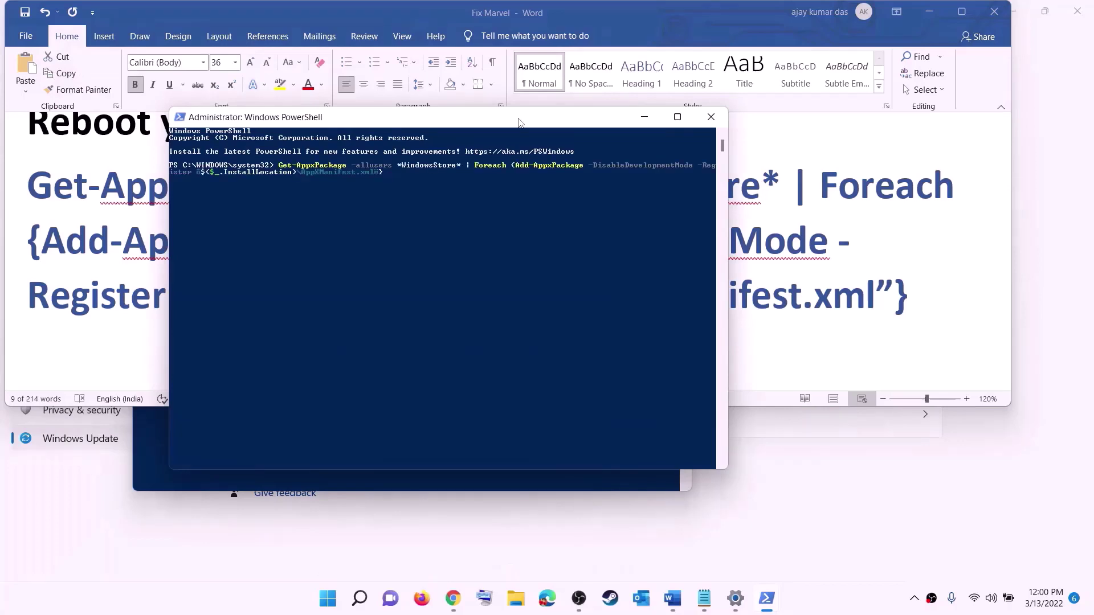
{"action": "key", "text": "Return"}
- Launch Microsoft Store and maximize its window
{"action": "left_click", "coordinate": [337, 606]}
{"action": "type", "text": "s"}
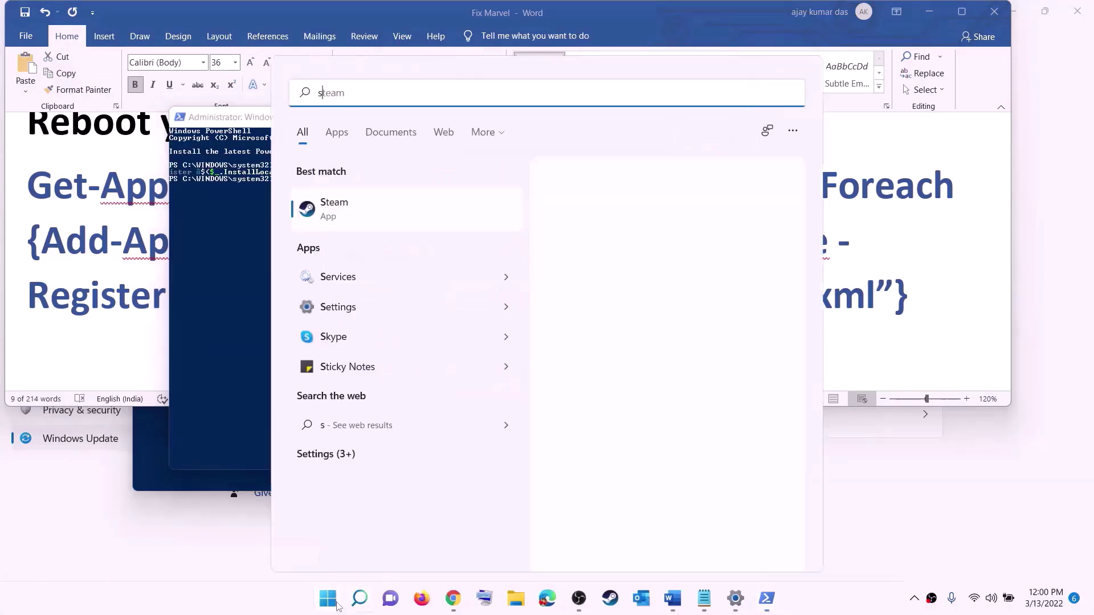
{"action": "type", "text": "tore"}
{"action": "left_click", "coordinate": [341, 200]}
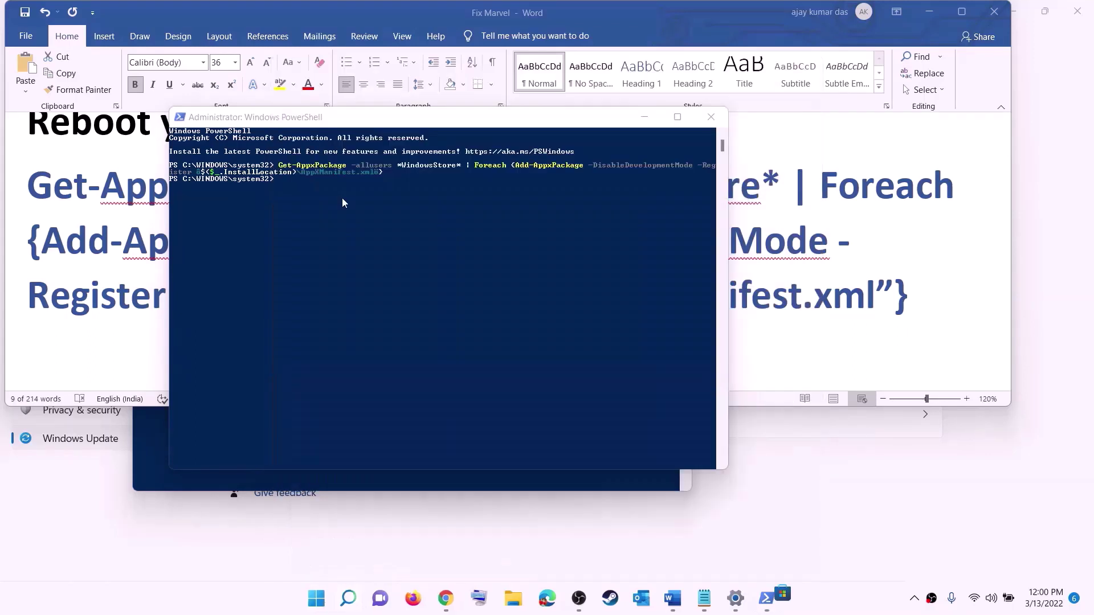
{"action": "left_click", "coordinate": [770, 11]}
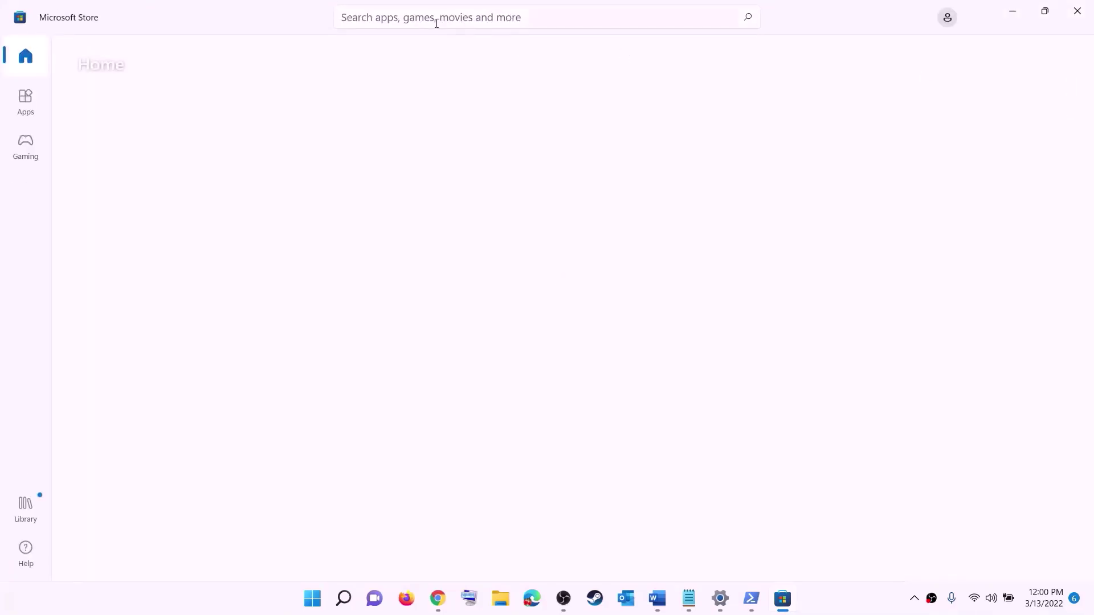
- Search the Store for 'xbox', open the Xbox App page, then return to the Word guide
{"action": "left_click", "coordinate": [410, 17]}
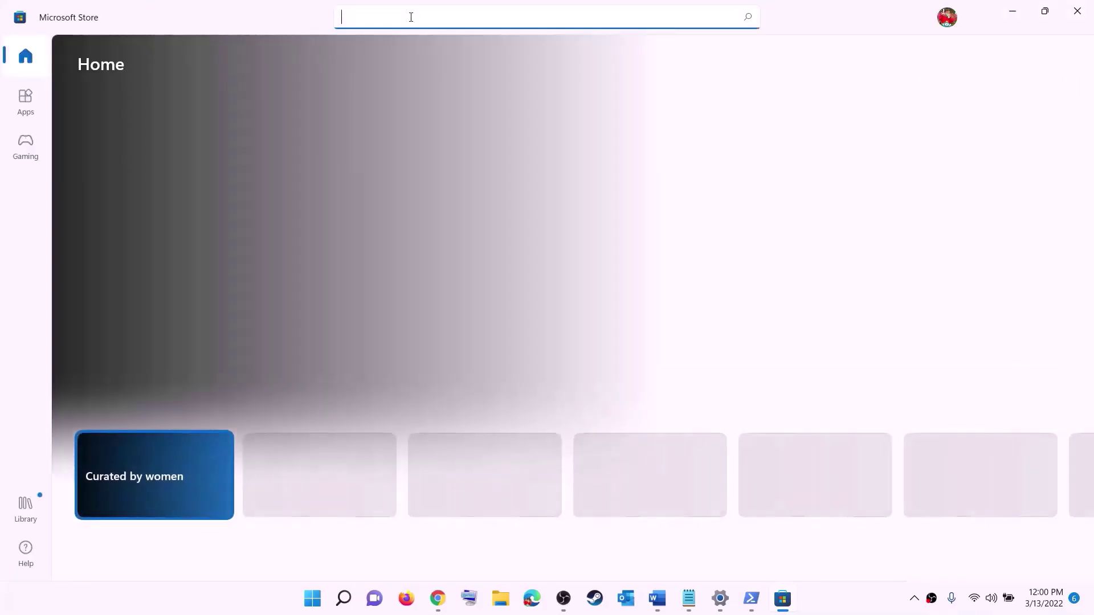
{"action": "type", "text": "xbo"}
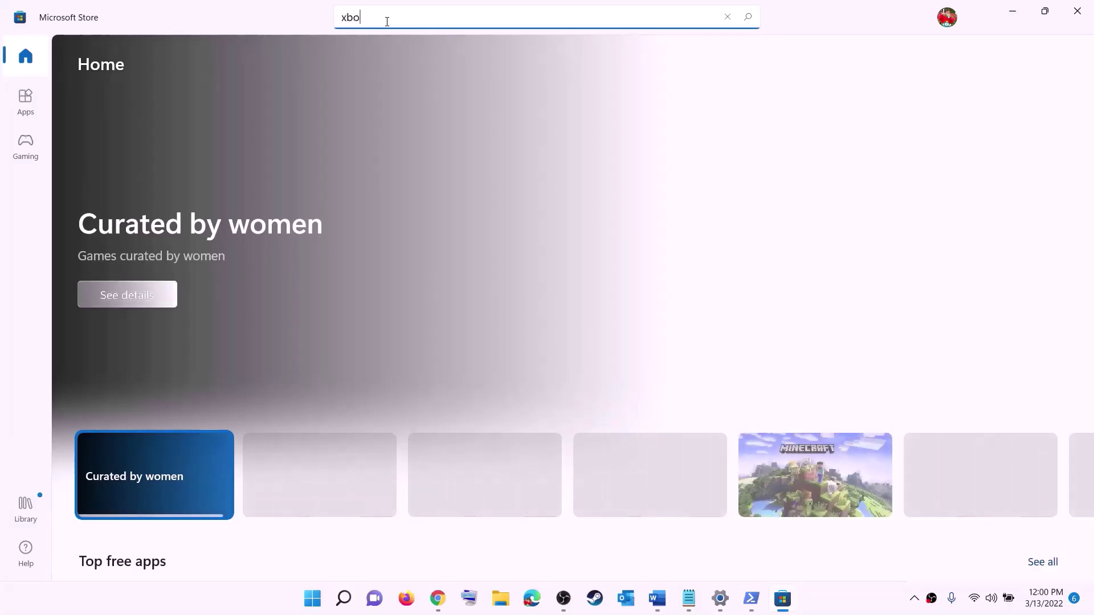
{"action": "type", "text": "x"}
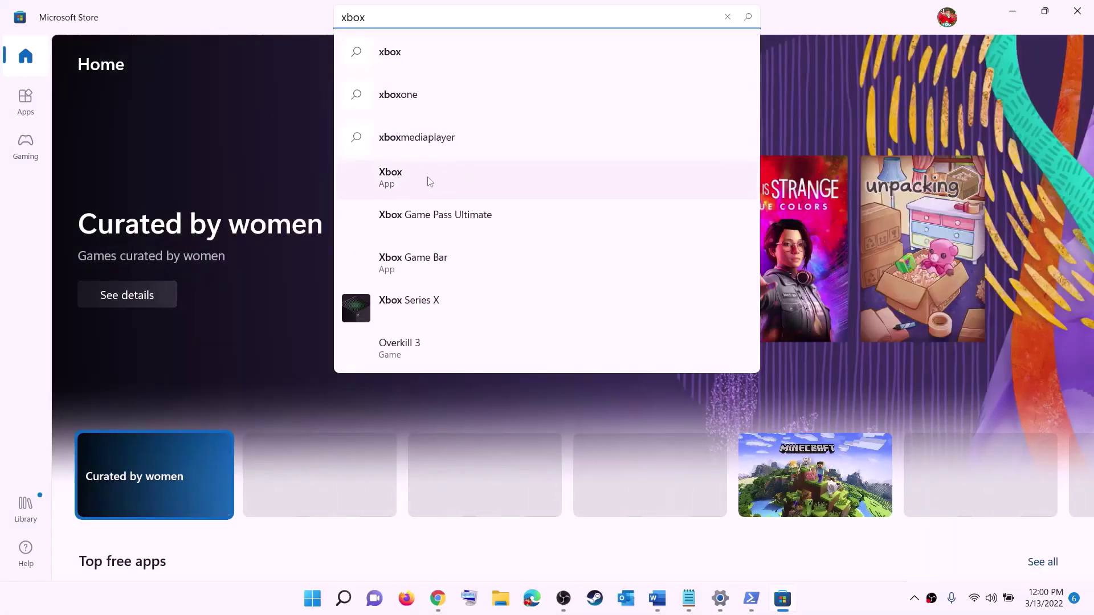
{"action": "left_click", "coordinate": [408, 180]}
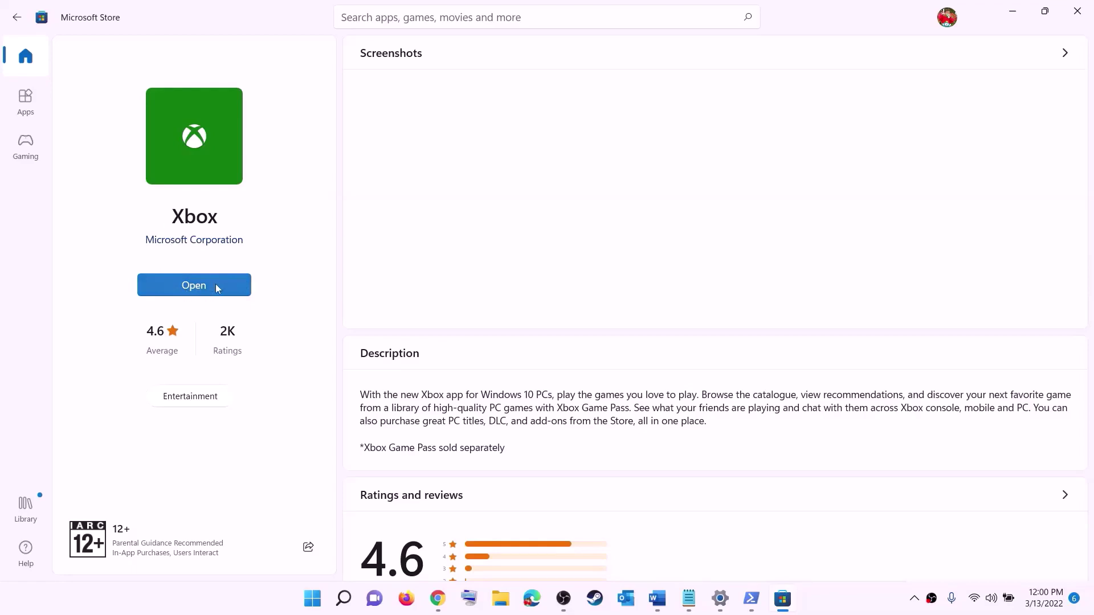
{"action": "key", "text": "alt+Tab"}
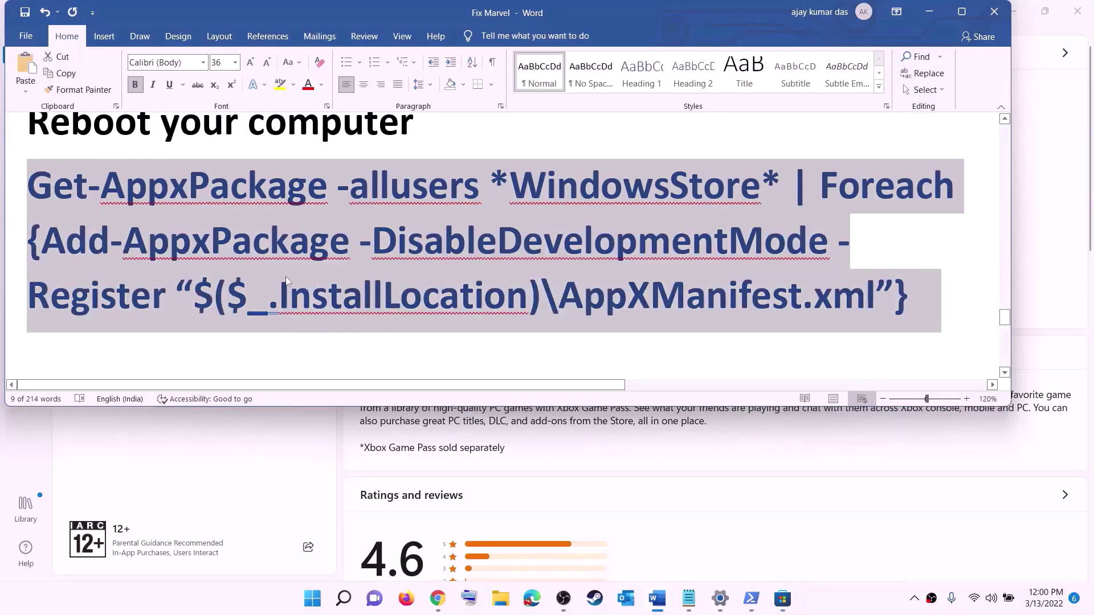
- Scroll the guide to Step 12 and highlight its instruction about installing to the C drive
{"action": "scroll", "coordinate": [281, 276], "scroll_direction": "down", "scroll_amount": 5}
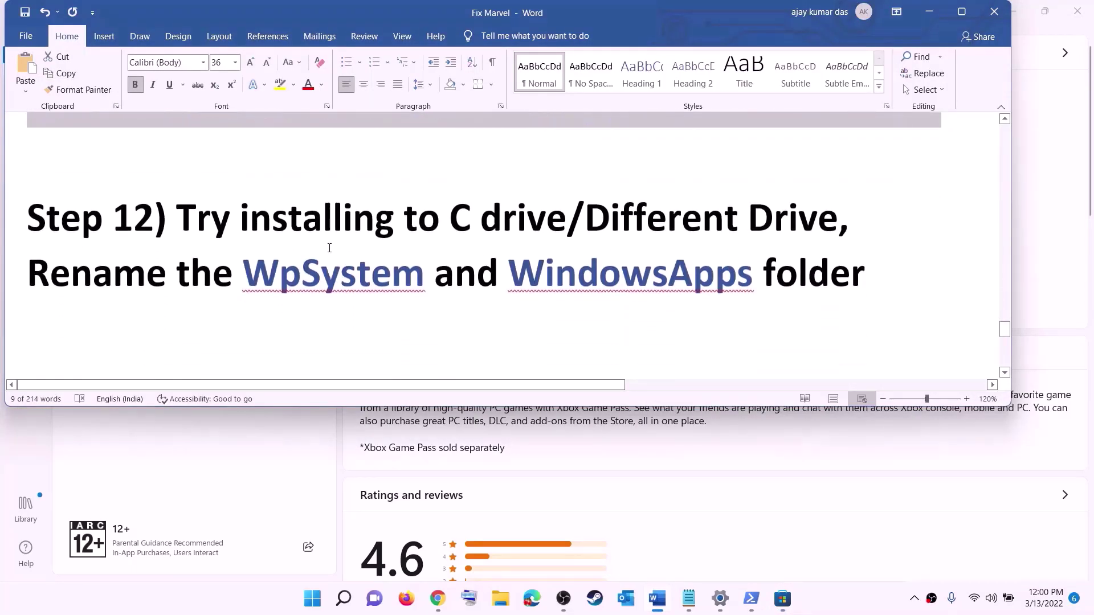
{"action": "left_click_drag", "start_coordinate": [155, 222], "coordinate": [659, 210]}
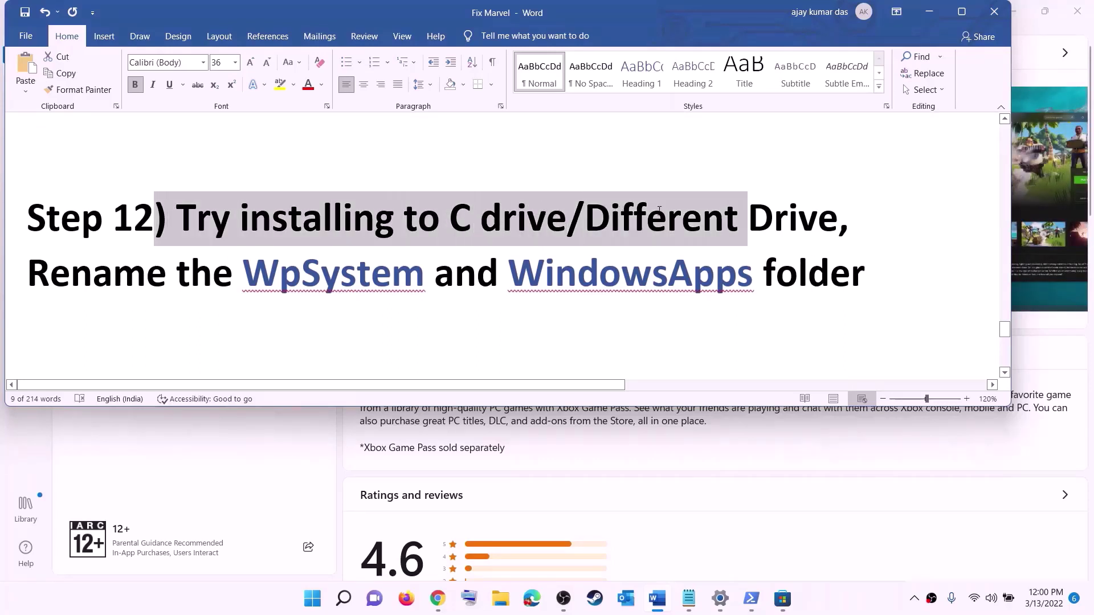
{"action": "left_click", "coordinate": [482, 228]}
{"action": "left_click_drag", "start_coordinate": [449, 225], "coordinate": [818, 221]}
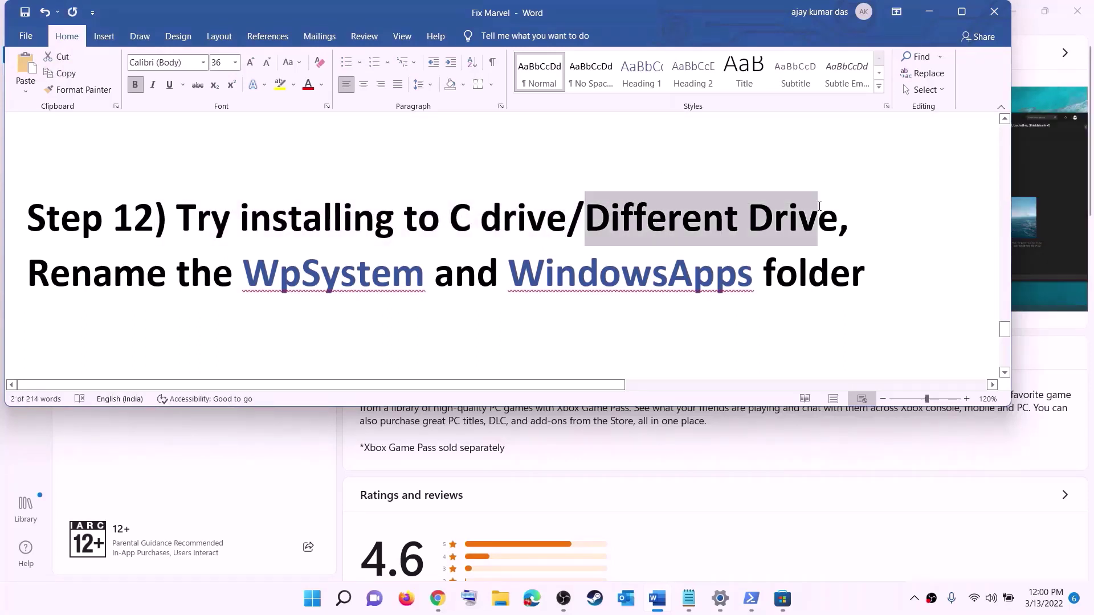
- Open System in Windows Settings from the Start menu
{"action": "left_click", "coordinate": [312, 598]}
{"action": "left_click", "coordinate": [531, 252]}
{"action": "left_click", "coordinate": [58, 154]}
- Go to Storage > Advanced storage settings > Where new content is saved
{"action": "scroll", "coordinate": [344, 356], "scroll_direction": "down", "scroll_amount": 3}
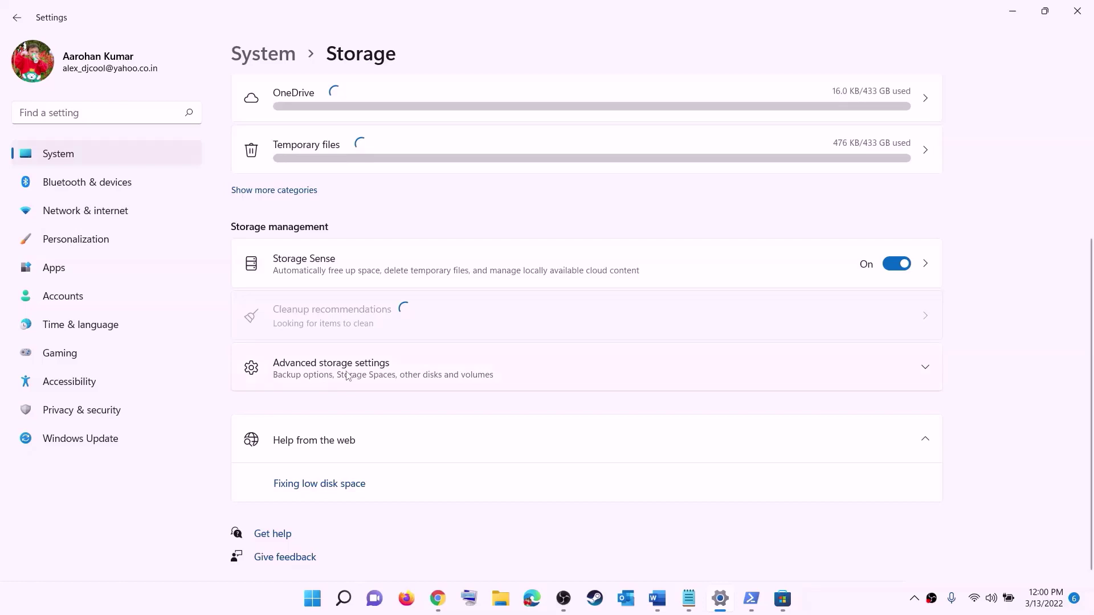
{"action": "left_click", "coordinate": [347, 375]}
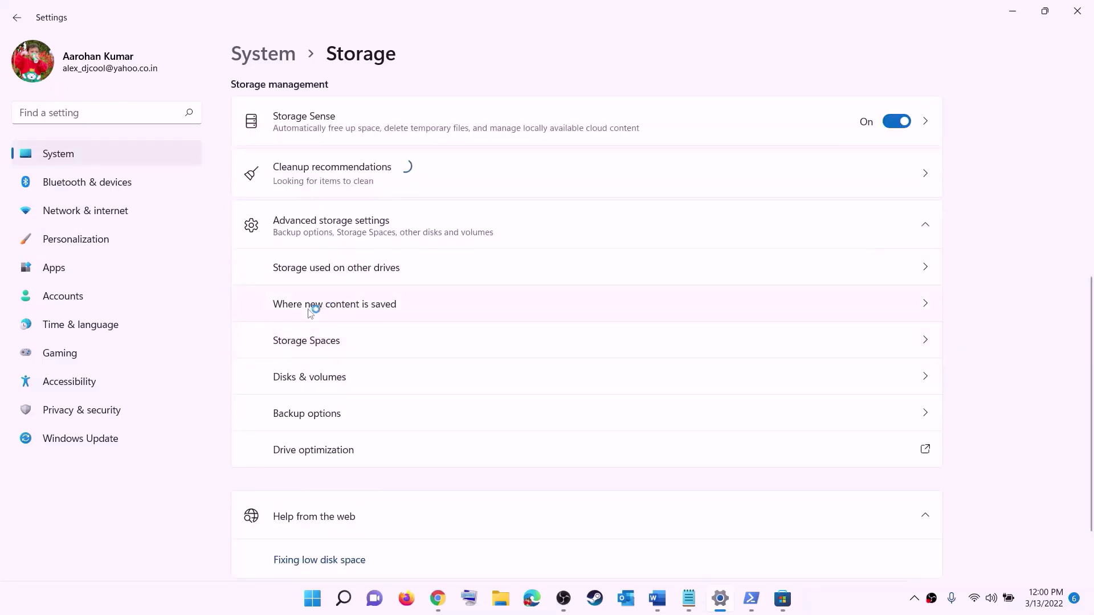
{"action": "left_click", "coordinate": [353, 305]}
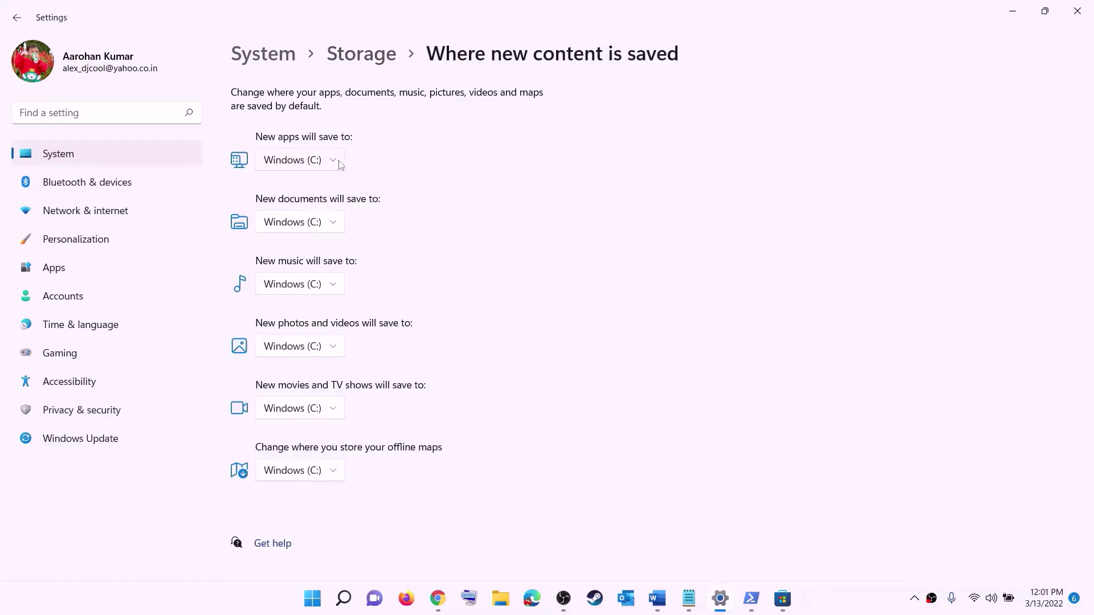
- Keep 'New apps will save to' on Windows (C:) and close Settings
{"action": "left_click", "coordinate": [335, 163]}
{"action": "left_click", "coordinate": [335, 168]}
{"action": "left_click", "coordinate": [334, 165]}
{"action": "left_click", "coordinate": [361, 173]}
{"action": "left_click", "coordinate": [334, 165]}
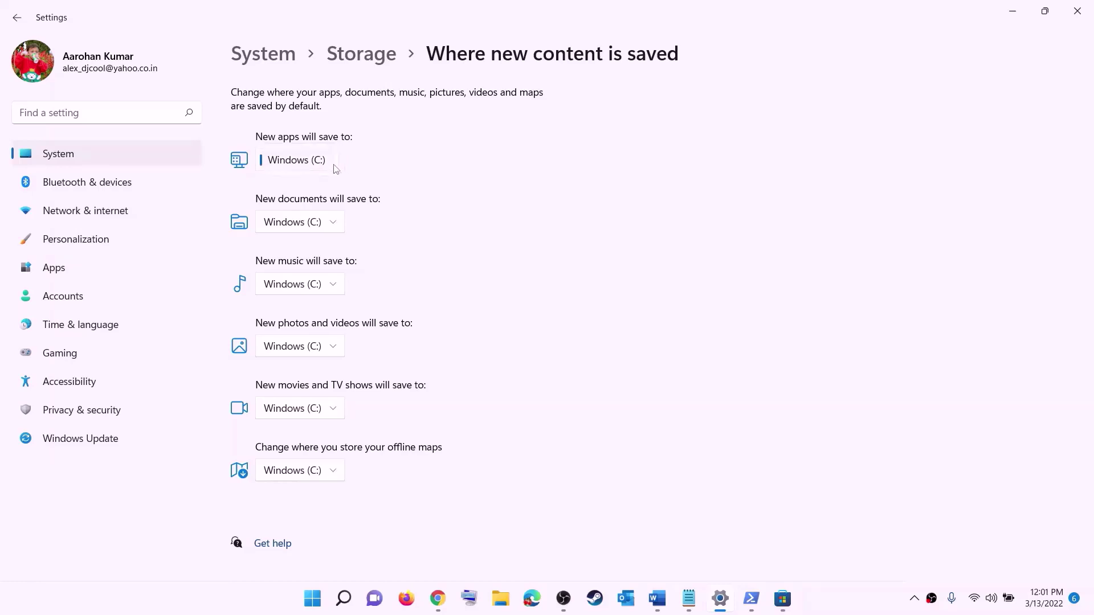
{"action": "left_click", "coordinate": [302, 167]}
{"action": "left_click", "coordinate": [1075, 11]}
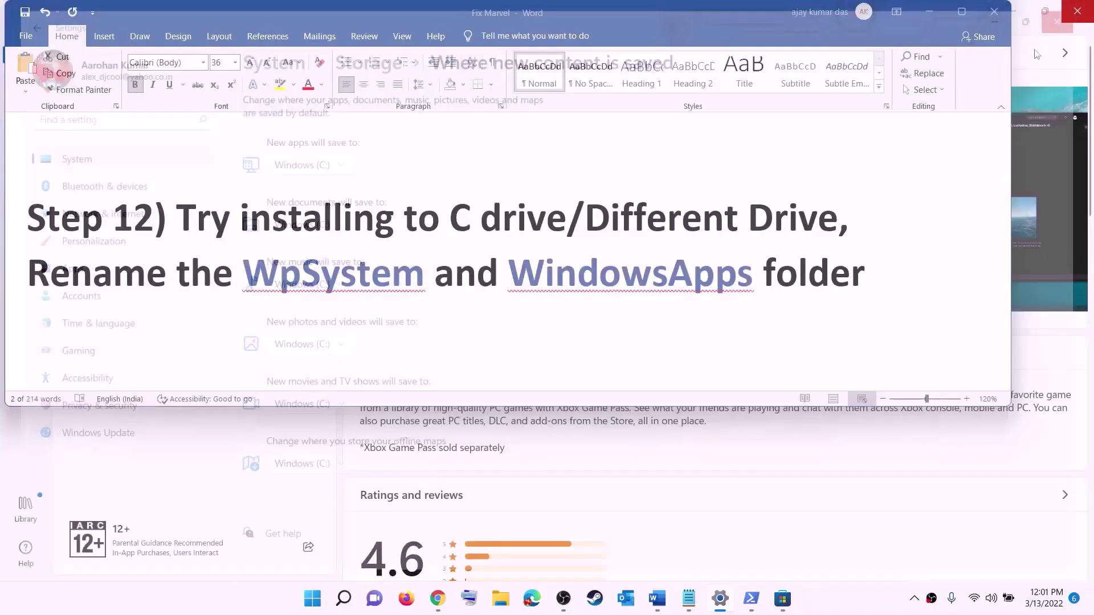